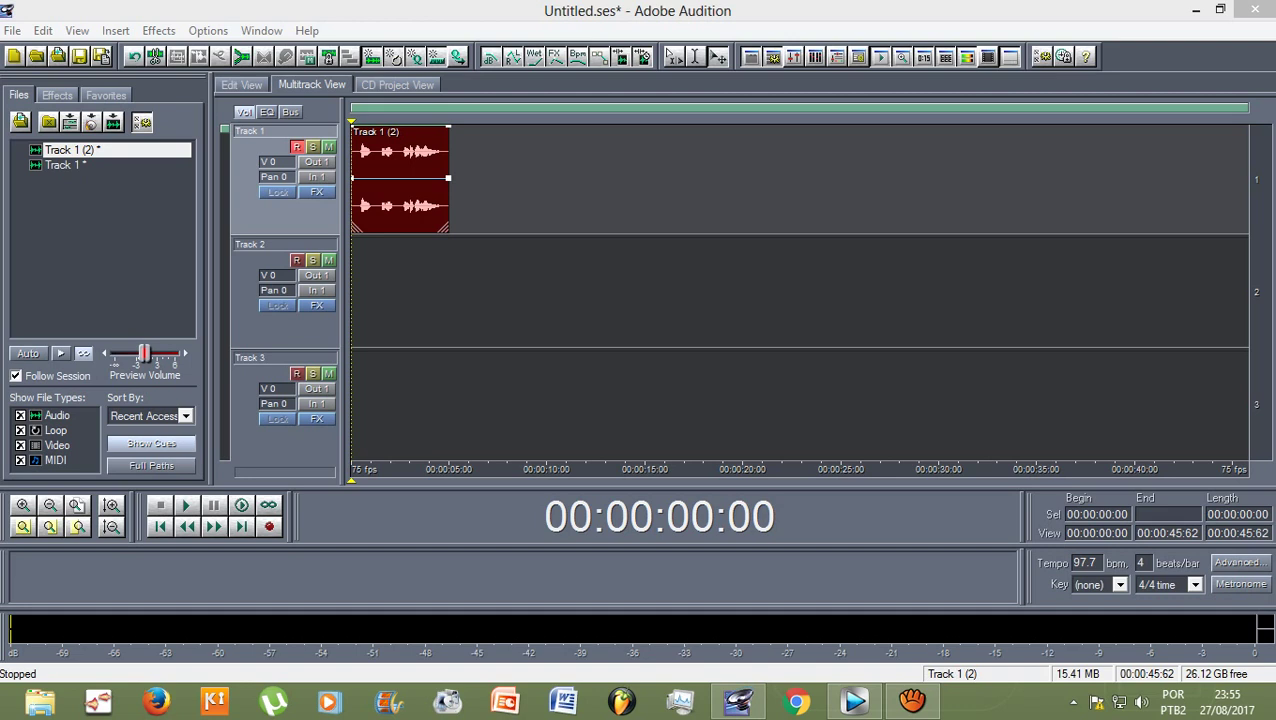
Play the Track 1 clip and apply Studio Reverb with the Vocal Reverb (medium) preset to its waveform from about 0:31 to 4:50.
{"action": "key", "text": "space"}
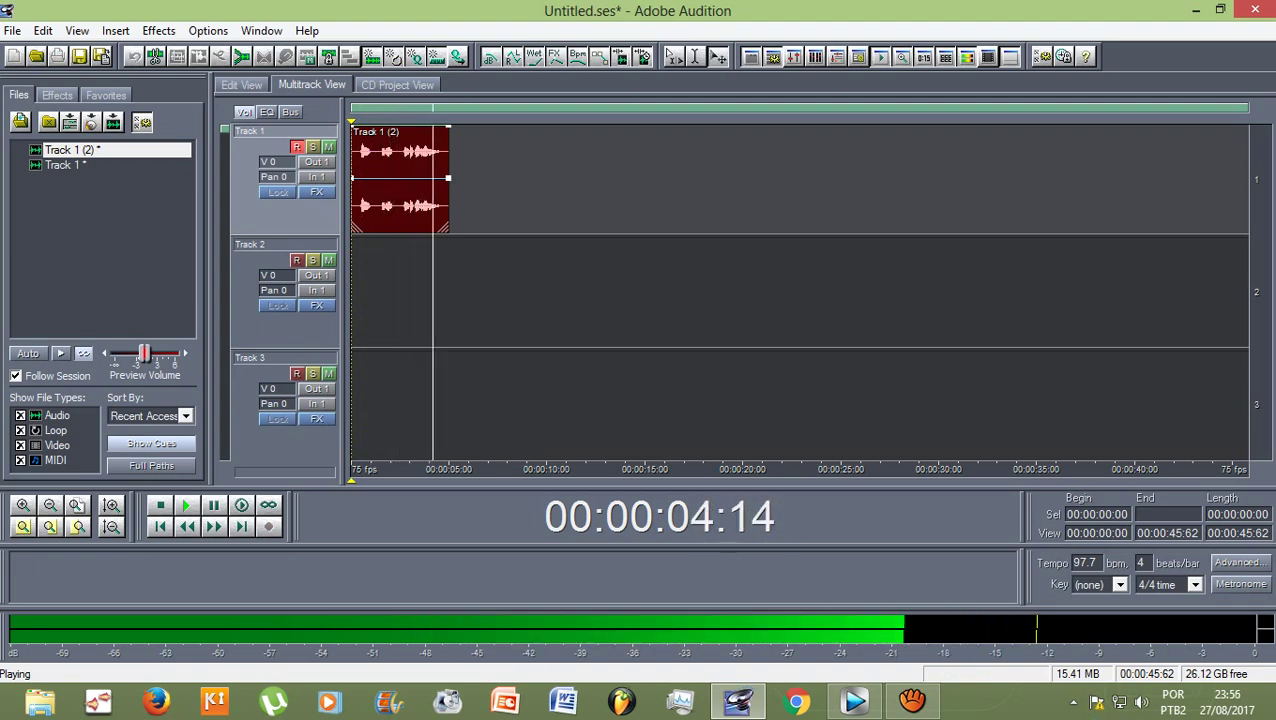
{"action": "double_click", "coordinate": [380, 212]}
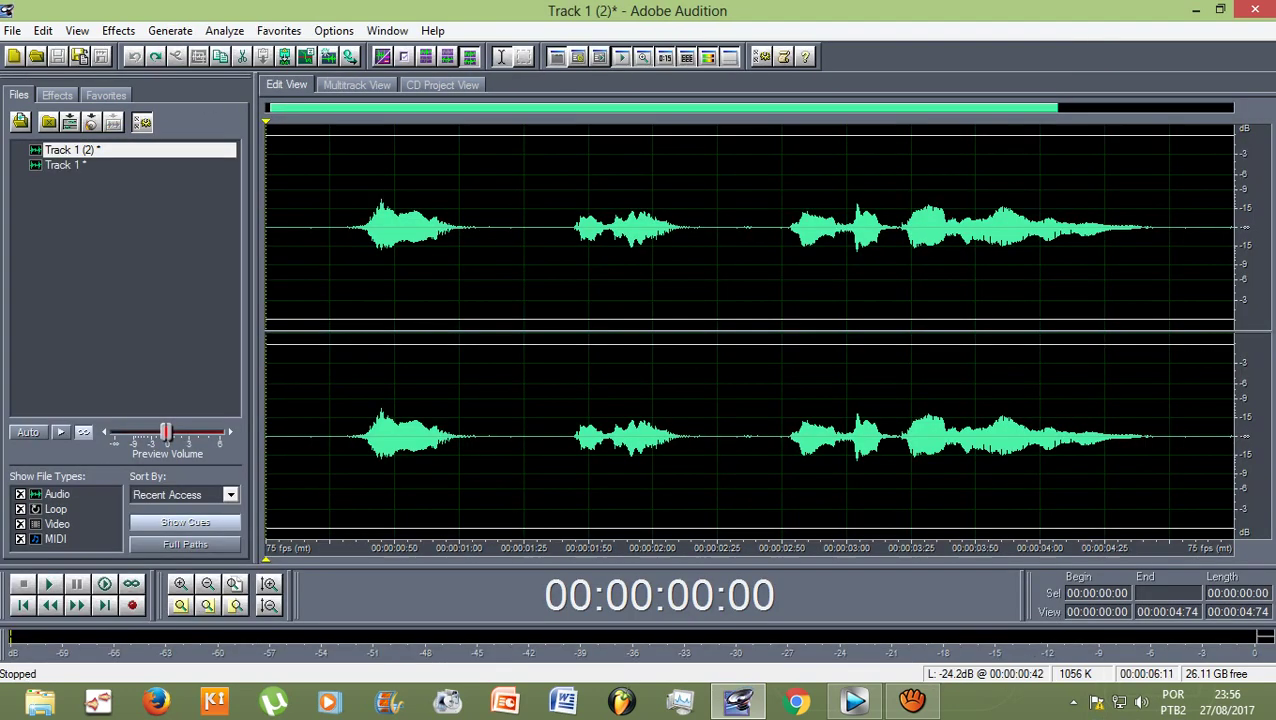
{"action": "left_click_drag", "start_coordinate": [349, 230], "coordinate": [1168, 230]}
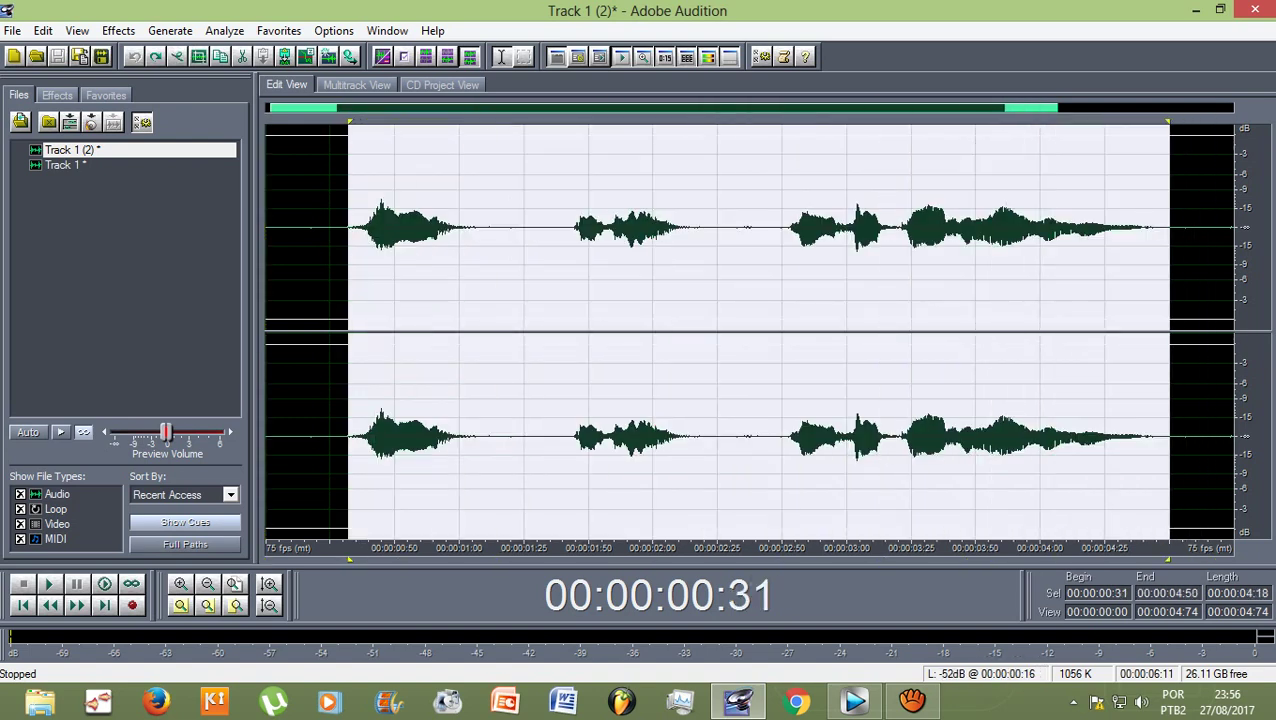
{"action": "left_click", "coordinate": [118, 31]}
{"action": "mouse_move", "coordinate": [160, 142]}
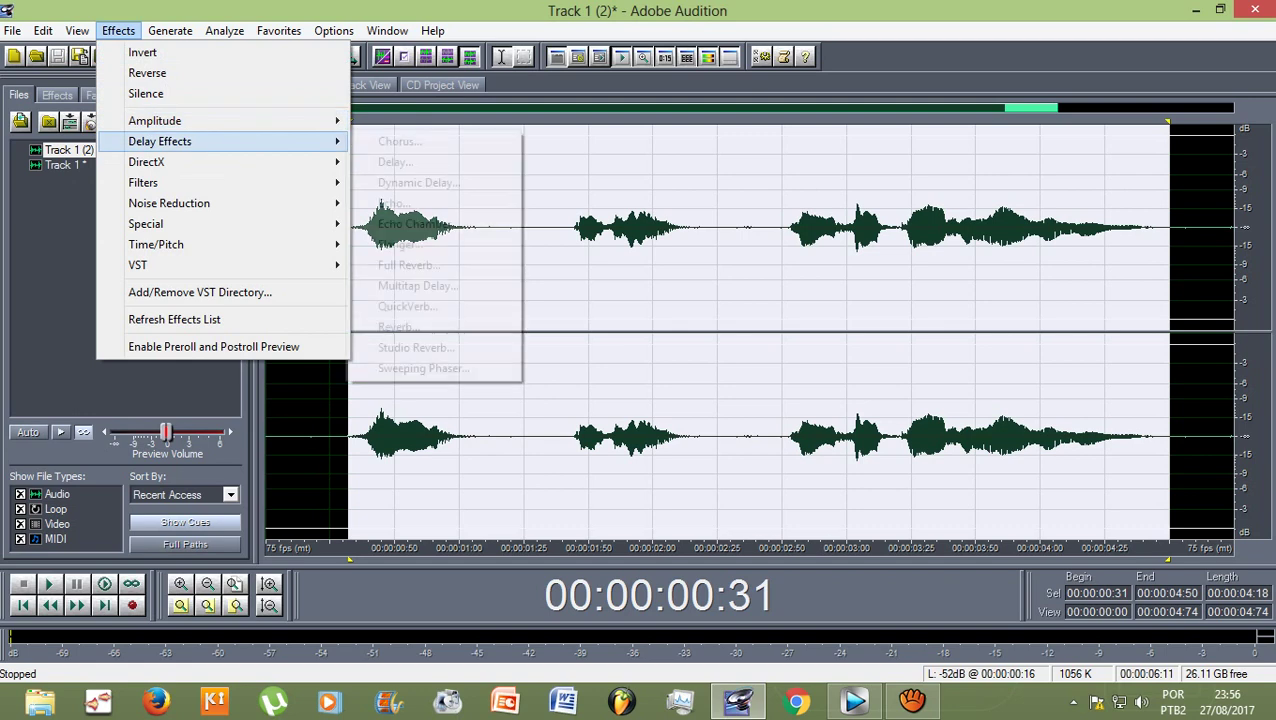
{"action": "left_click", "coordinate": [416, 347]}
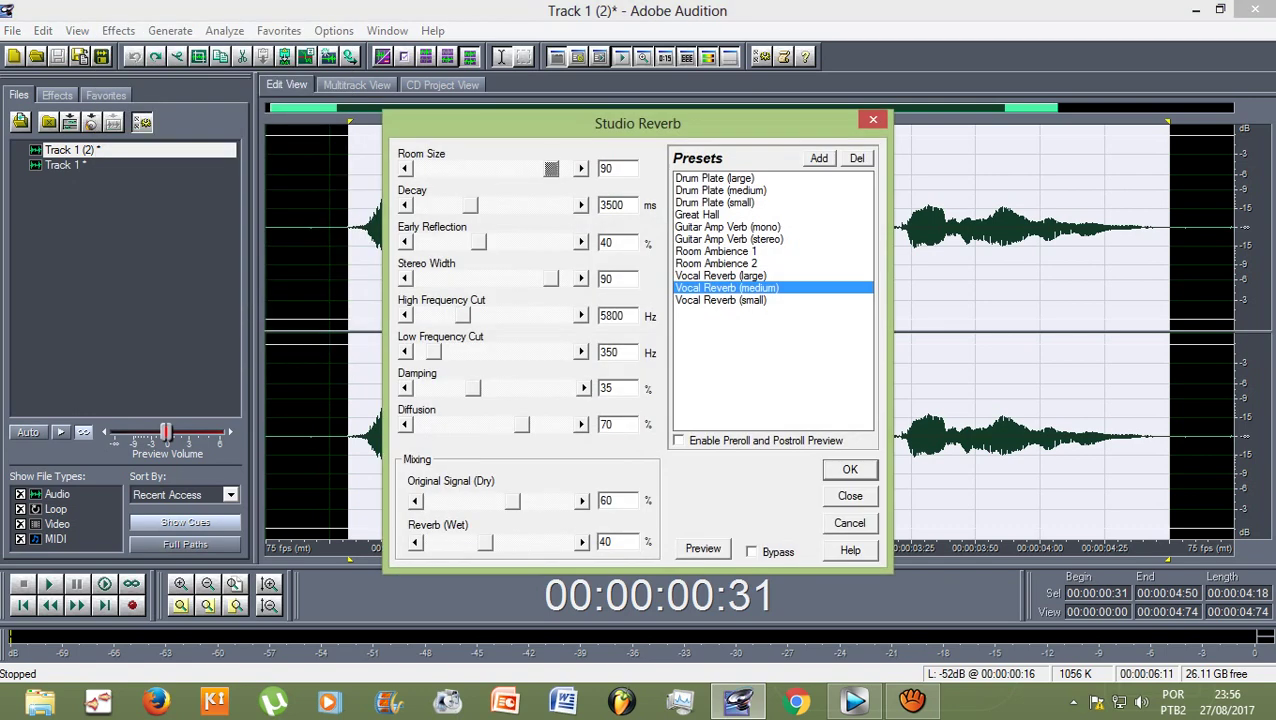
{"action": "key", "text": "Return"}
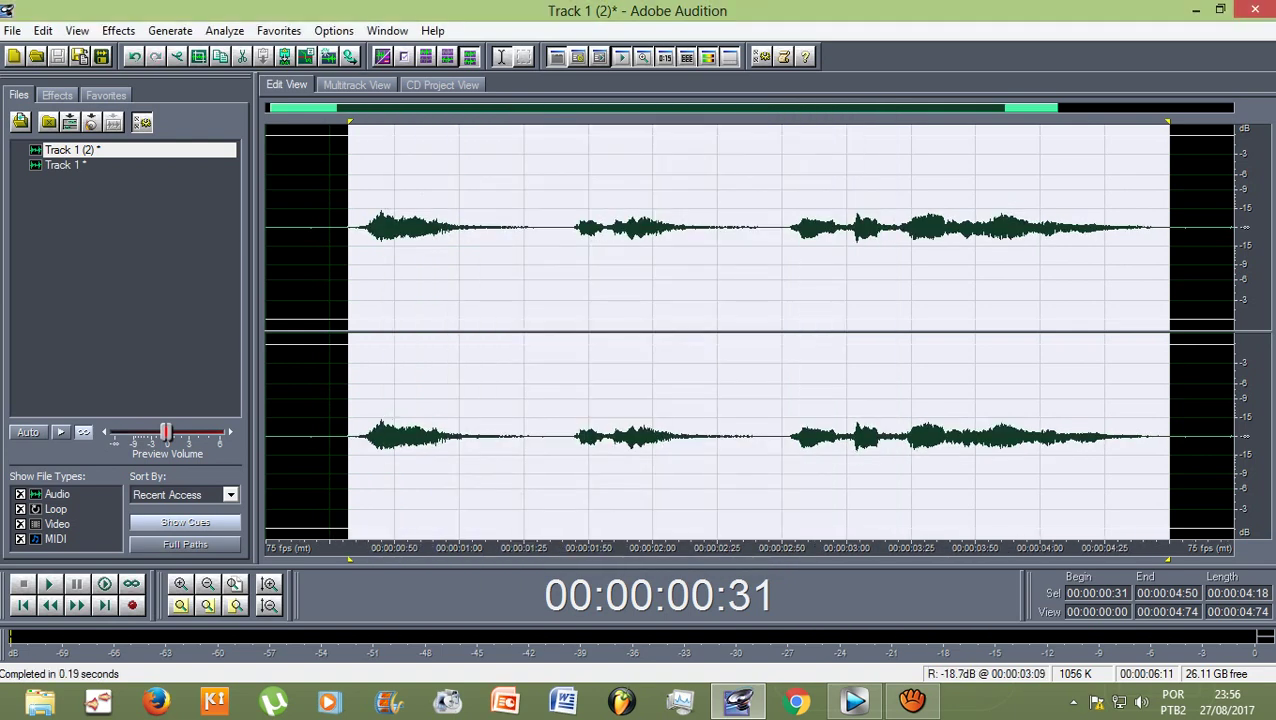
Listen to the selected voice with Studio Reverb and again with the effect undone.
{"action": "key", "text": "space"}
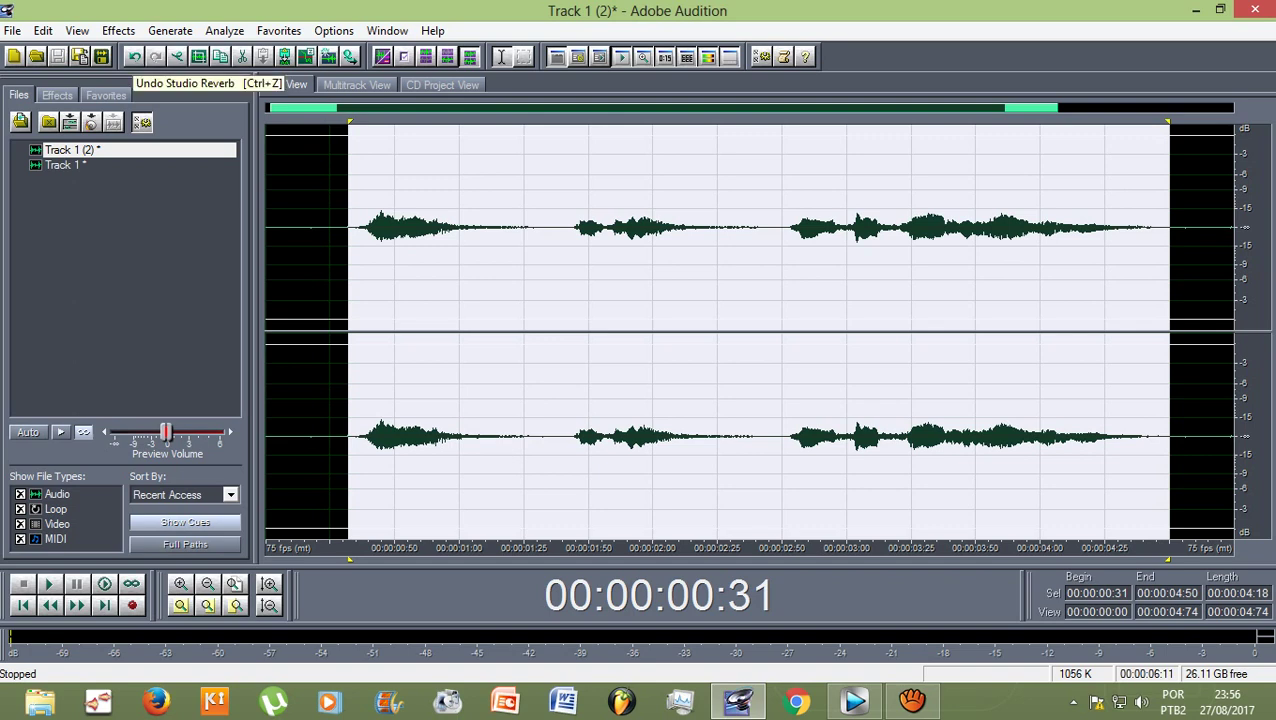
{"action": "left_click", "coordinate": [134, 56]}
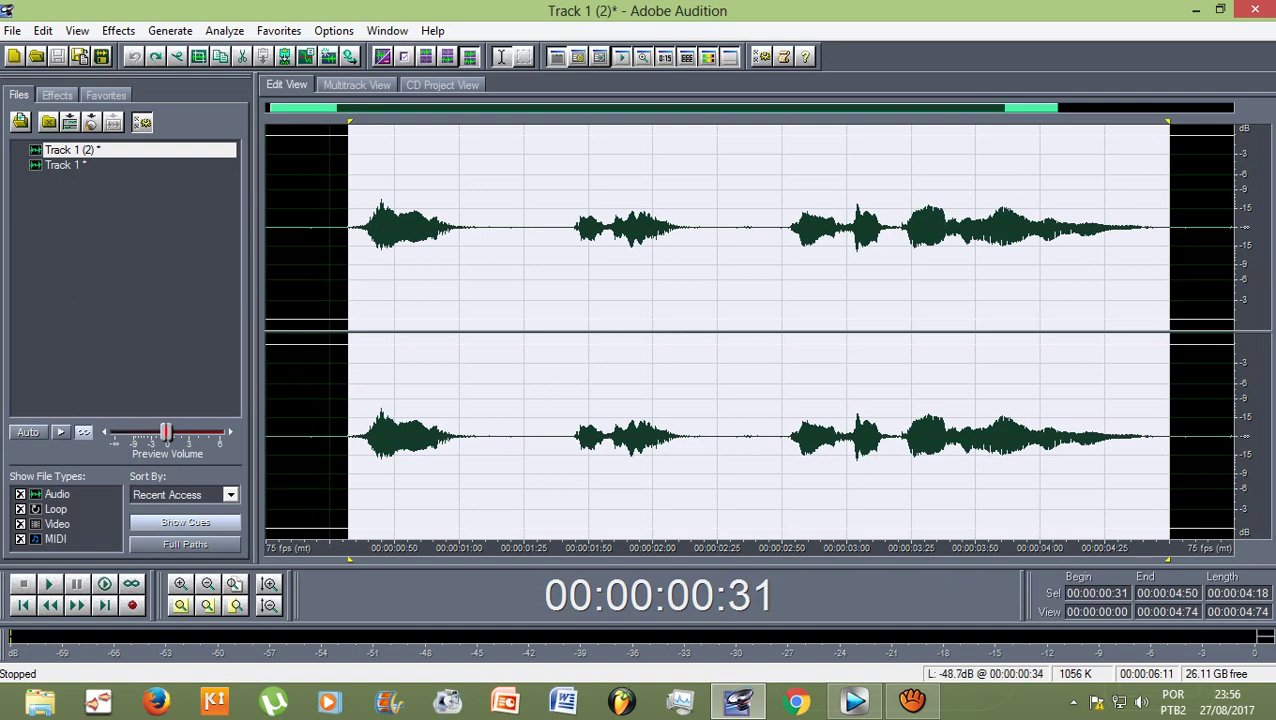
{"action": "key", "text": "space"}
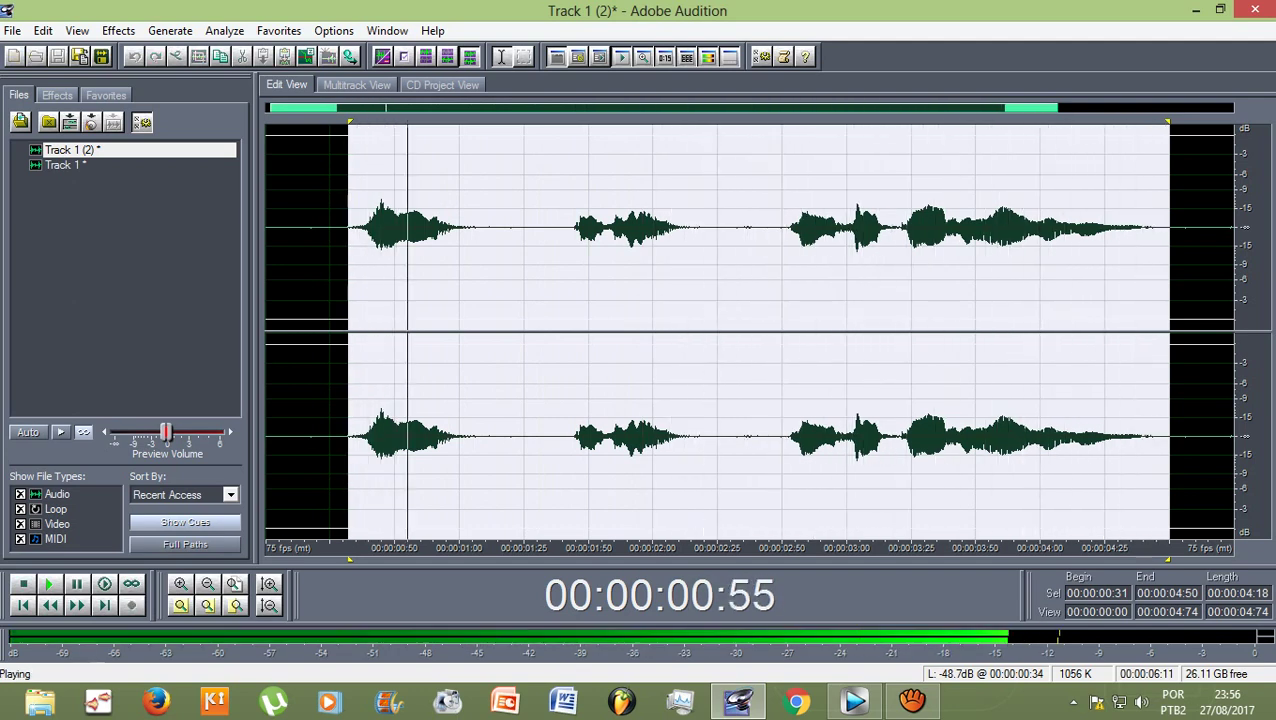
{"action": "key", "text": "space"}
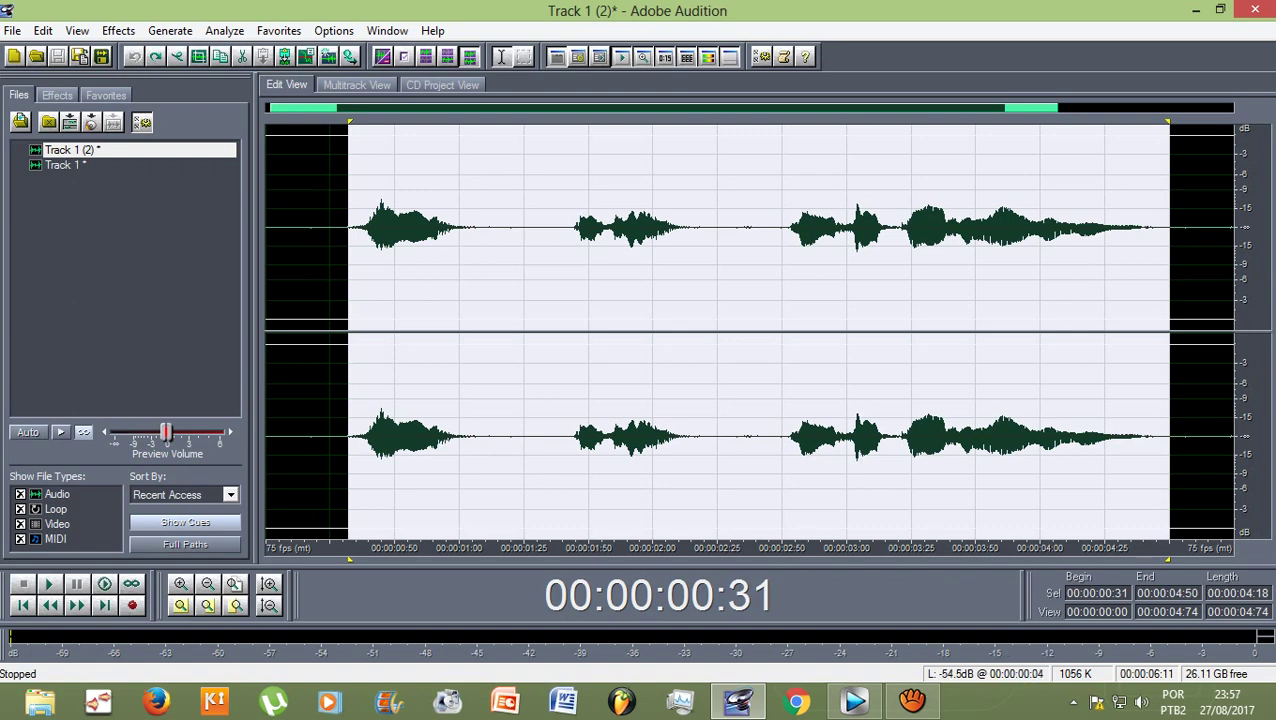
Compare the reverb and dry versions of the voice by redoing and undoing Studio Reverb, finishing with the effect reapplied.
{"action": "key", "text": "ctrl+shift+z"}
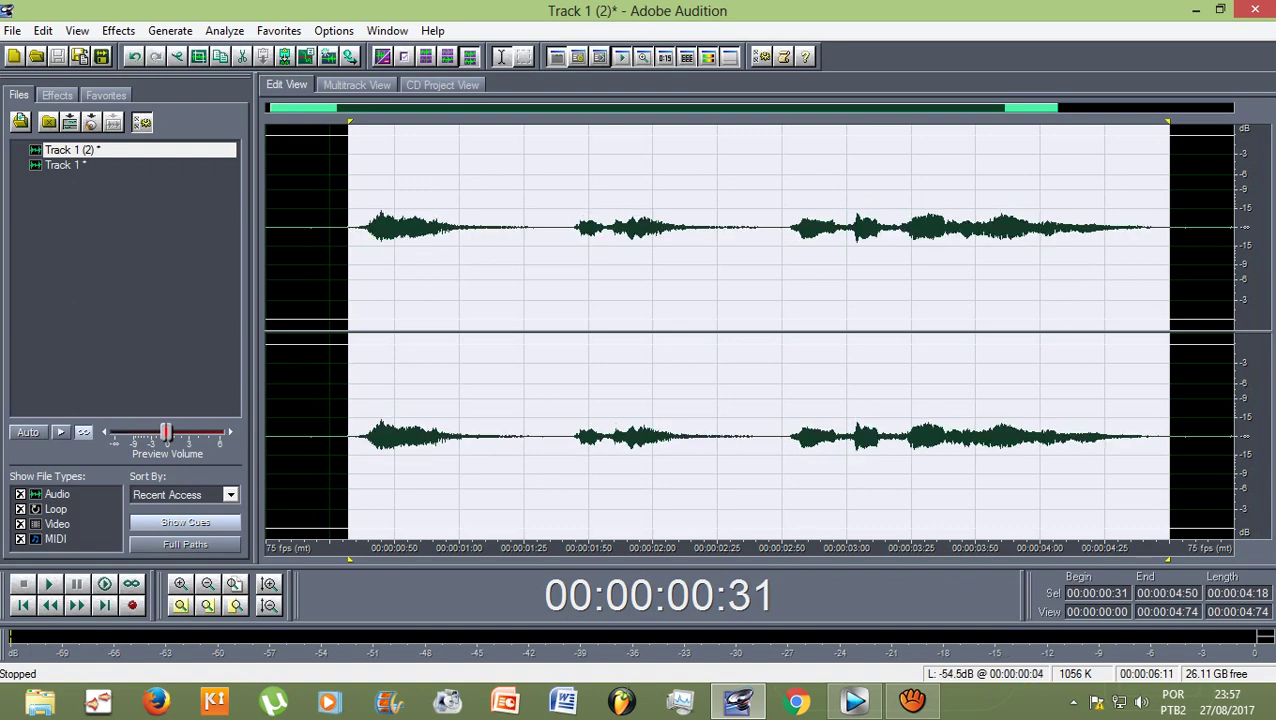
{"action": "key", "text": "space"}
{"action": "key", "text": "space"}
{"action": "key", "text": "space"}
{"action": "key", "text": "ctrl+z"}
{"action": "key", "text": "space"}
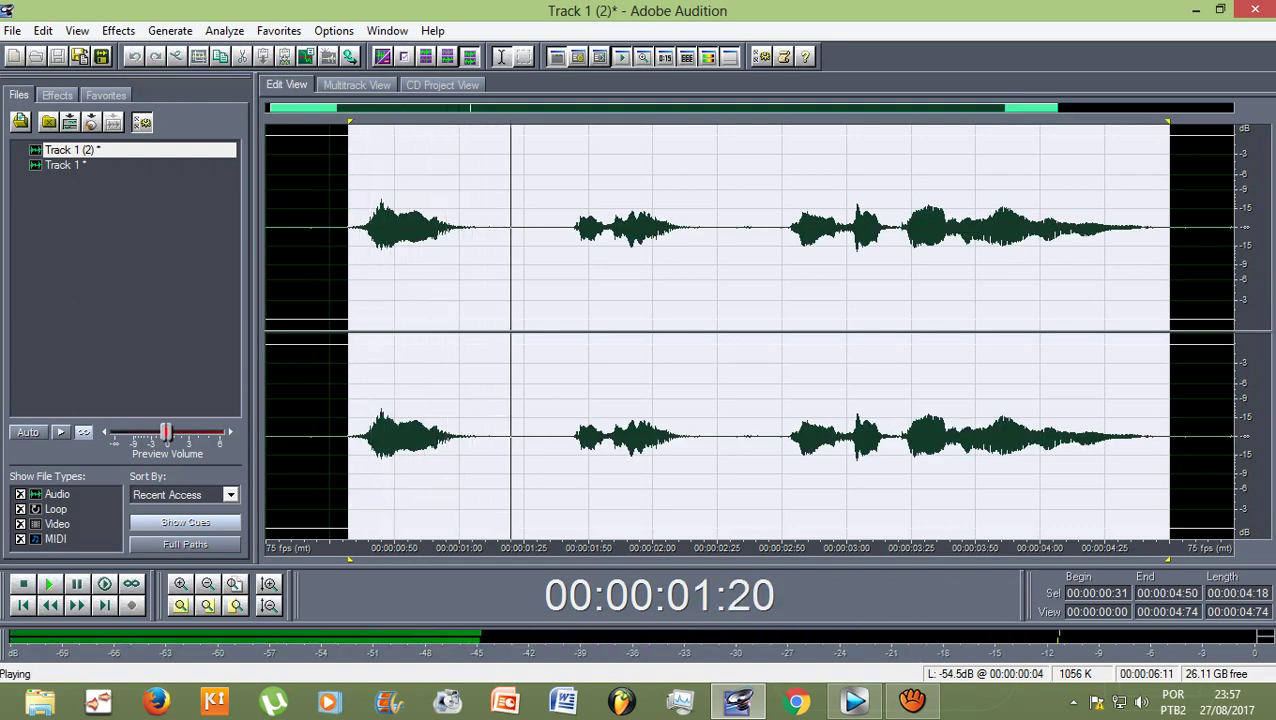
{"action": "key", "text": "space"}
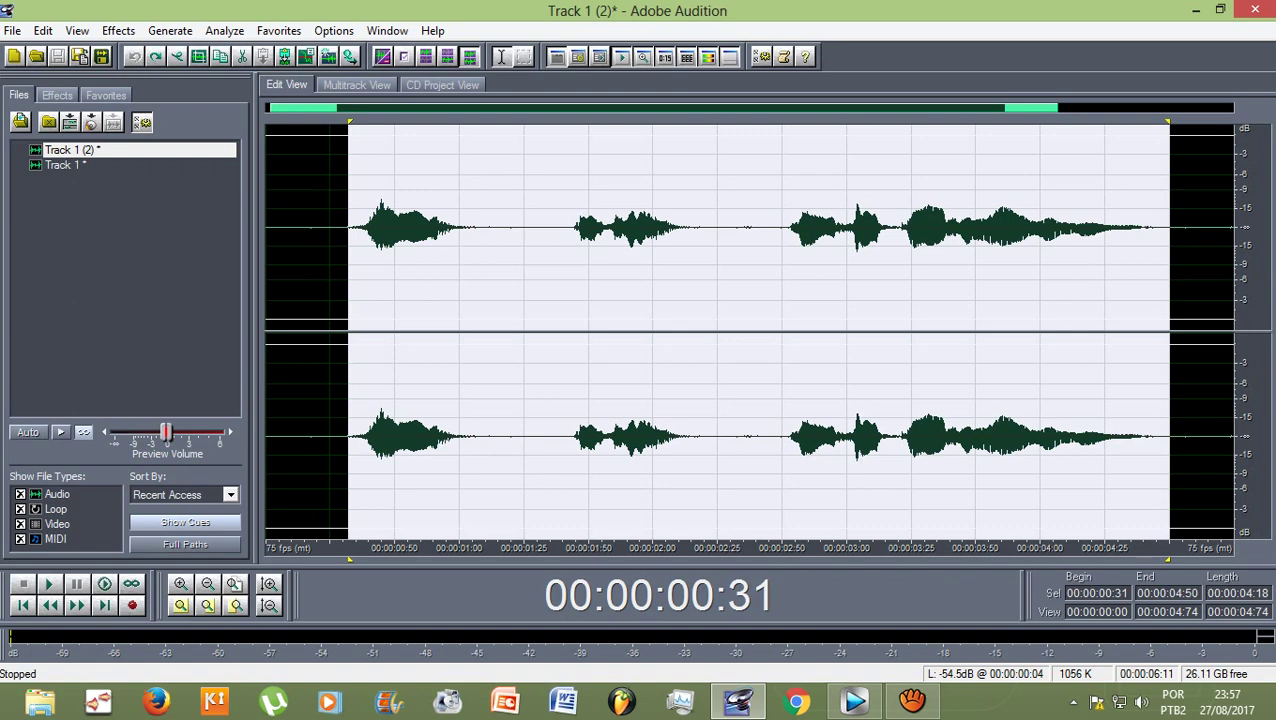
{"action": "key", "text": "ctrl+shift+z"}
{"action": "key", "text": "space"}
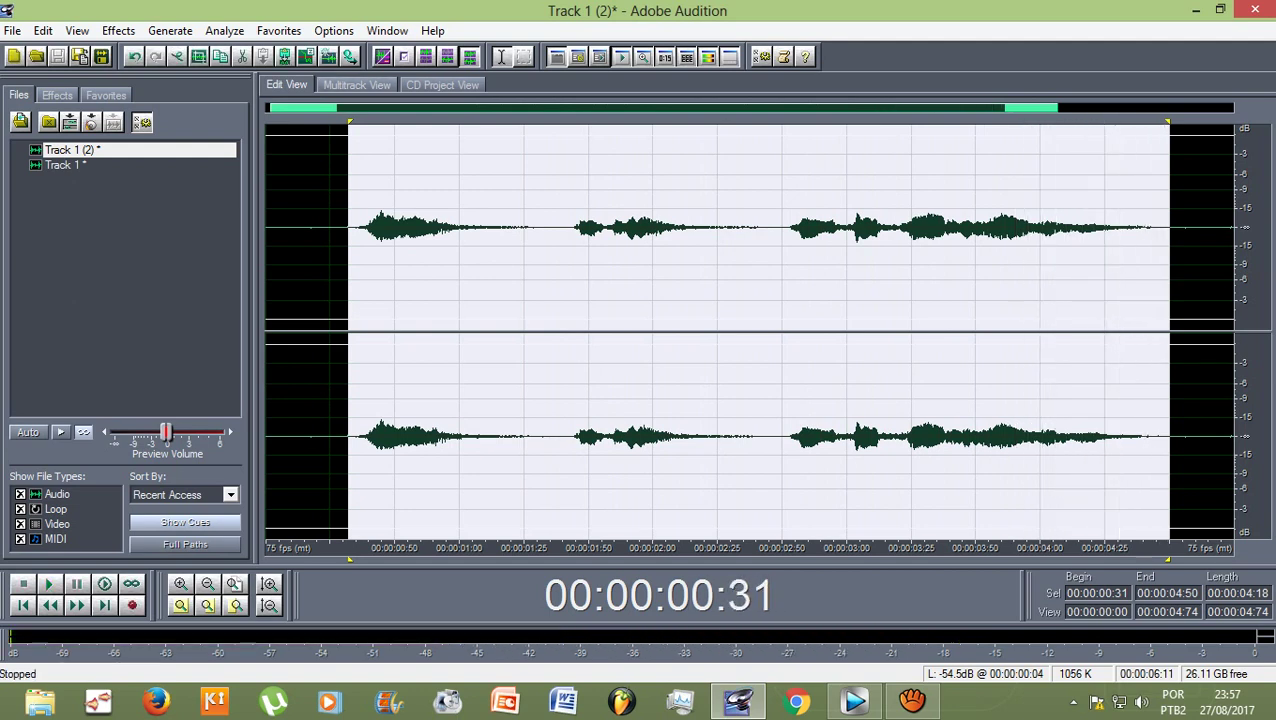
Return to the multitrack session, clear the time selection and place the playback cursor at the session's start.
{"action": "left_click", "coordinate": [357, 85]}
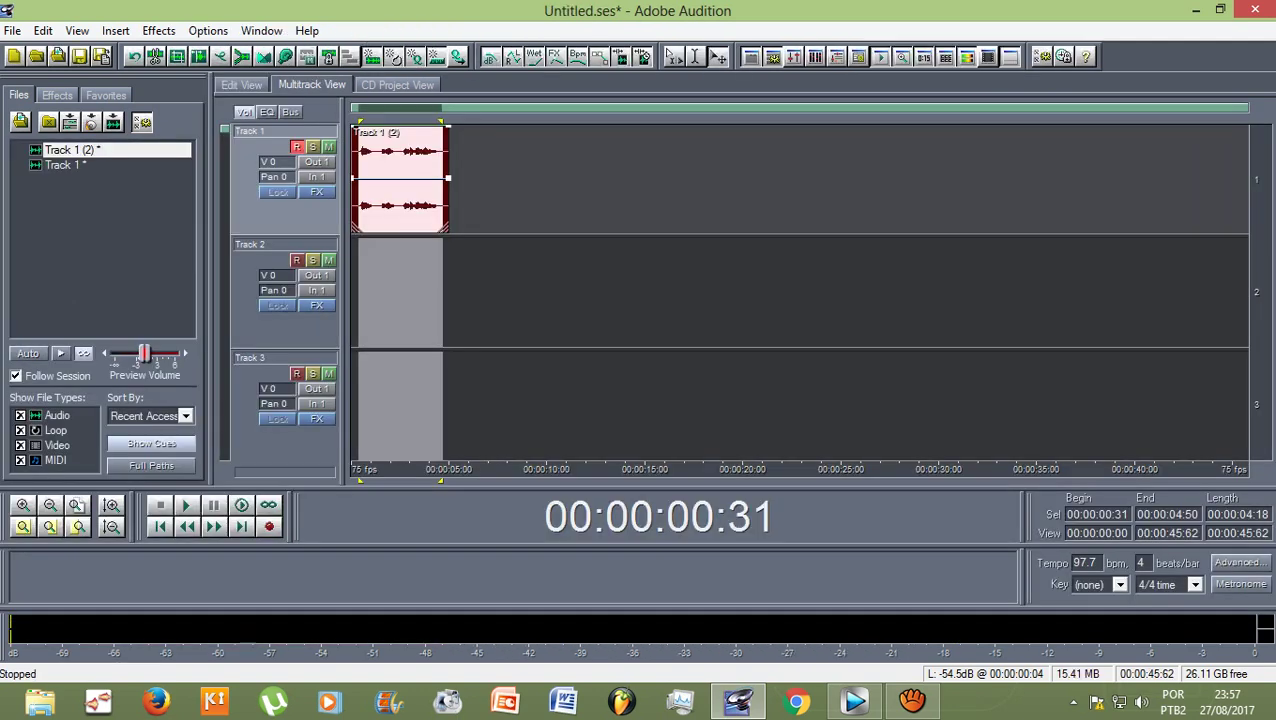
{"action": "left_click", "coordinate": [400, 180]}
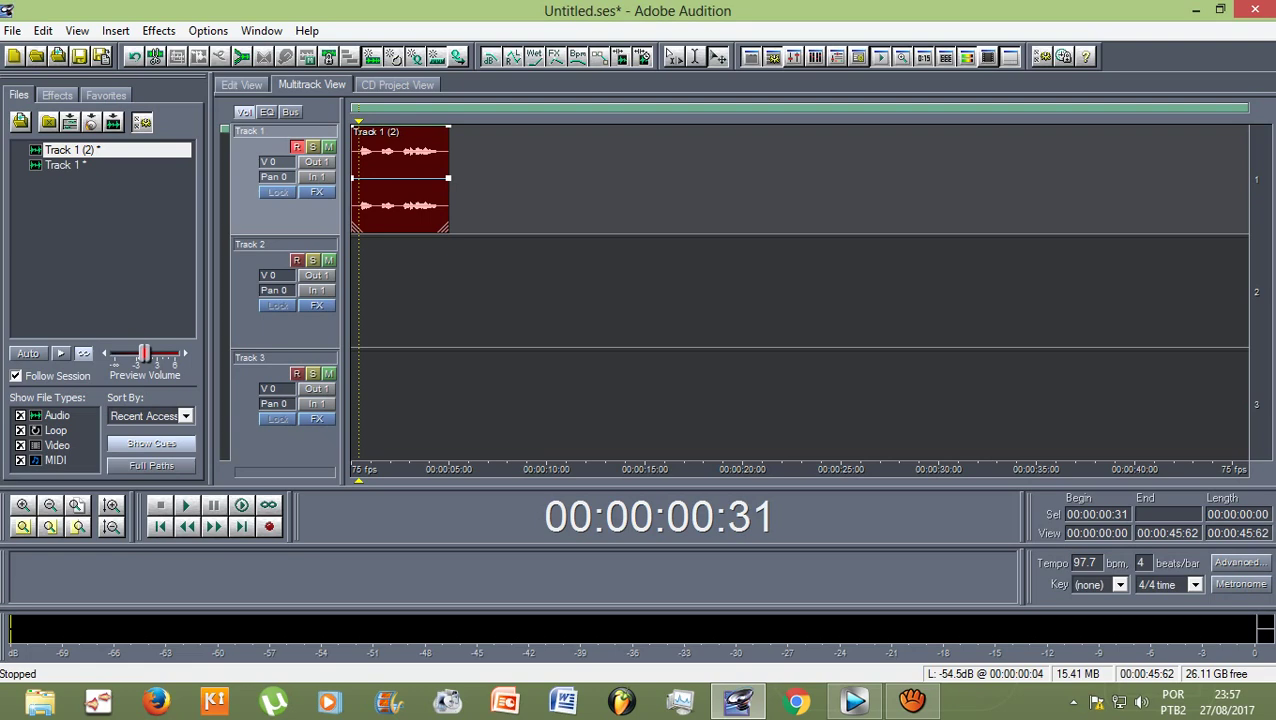
{"action": "double_click", "coordinate": [375, 185]}
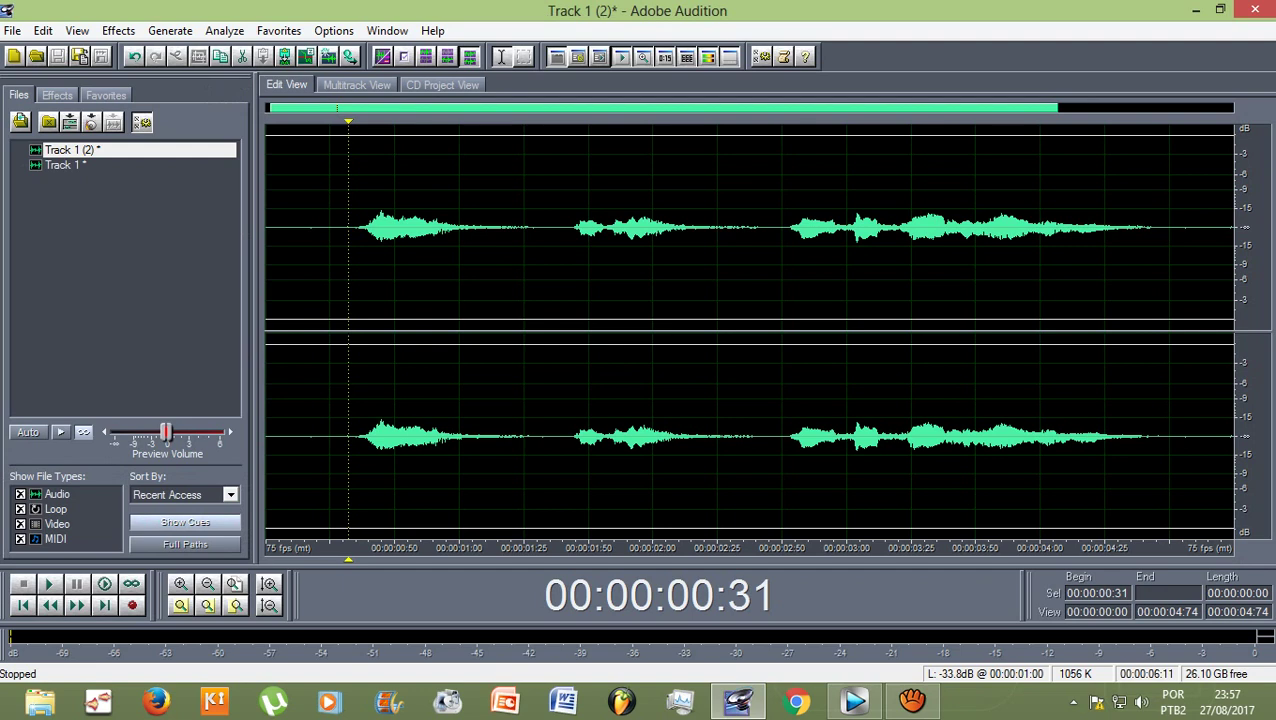
{"action": "left_click", "coordinate": [356, 84]}
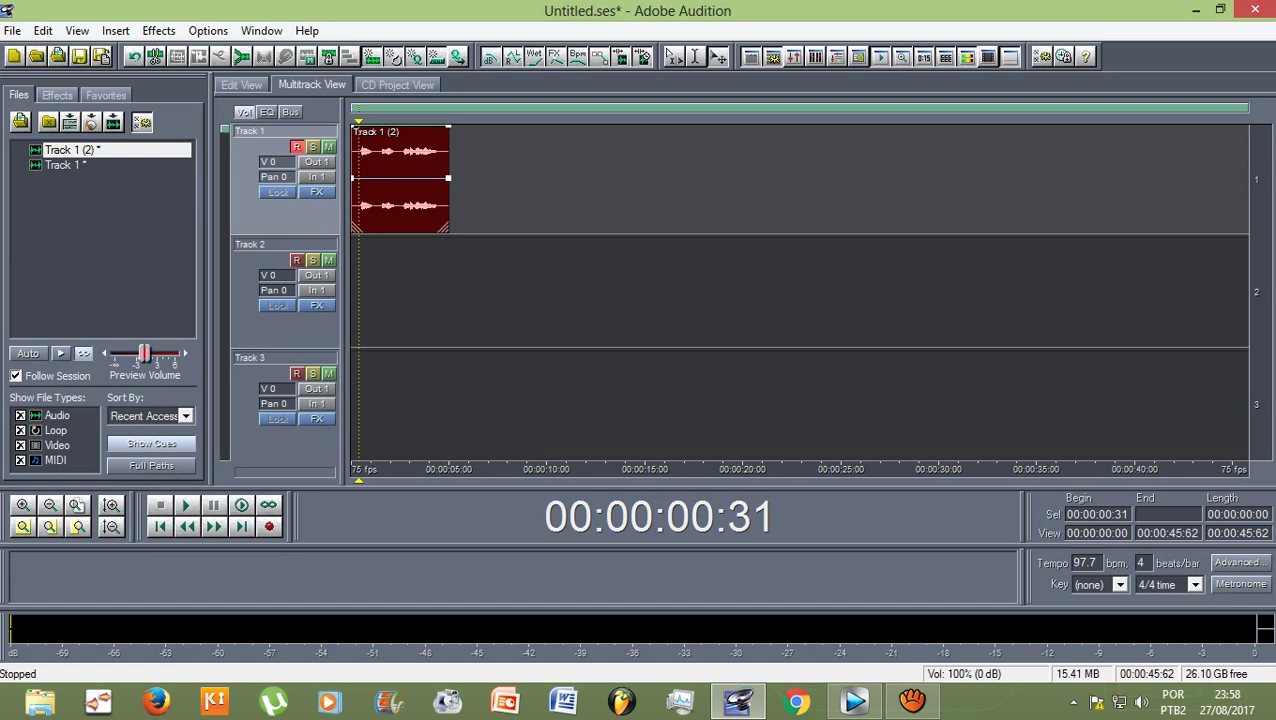
{"action": "left_click", "coordinate": [352, 127]}
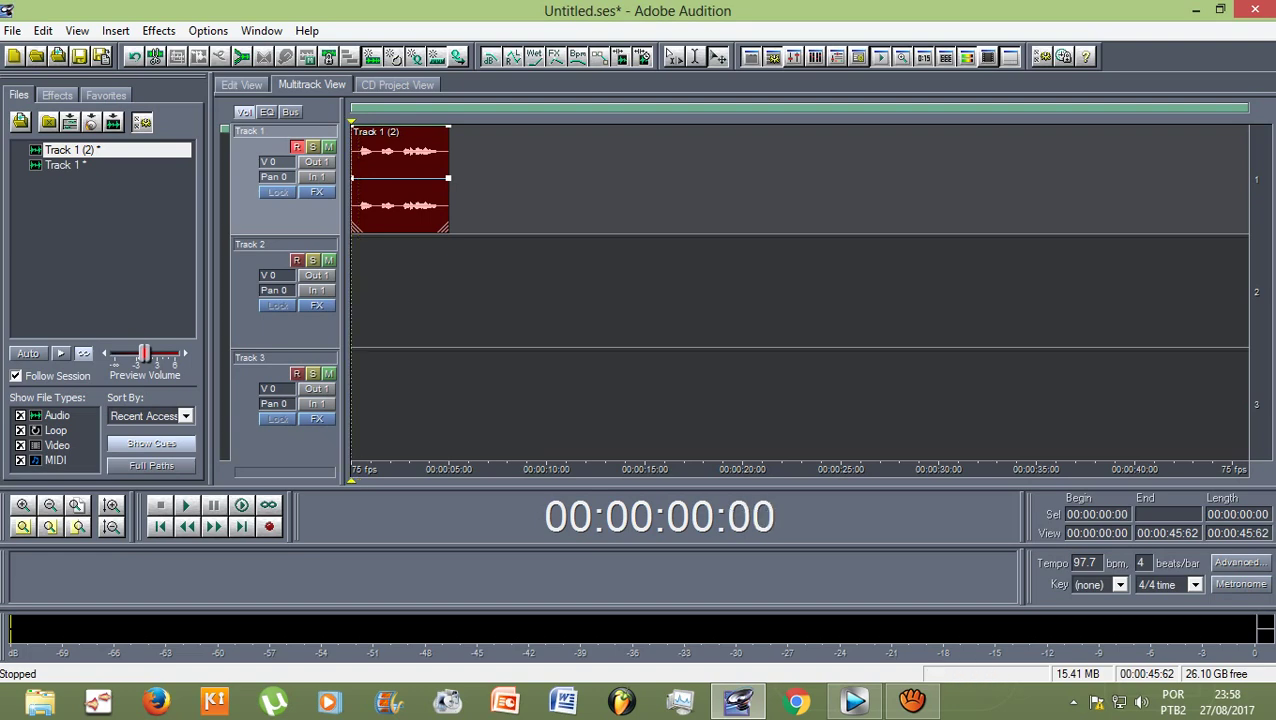
Record a new voice take over the beginning of the existing Track 1 clip and play it back.
{"action": "scroll", "coordinate": [364, 128], "scroll_direction": "up", "scroll_amount": 1}
{"action": "left_click_drag", "start_coordinate": [366, 107], "coordinate": [356, 107]}
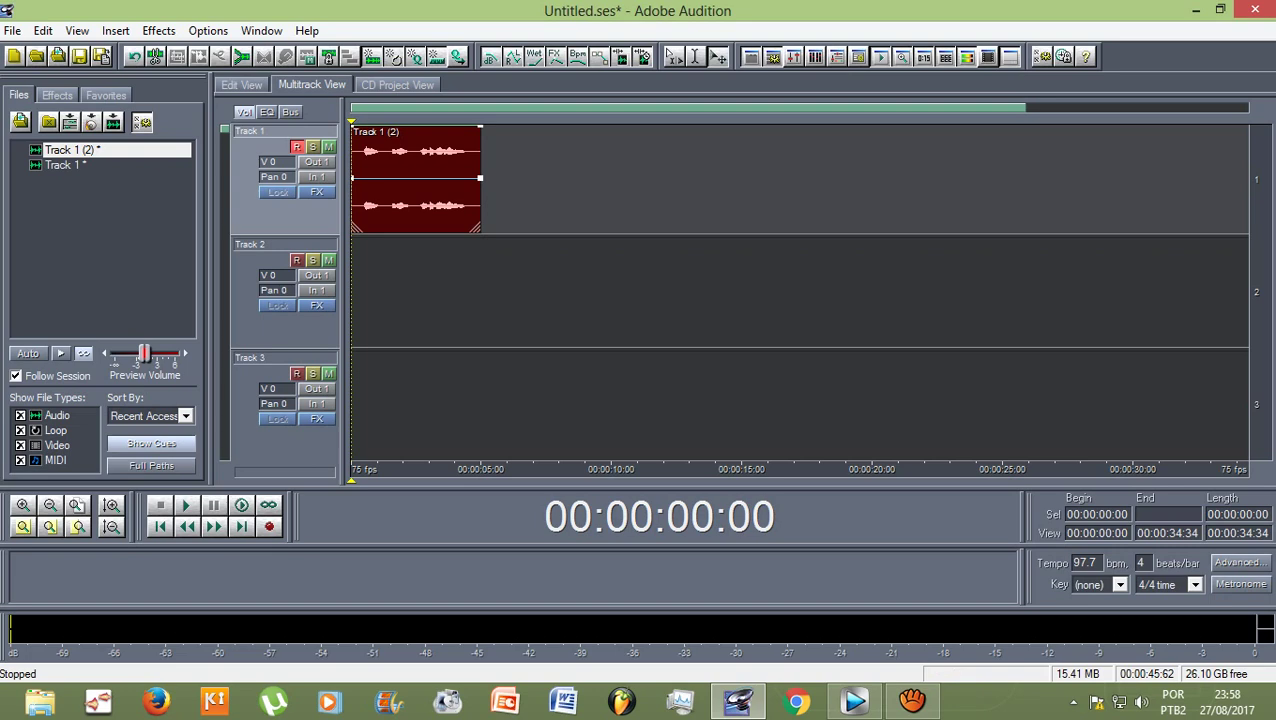
{"action": "left_click", "coordinate": [268, 526]}
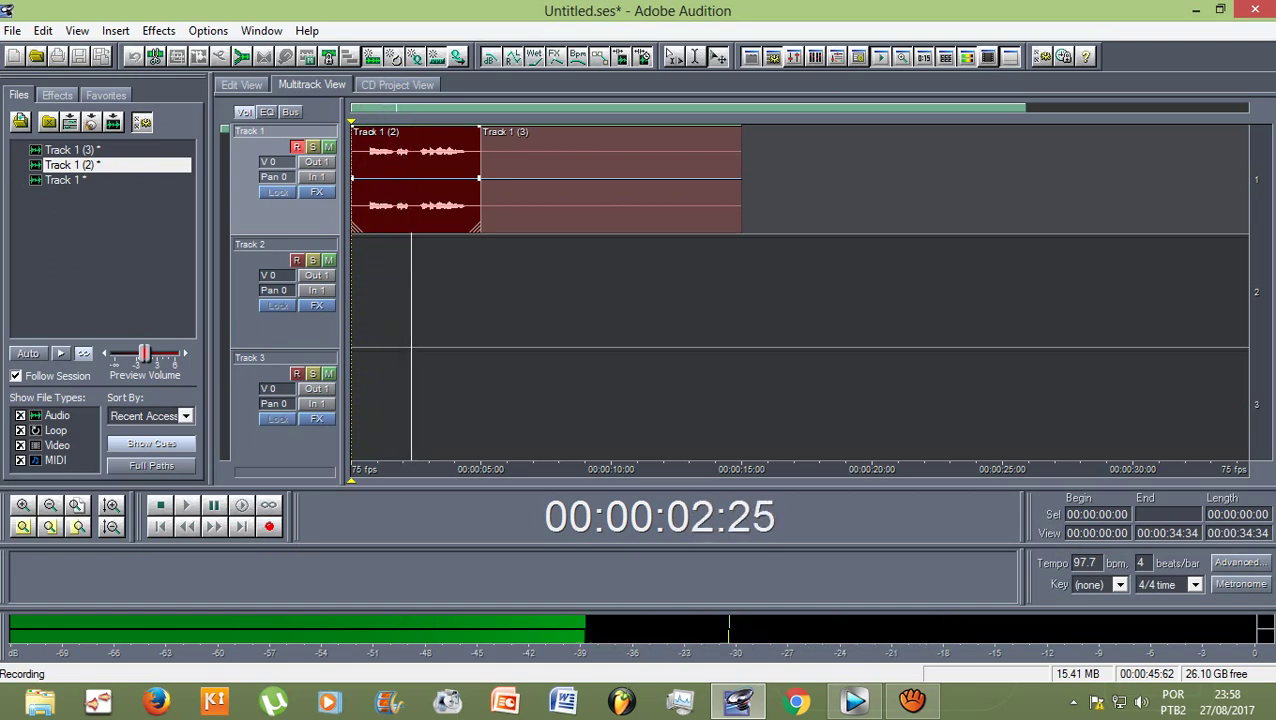
{"action": "left_click", "coordinate": [268, 526]}
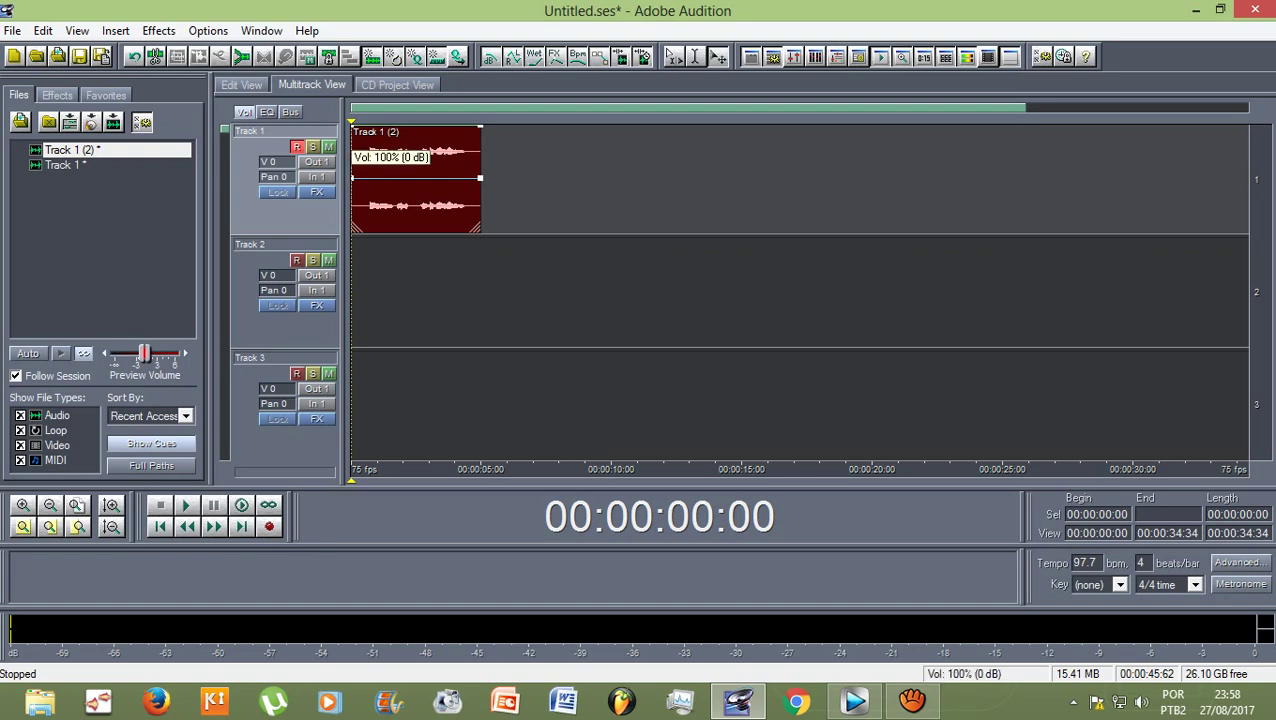
{"action": "key", "text": "space"}
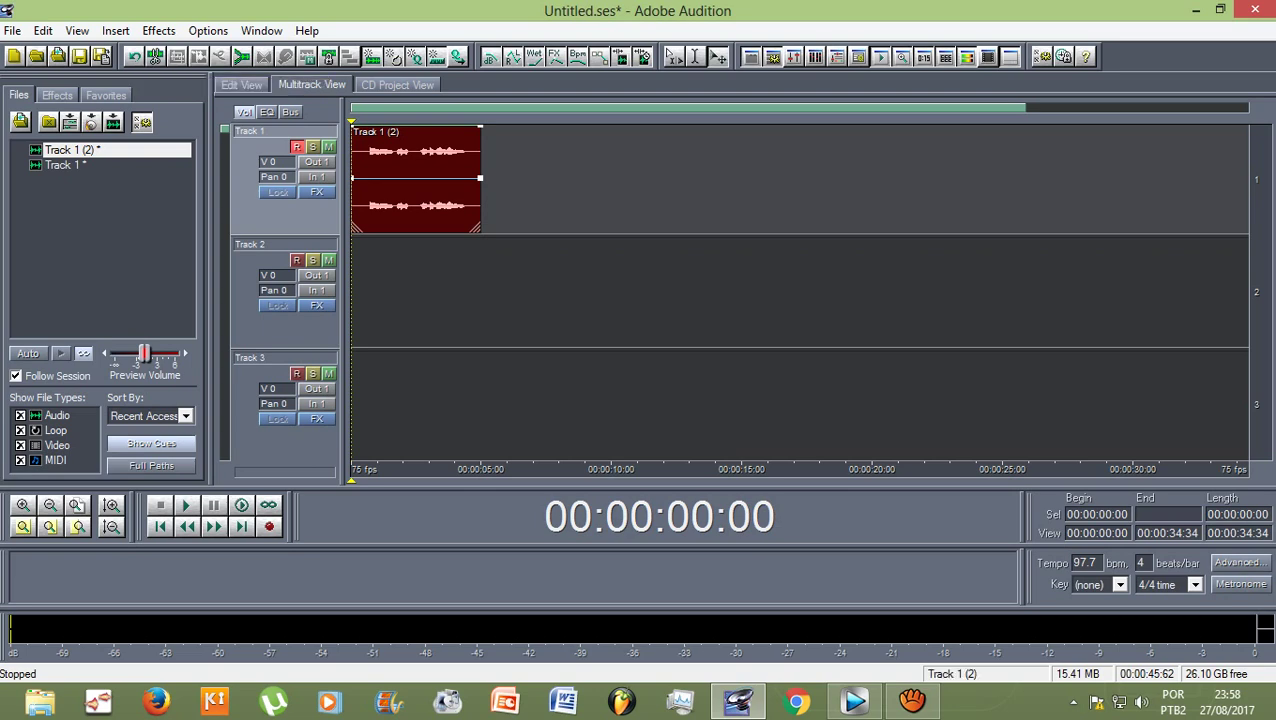
Open the re-recorded Track 1 clip's waveform and compare its playback with the last edit undone and redone.
{"action": "double_click", "coordinate": [407, 185]}
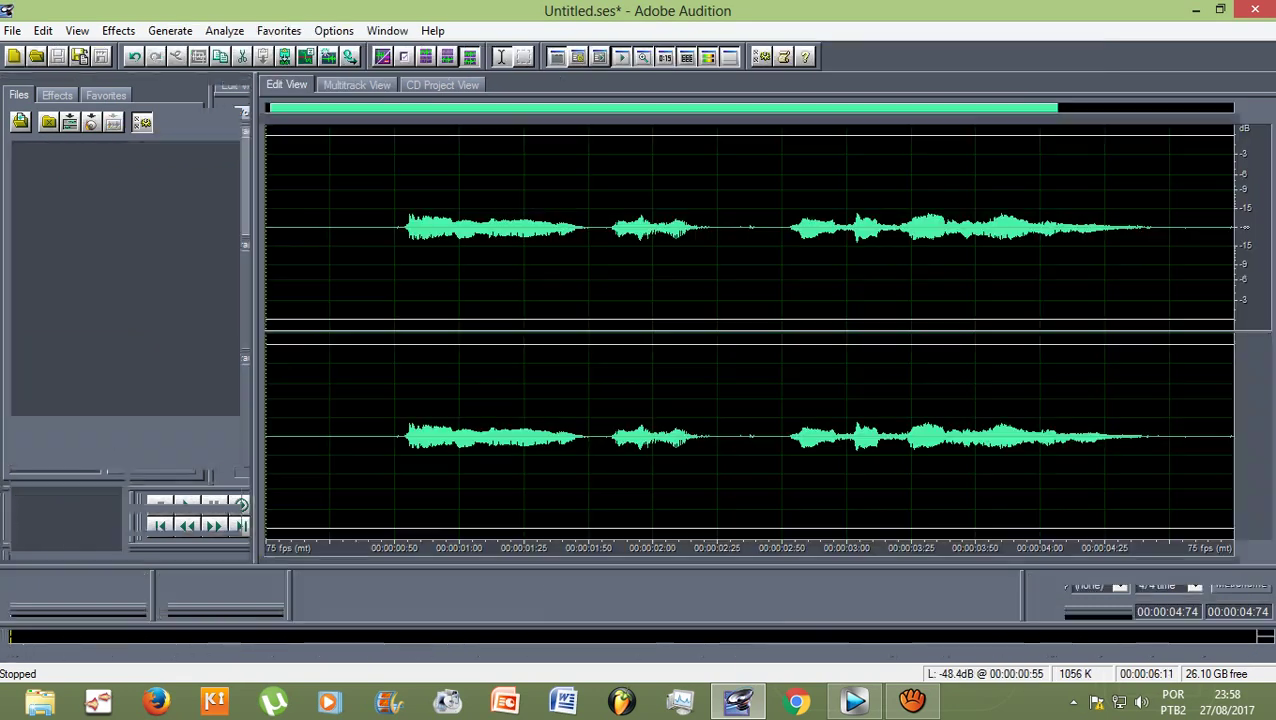
{"action": "left_click", "coordinate": [386, 190]}
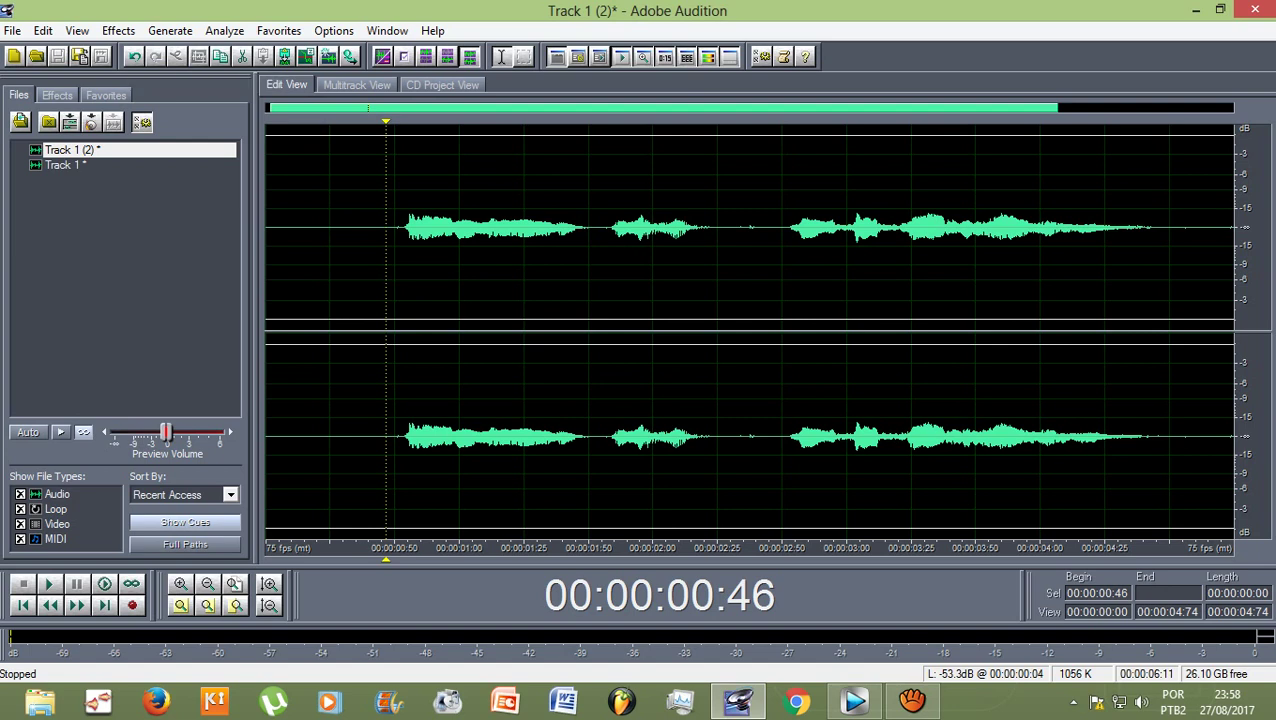
{"action": "key", "text": "ctrl+z"}
{"action": "key", "text": "space"}
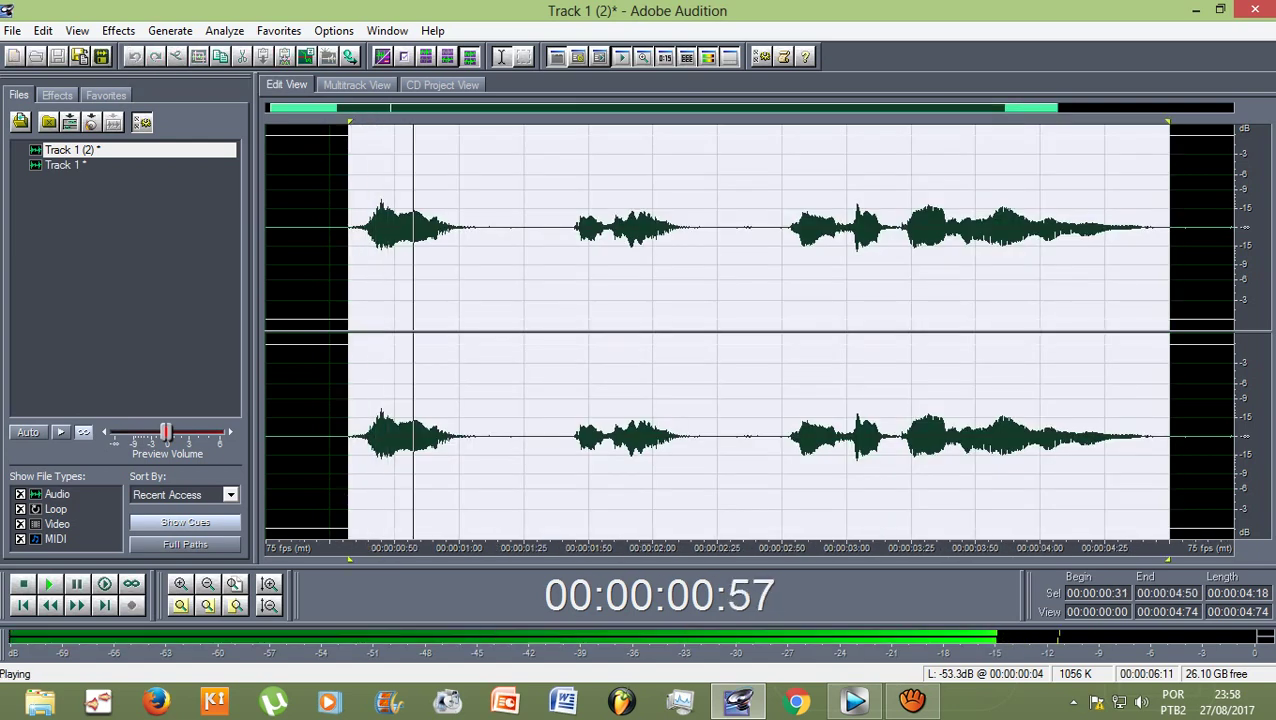
{"action": "key", "text": "space"}
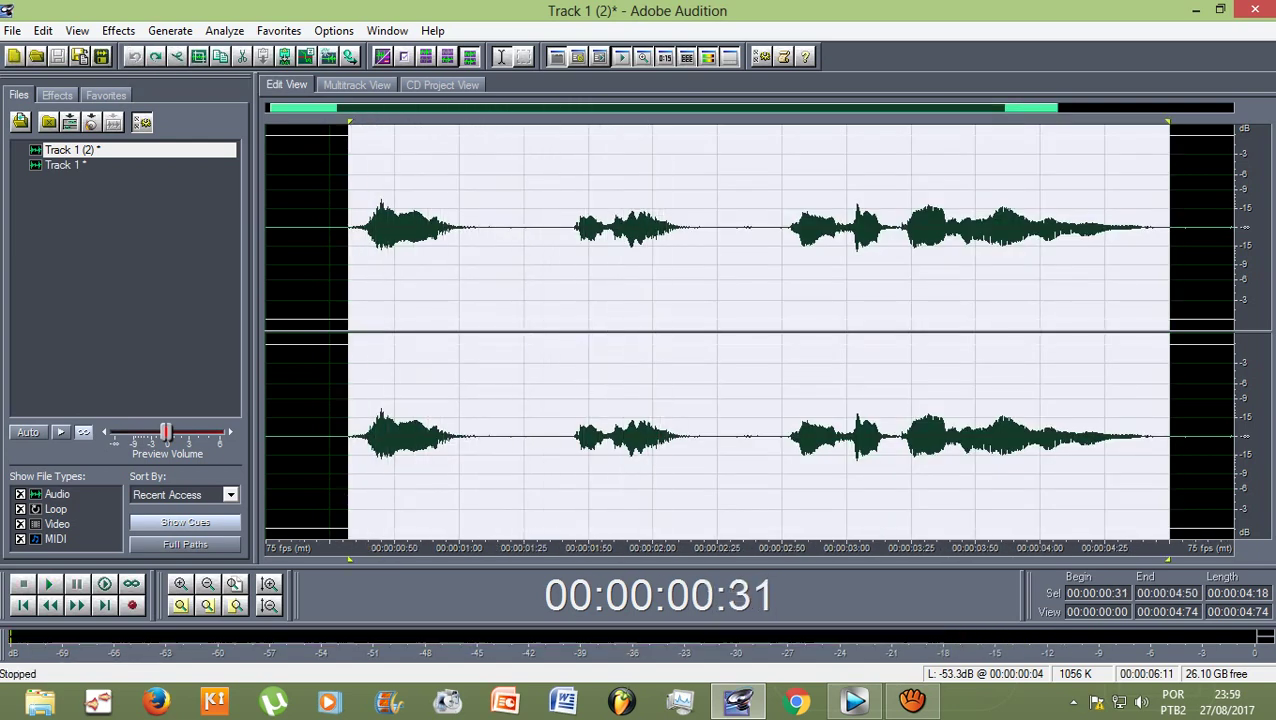
{"action": "key", "text": "ctrl+shift+z"}
{"action": "key", "text": "space"}
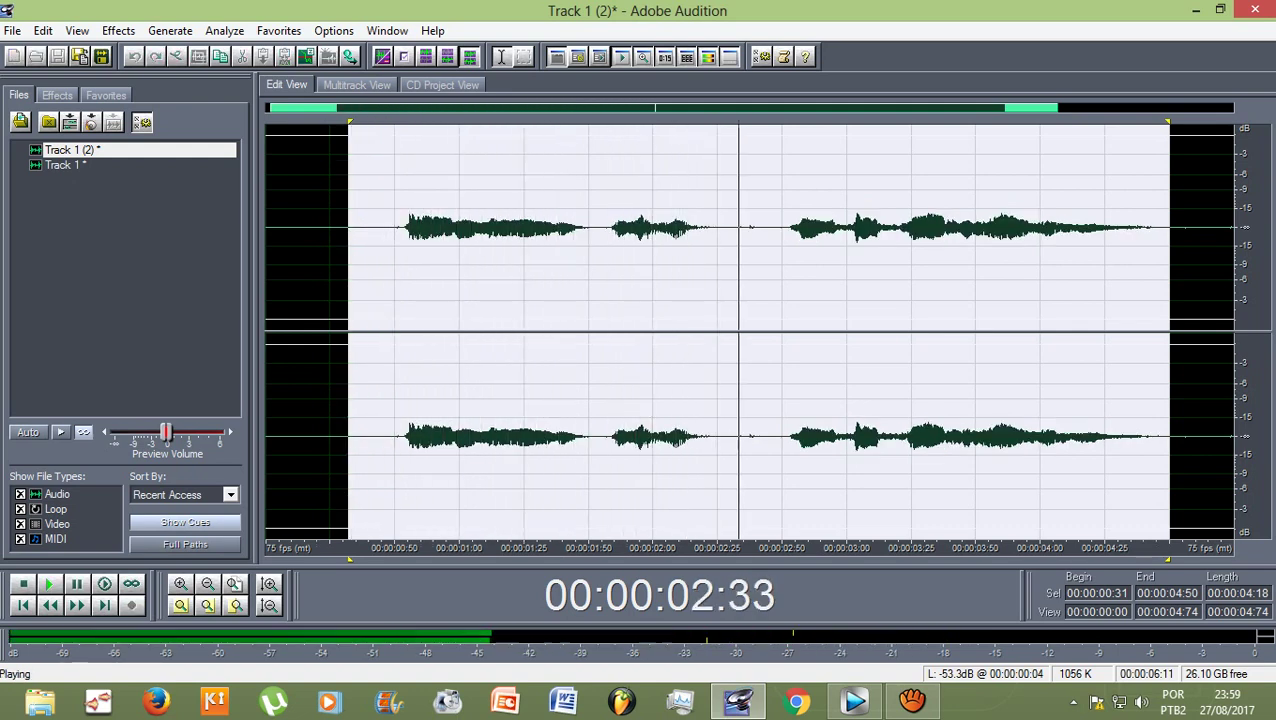
{"action": "key", "text": "space"}
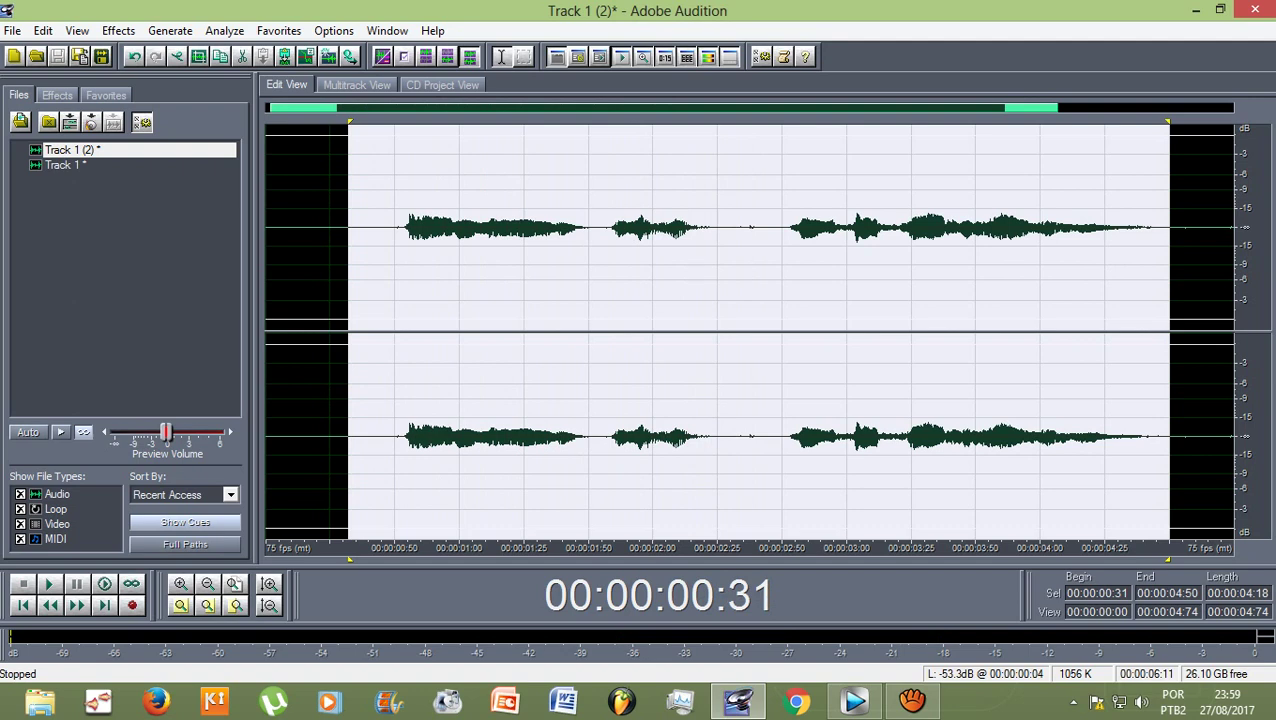
Return to the multitrack session, move the cursor to the start and delete the clip from Track 1.
{"action": "left_click", "coordinate": [356, 84]}
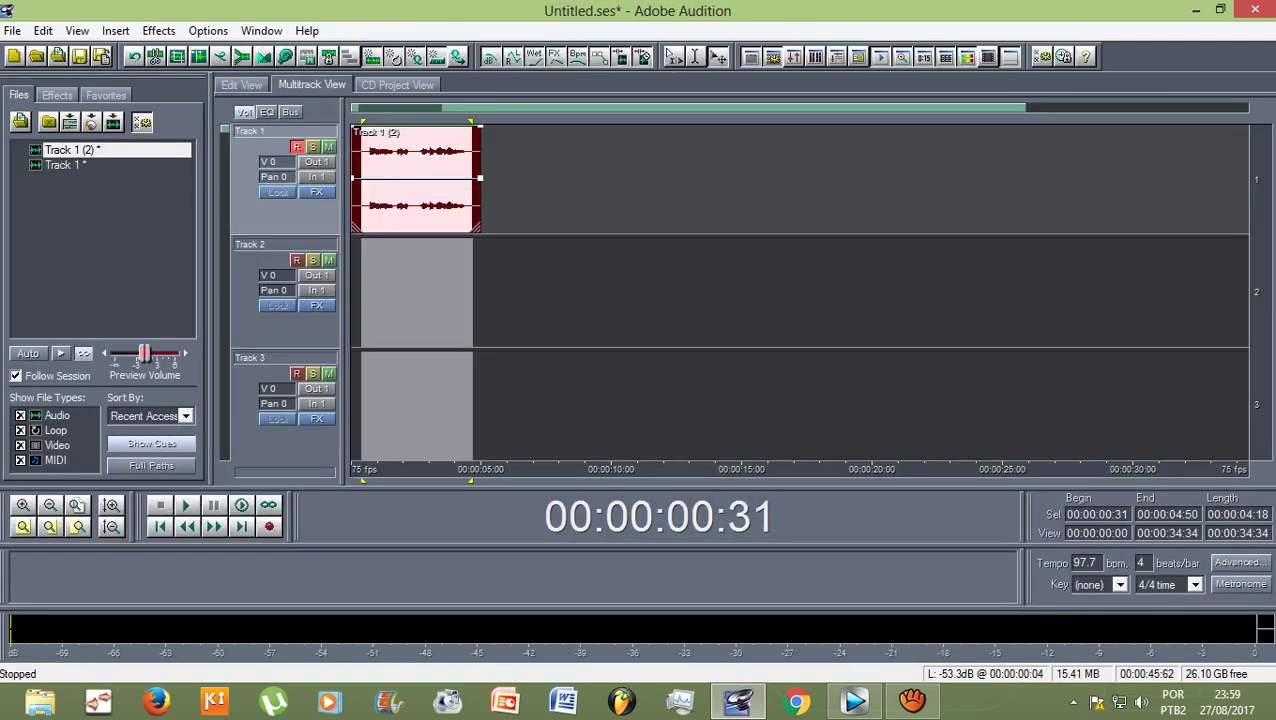
{"action": "key", "text": "Escape"}
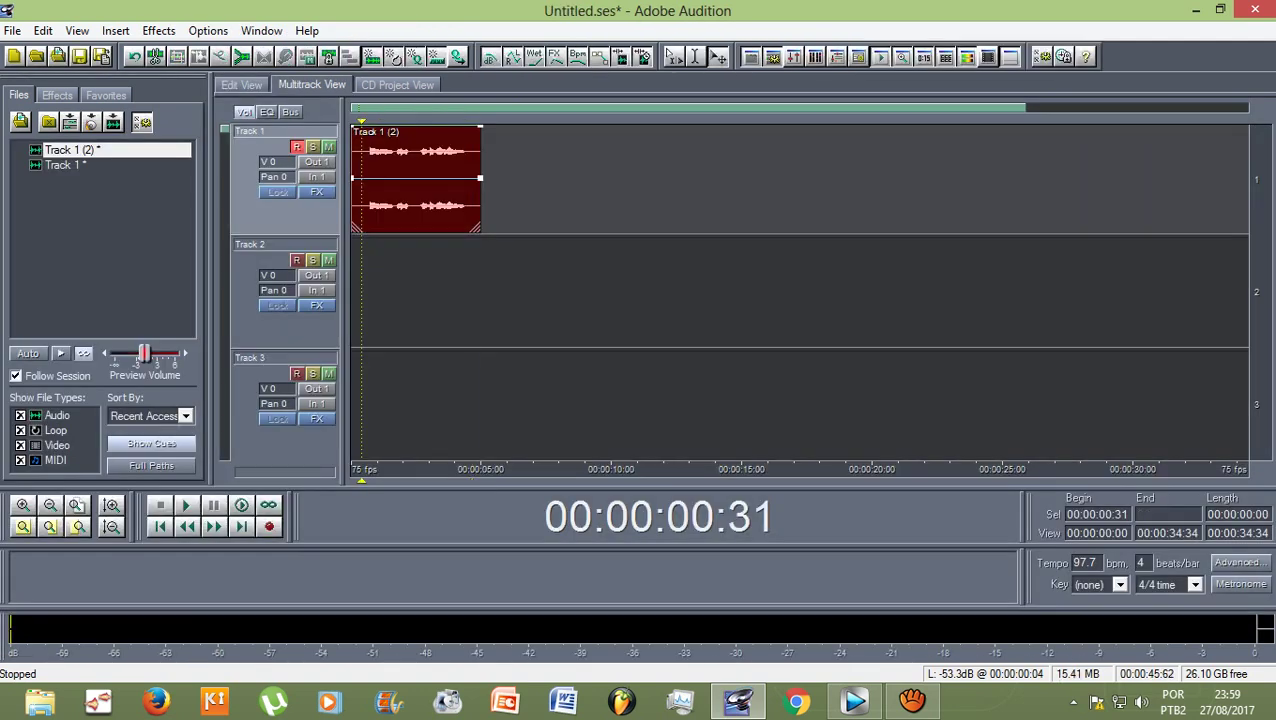
{"action": "left_click", "coordinate": [160, 527]}
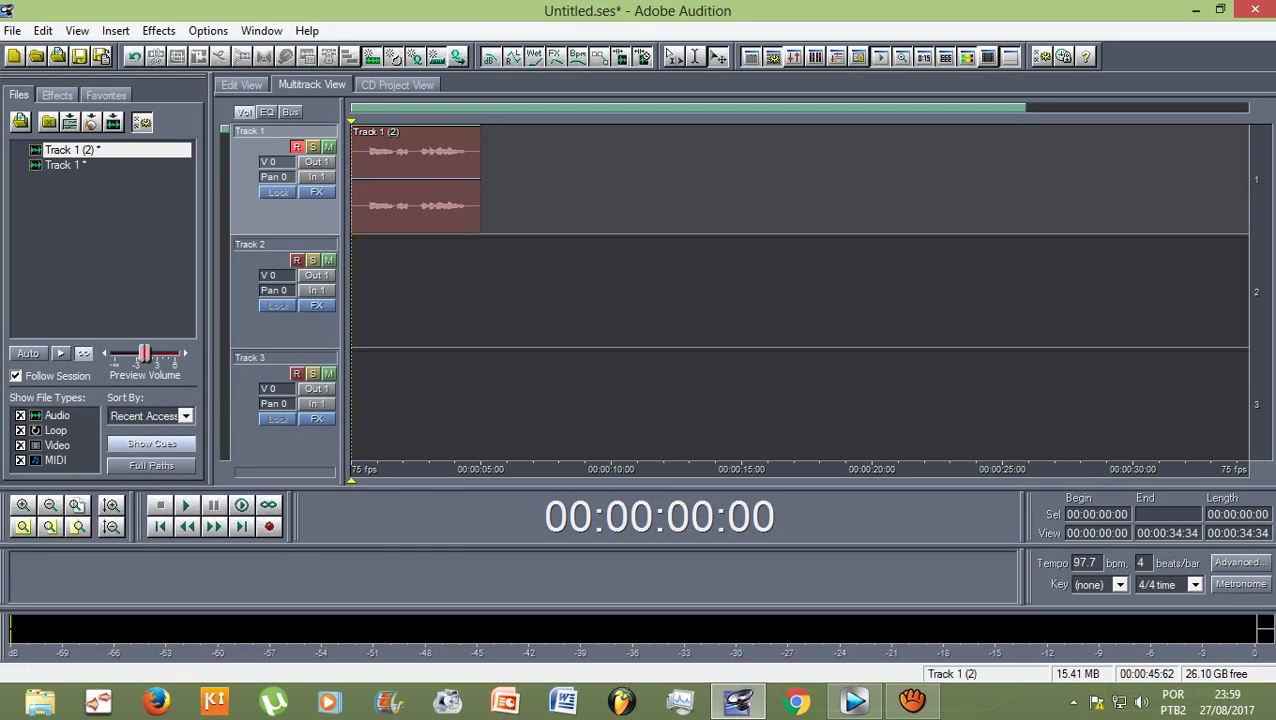
{"action": "key", "text": "Delete"}
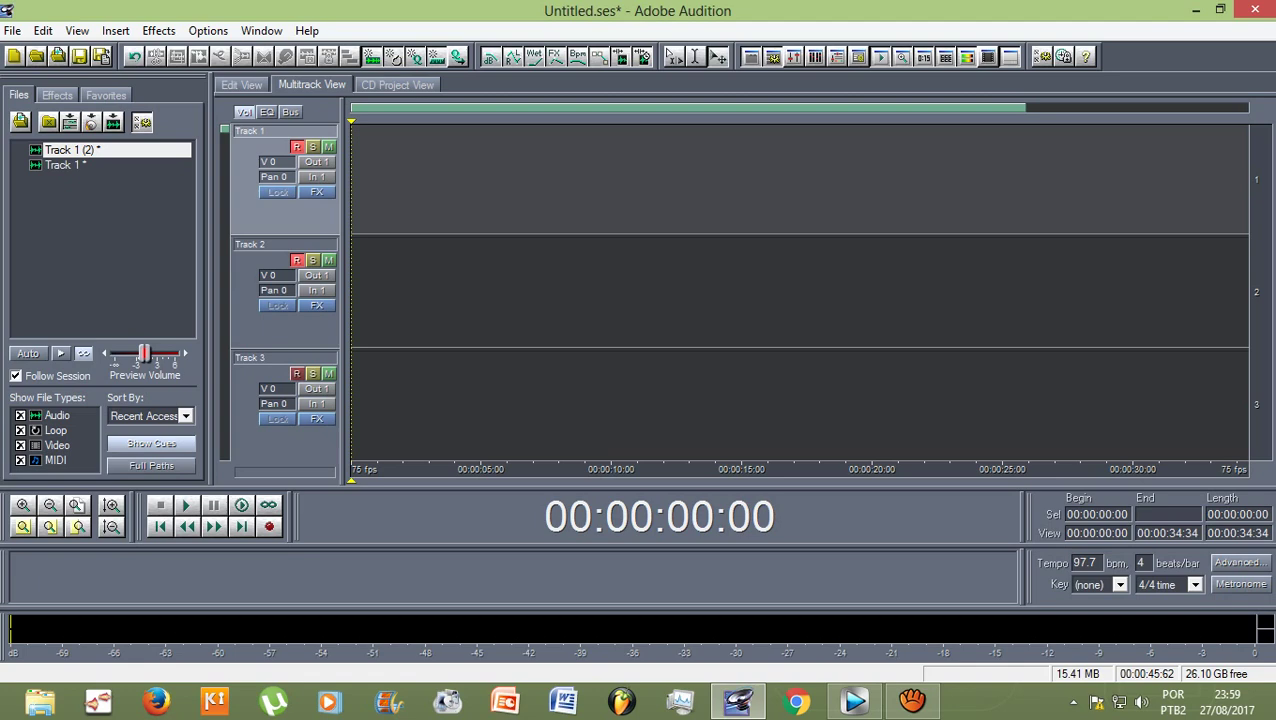
Disarm Track 2 so that only Track 1 is armed, and record a voice take of about 5 seconds from the session's start.
{"action": "left_click", "coordinate": [297, 260]}
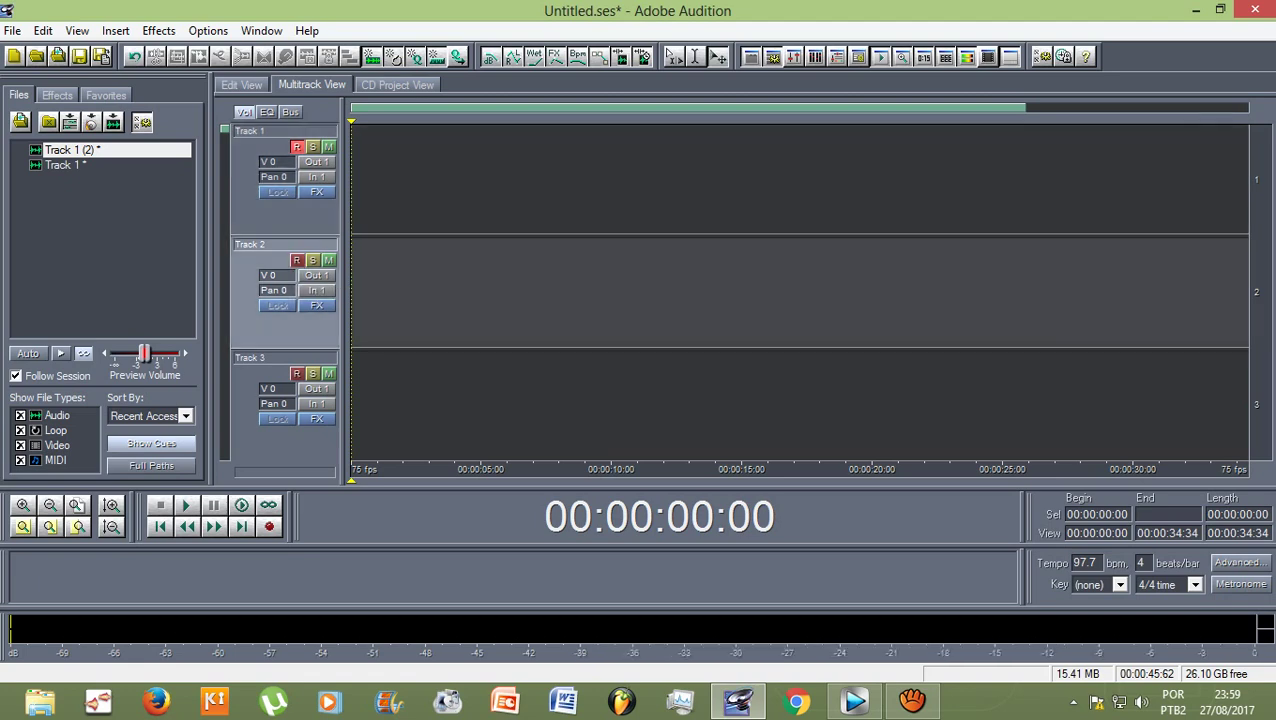
{"action": "left_click", "coordinate": [268, 526]}
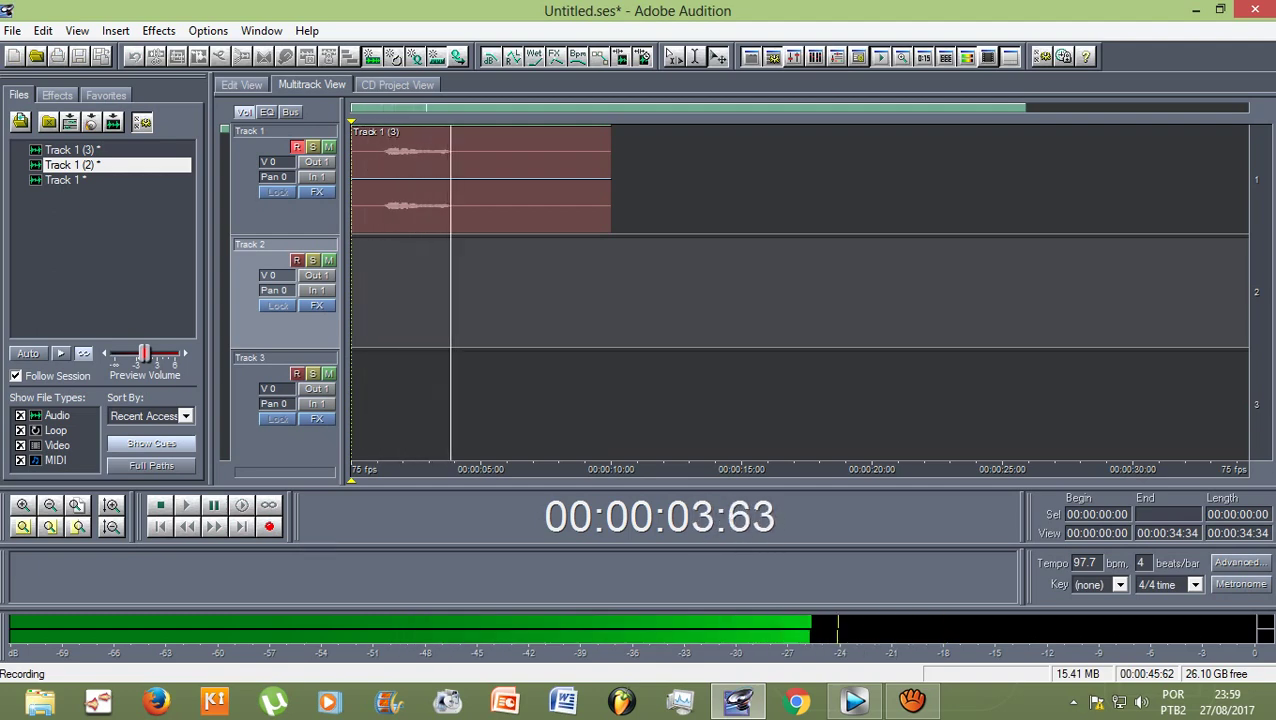
{"action": "key", "text": "space"}
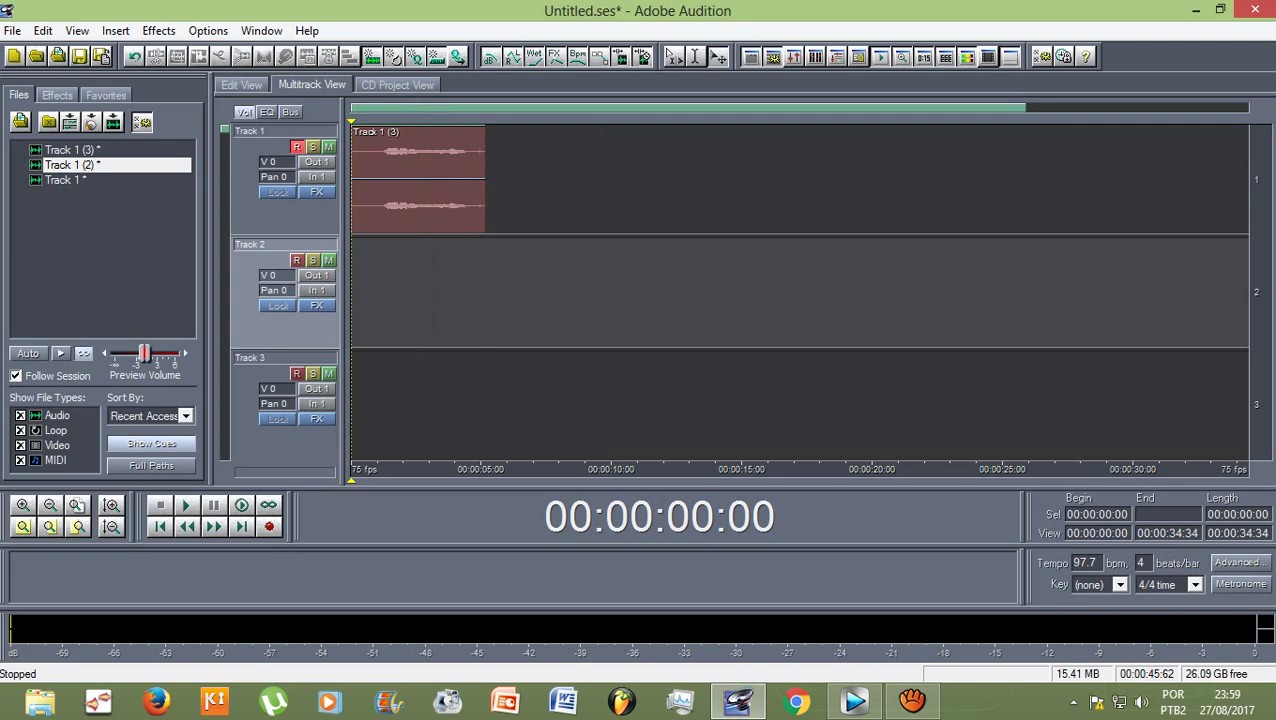
Arm Track 2 instead of Track 1, record a take of about 5 seconds on it from the start, and select each track's clip.
{"action": "left_click", "coordinate": [297, 260]}
{"action": "left_click", "coordinate": [297, 147]}
{"action": "key", "text": "ctrl+space"}
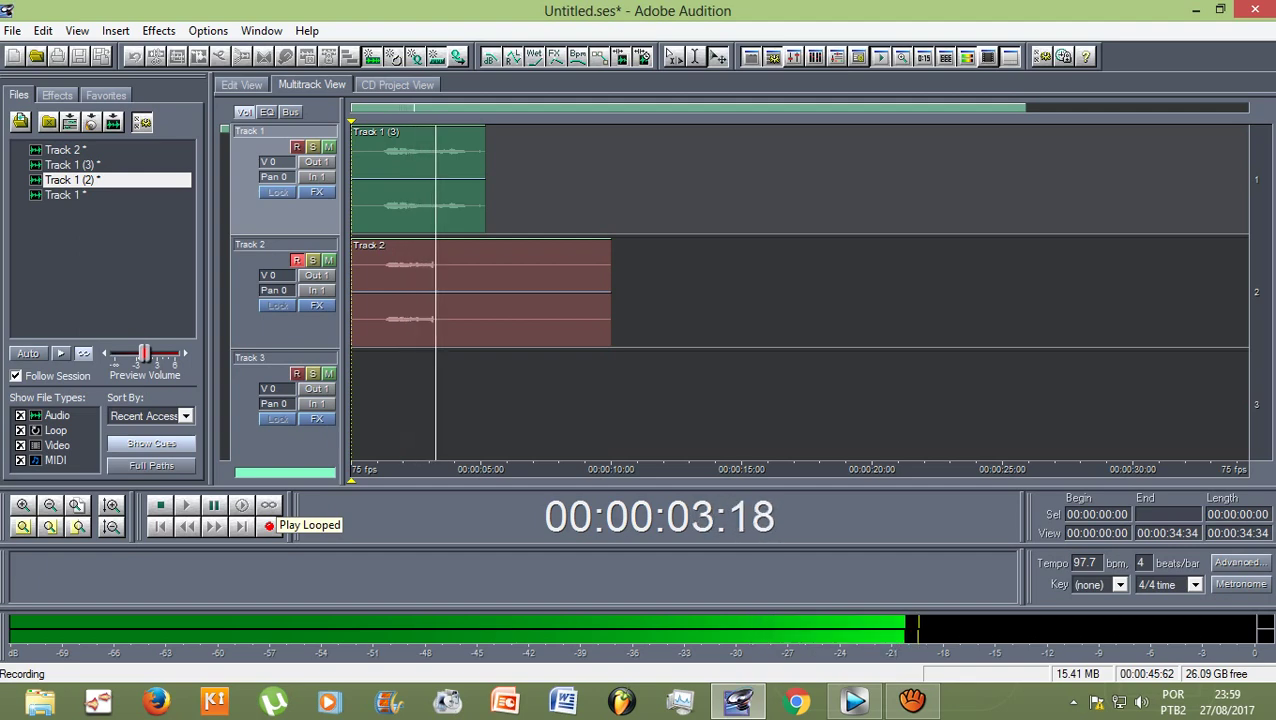
{"action": "key", "text": "space"}
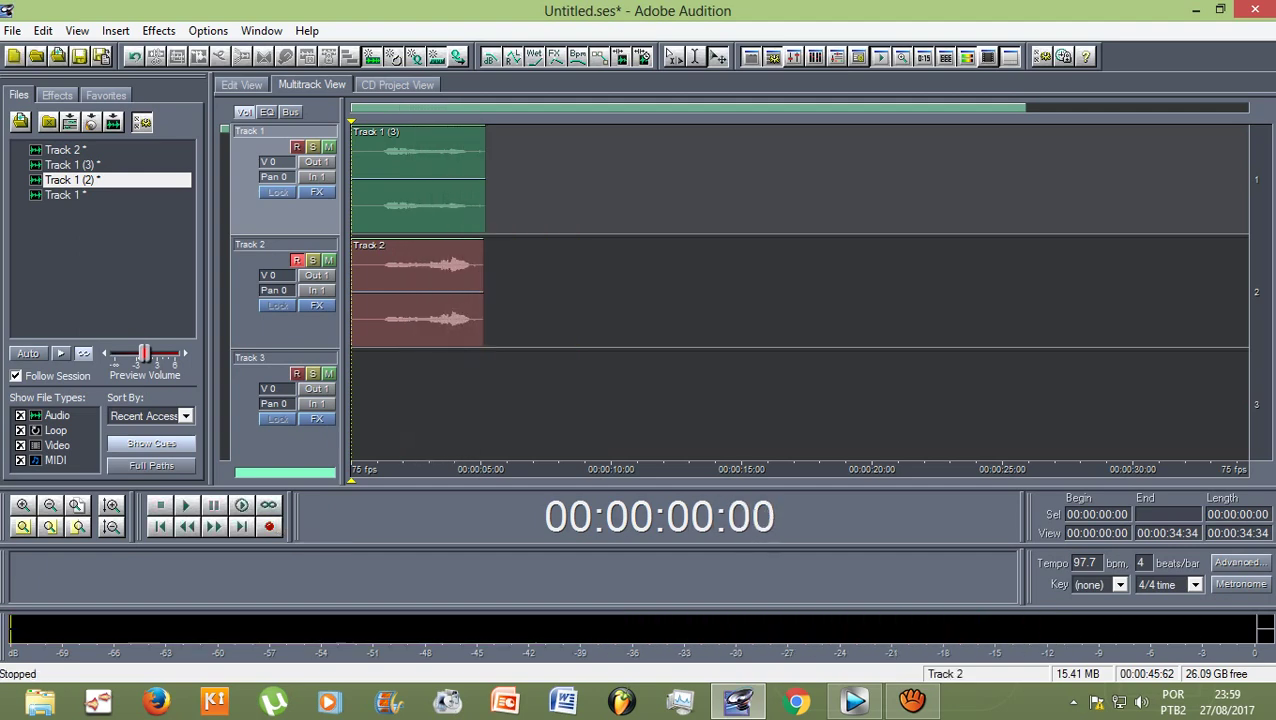
{"action": "left_click", "coordinate": [430, 182]}
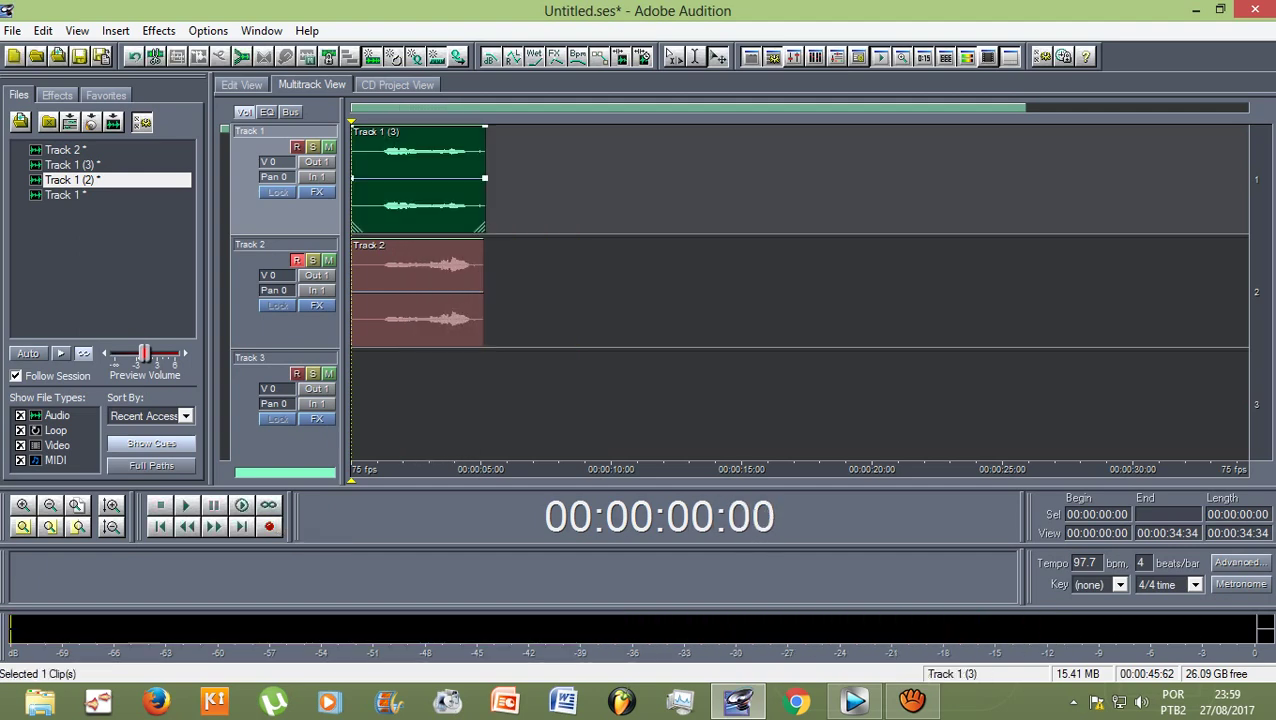
{"action": "left_click", "coordinate": [430, 290]}
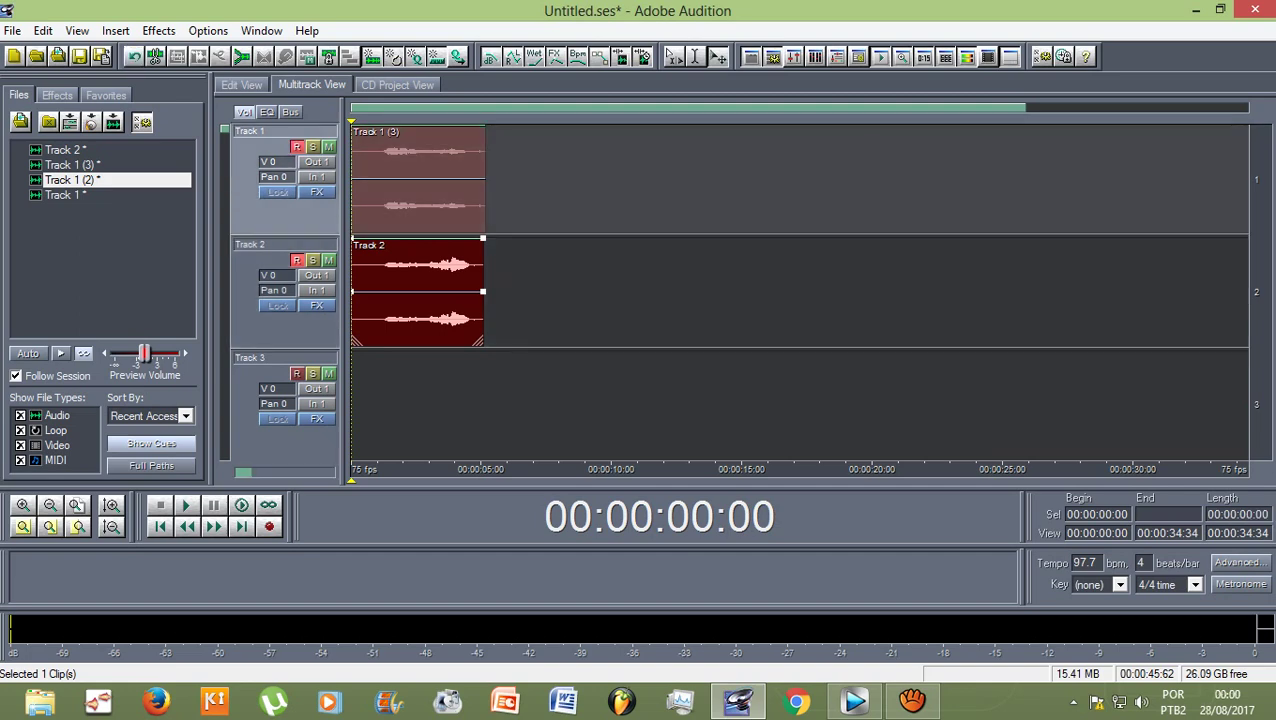
Undo repeatedly until the earlier deleted Track 1 takes are restored, and play the session from the start.
{"action": "left_click", "coordinate": [135, 57]}
{"action": "left_click", "coordinate": [135, 57]}
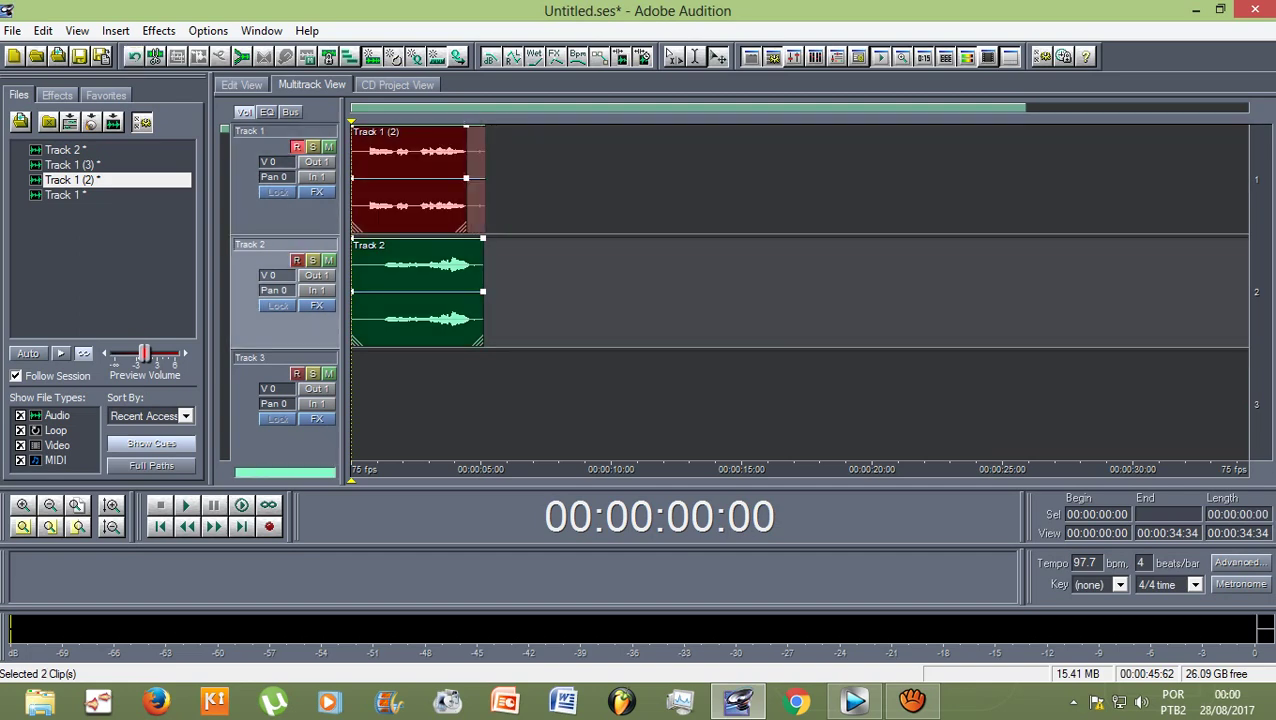
{"action": "left_click", "coordinate": [135, 57]}
{"action": "left_click", "coordinate": [135, 57]}
{"action": "left_click", "coordinate": [135, 57]}
{"action": "left_click", "coordinate": [135, 57]}
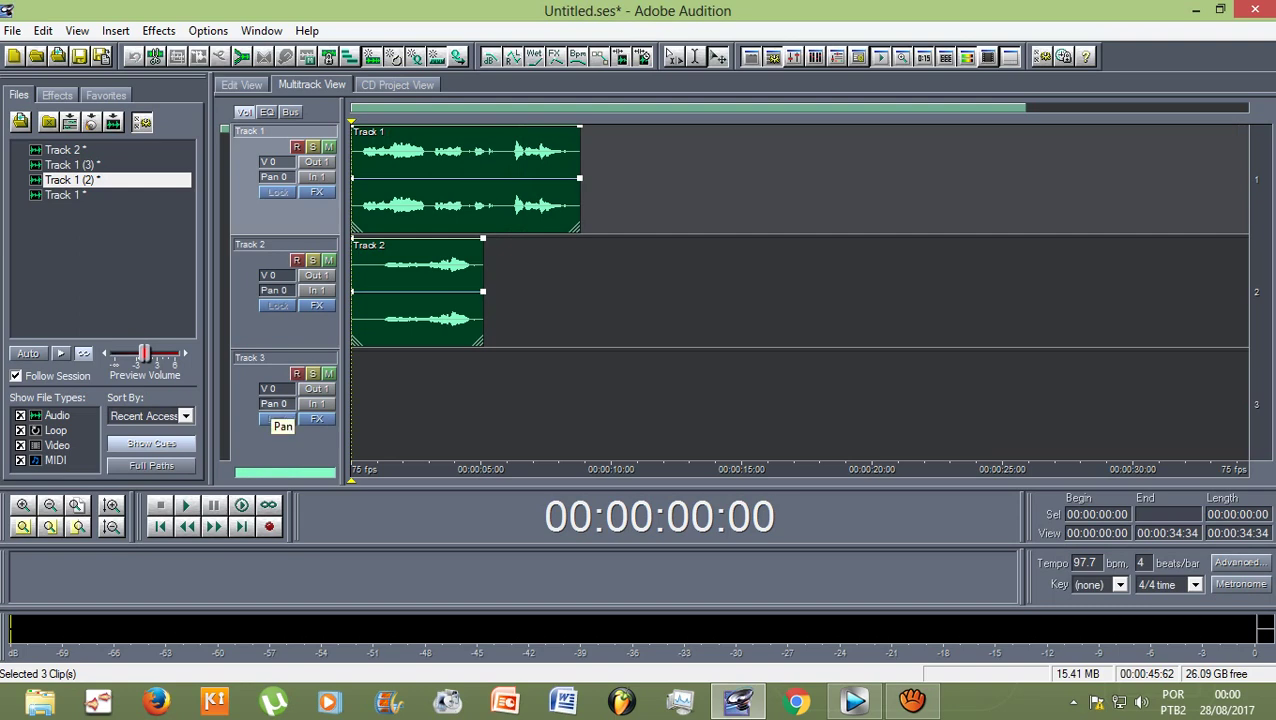
{"action": "key", "text": "space"}
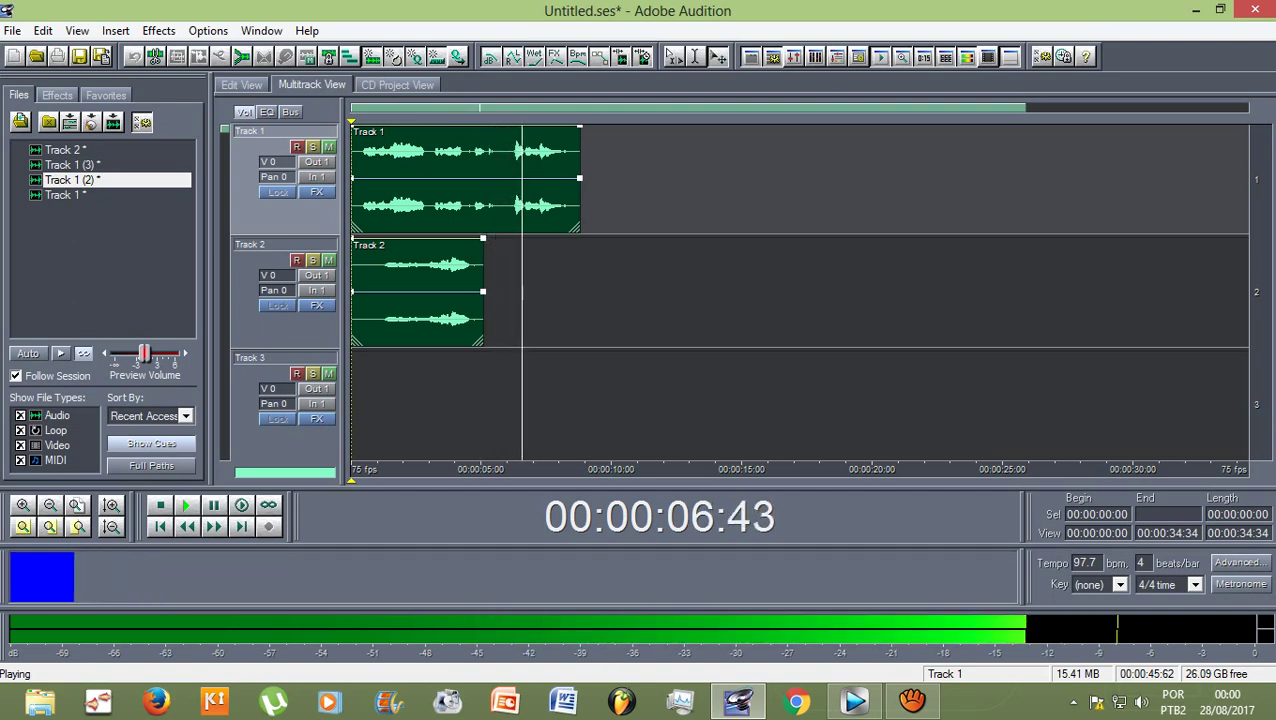
{"action": "key", "text": "space"}
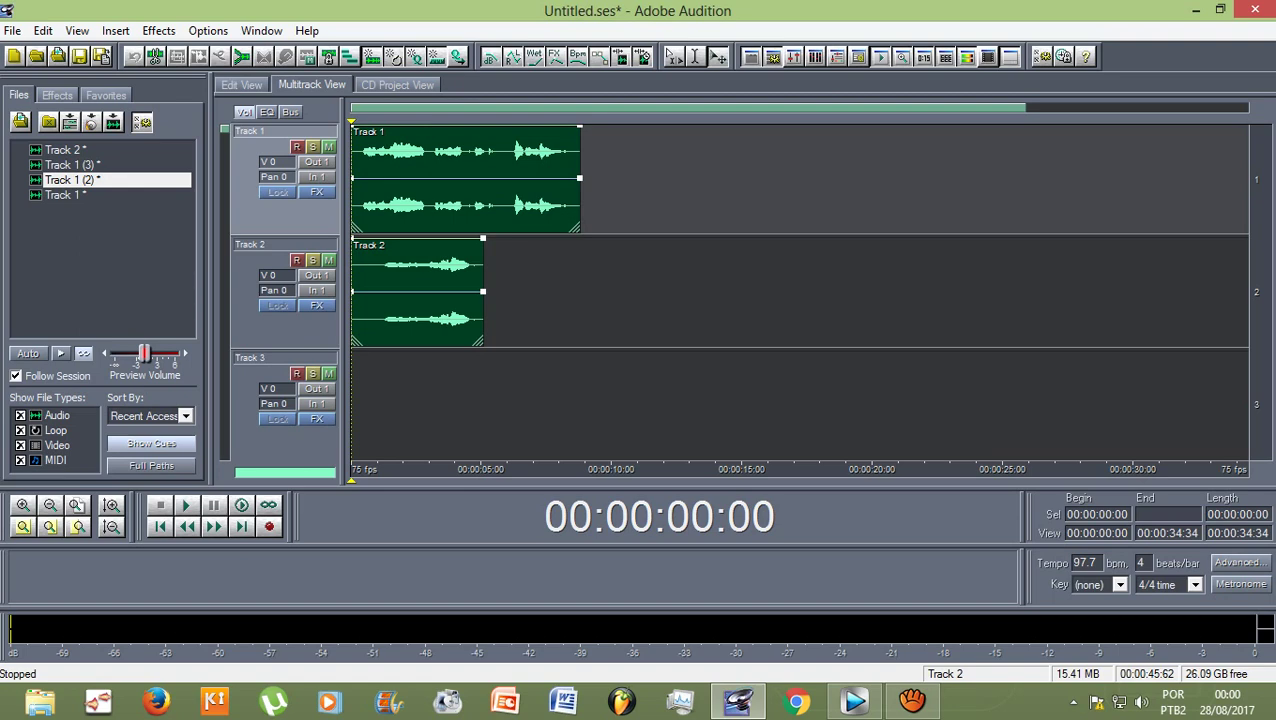
Go through the four recorded files one by one in the file list.
{"action": "left_click", "coordinate": [66, 150]}
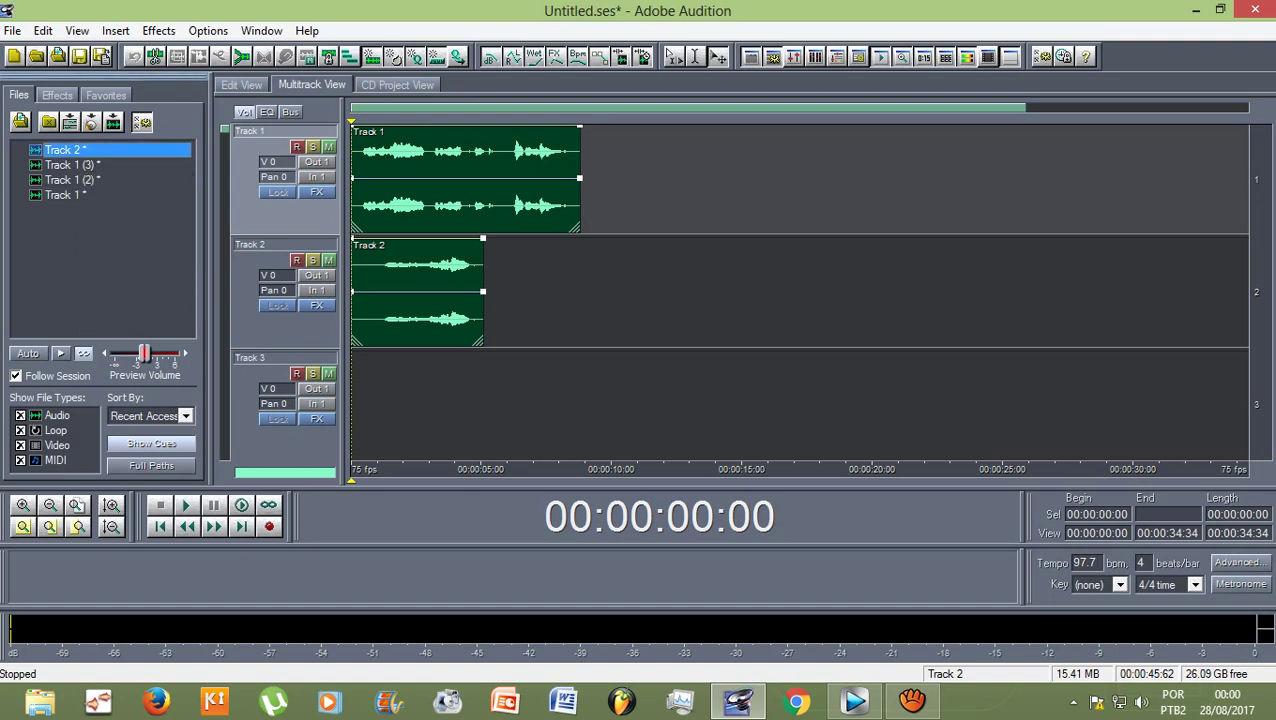
{"action": "left_click", "coordinate": [72, 165]}
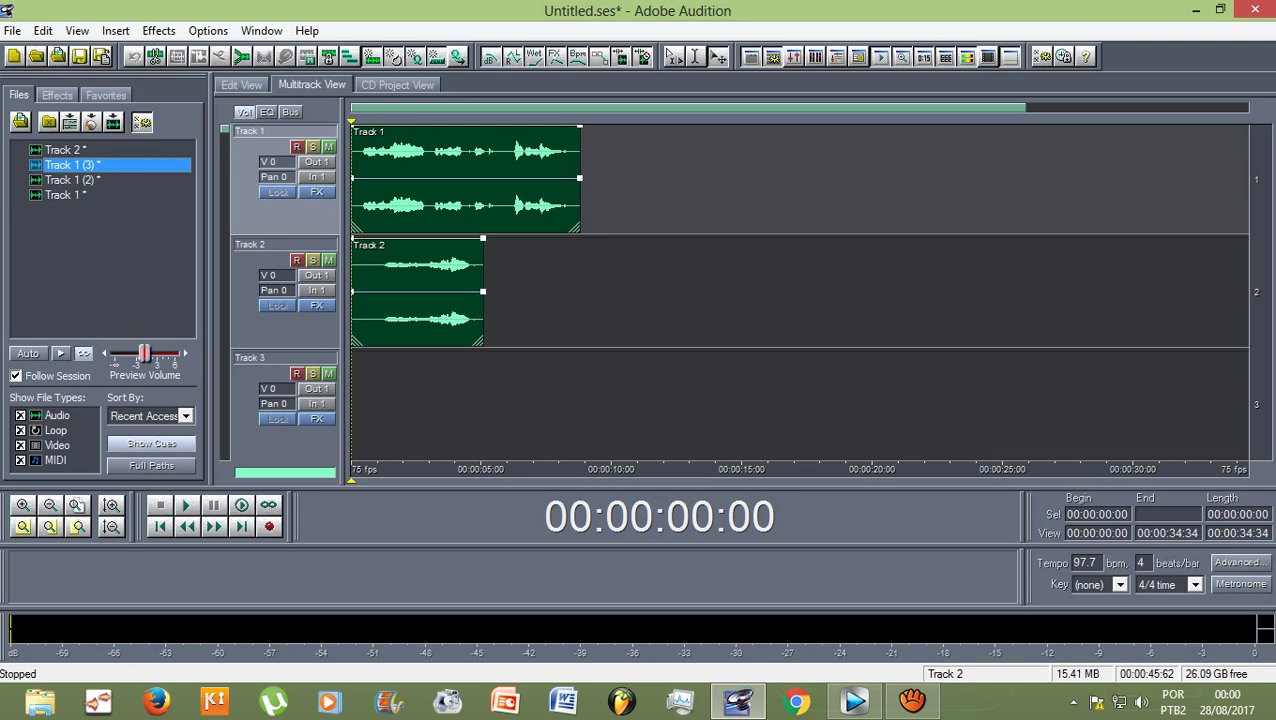
{"action": "left_click", "coordinate": [72, 180]}
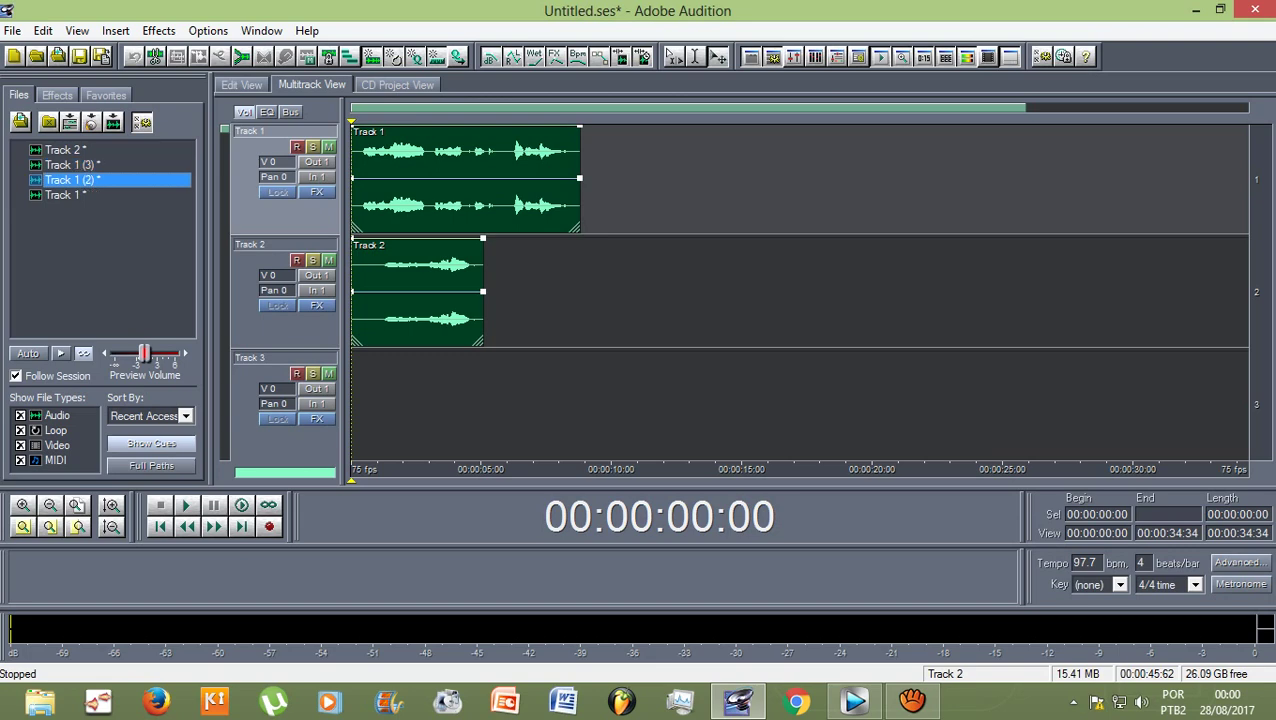
{"action": "left_click", "coordinate": [66, 195]}
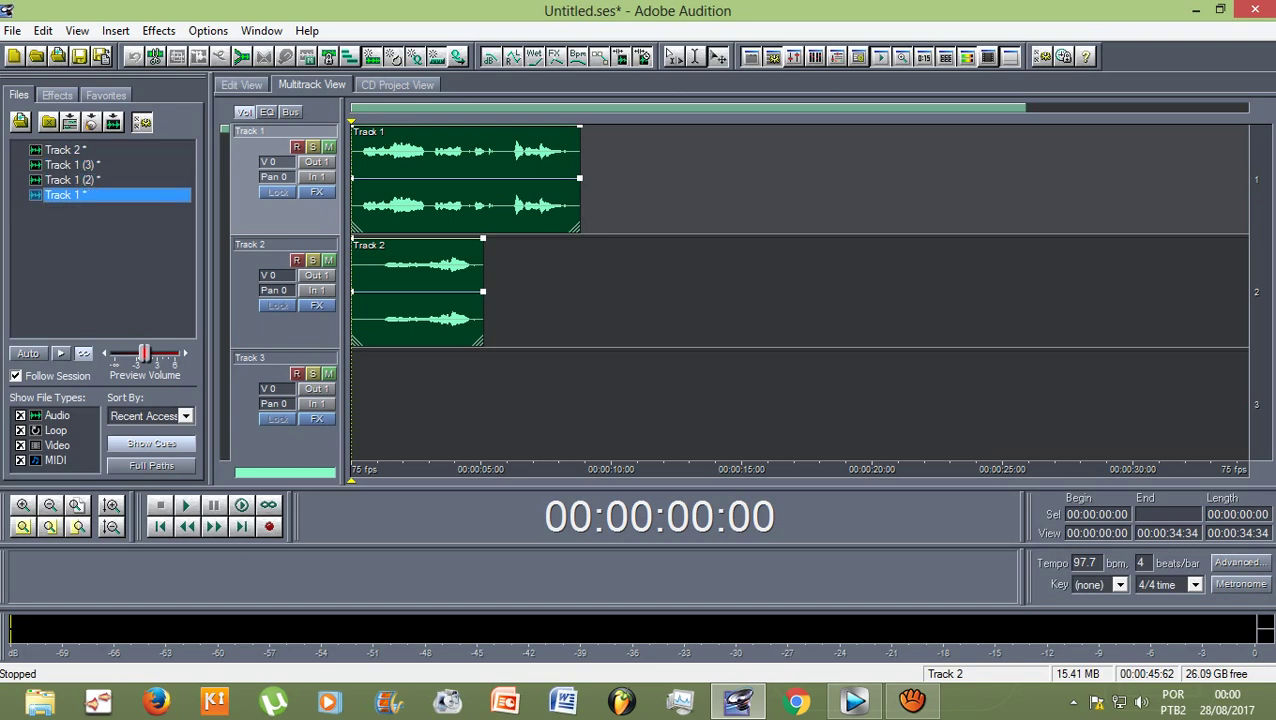
Spread the overlapping clips along the timeline, placing Track 1 (2) and Track 2 at about 6.5 seconds and Track 1 at about 14.6 seconds.
{"action": "left_click_drag", "start_coordinate": [450, 180], "coordinate": [710, 180]}
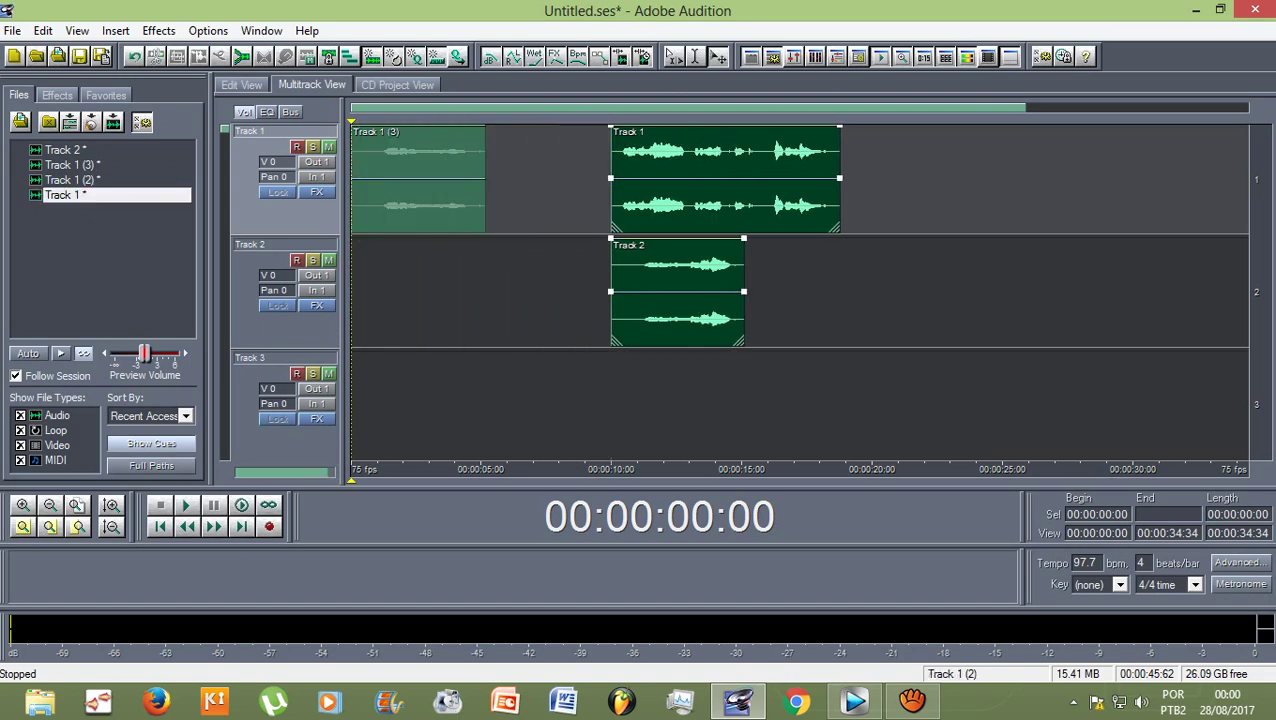
{"action": "left_click_drag", "start_coordinate": [680, 290], "coordinate": [591, 290]}
{"action": "left_click", "coordinate": [770, 295]}
{"action": "left_click_drag", "start_coordinate": [640, 185], "coordinate": [848, 185]}
Match each file in the list with its clip on the timeline by selecting the four files and the four clips in turn.
{"action": "left_click", "coordinate": [66, 150]}
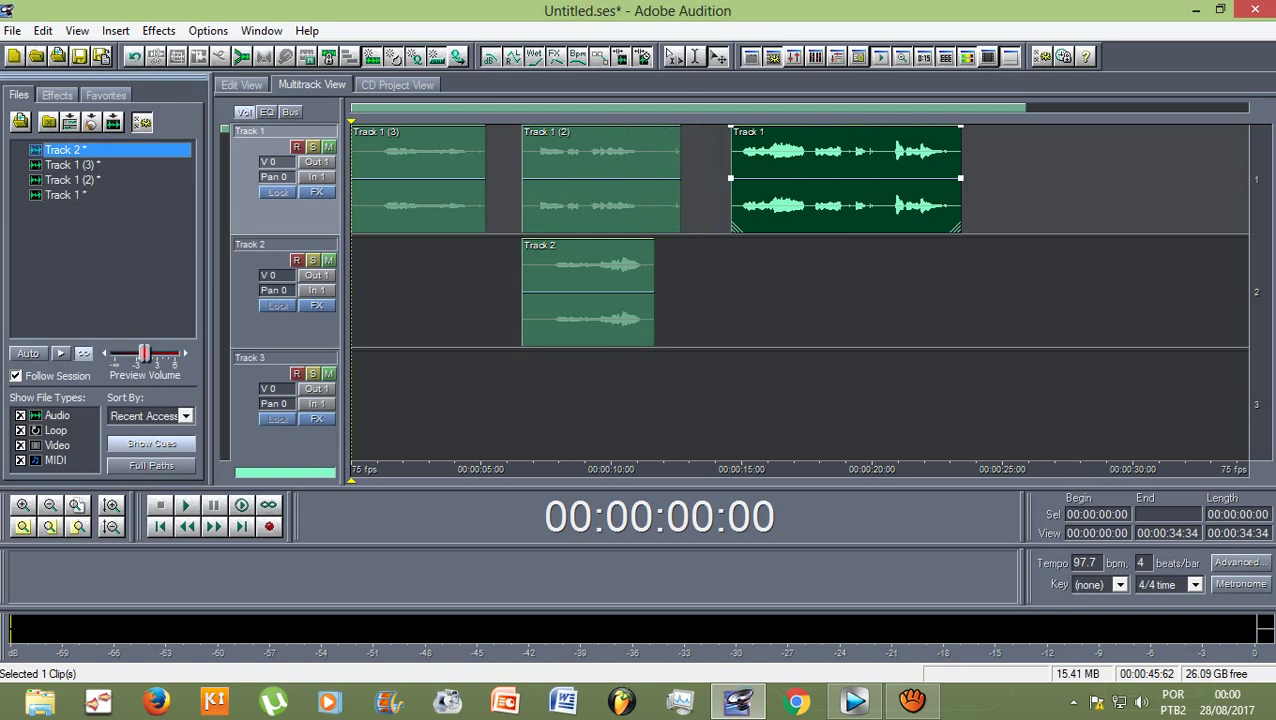
{"action": "left_click", "coordinate": [70, 165]}
{"action": "left_click", "coordinate": [70, 180]}
{"action": "left_click", "coordinate": [66, 195]}
{"action": "left_click", "coordinate": [430, 180]}
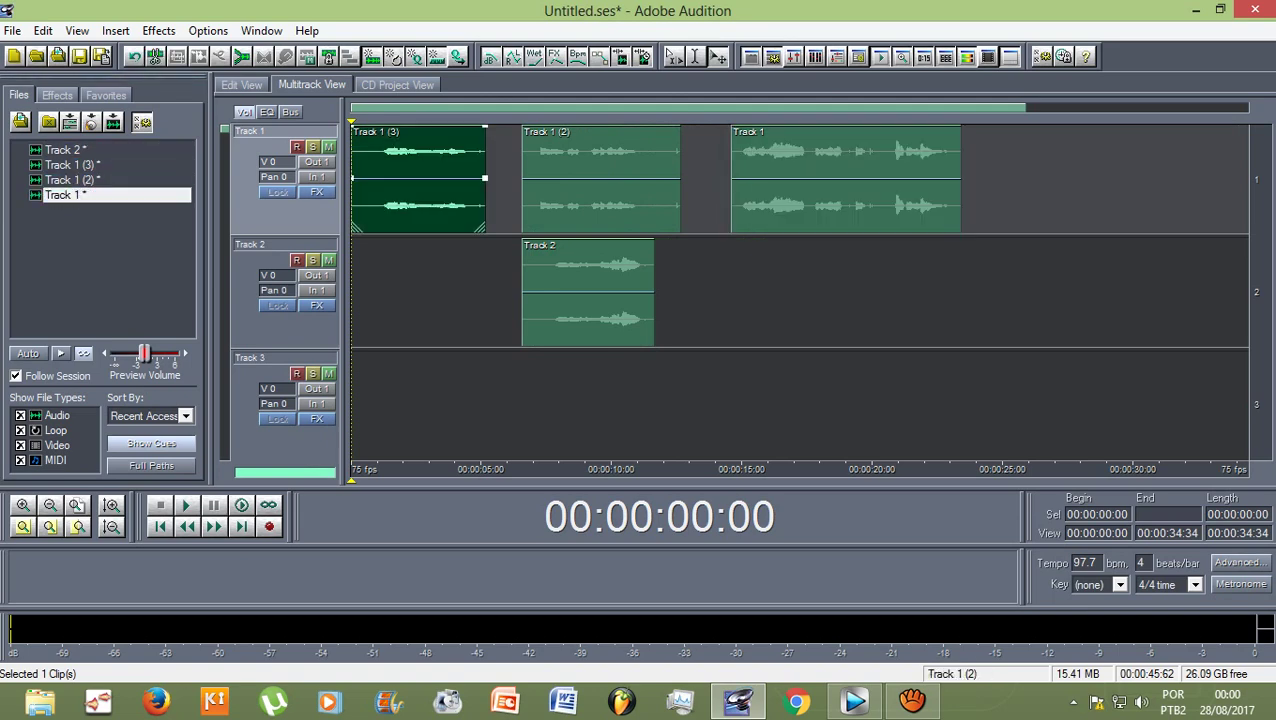
{"action": "left_click", "coordinate": [588, 292]}
{"action": "left_click", "coordinate": [602, 182]}
{"action": "left_click", "coordinate": [830, 182]}
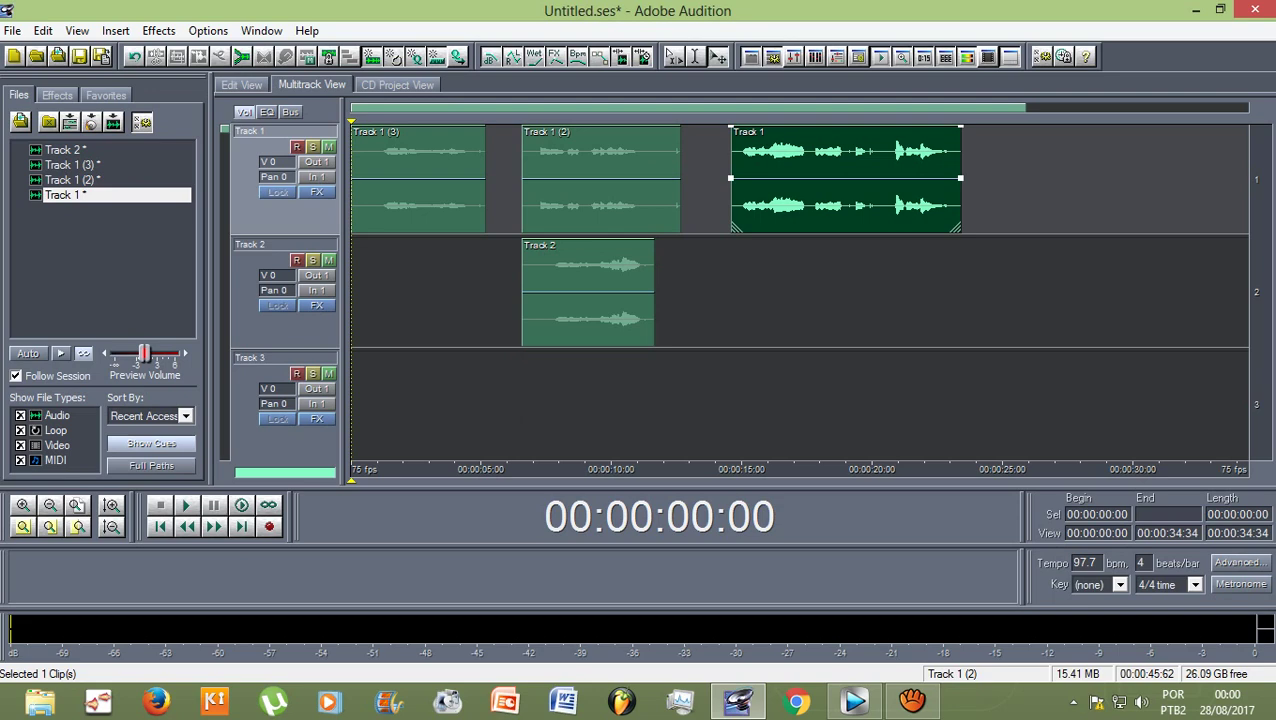
Trim the end of the Track 1 (2) clip to line up with the Track 2 clip, and check its waveform before returning to the multitrack session.
{"action": "left_click", "coordinate": [640, 200]}
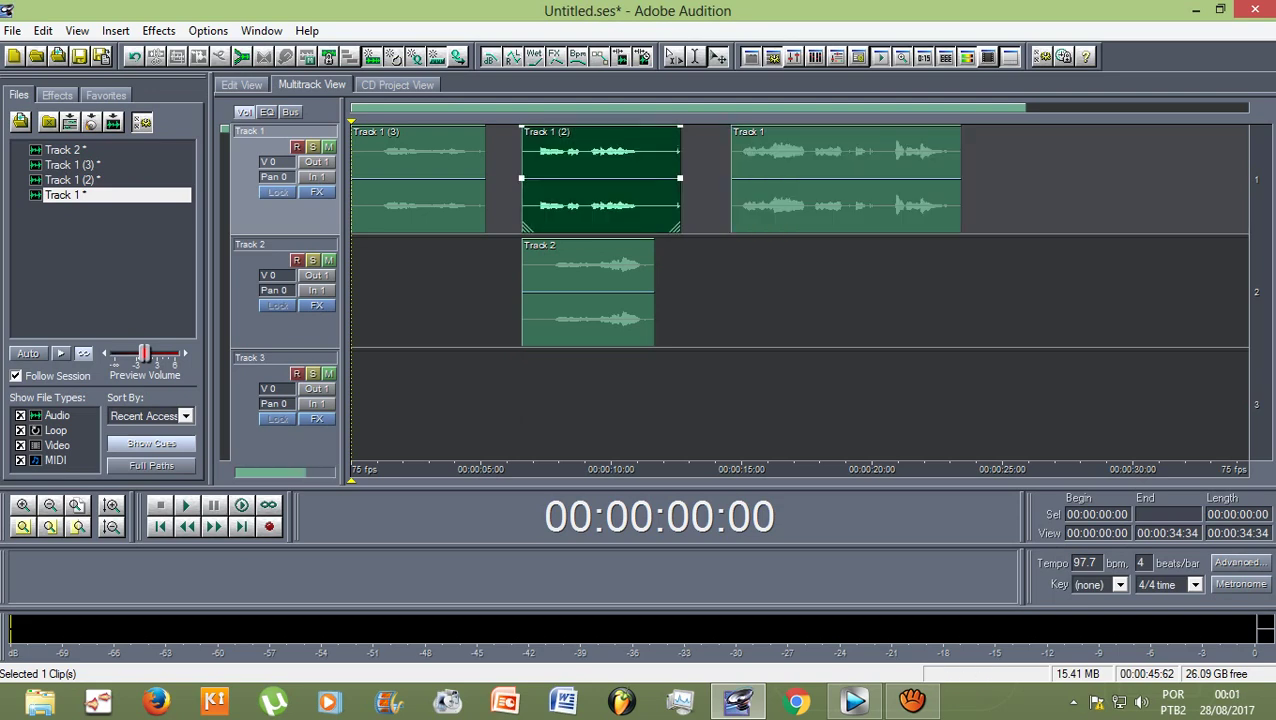
{"action": "left_click_drag", "start_coordinate": [678, 228], "coordinate": [653, 228]}
{"action": "double_click", "coordinate": [590, 195]}
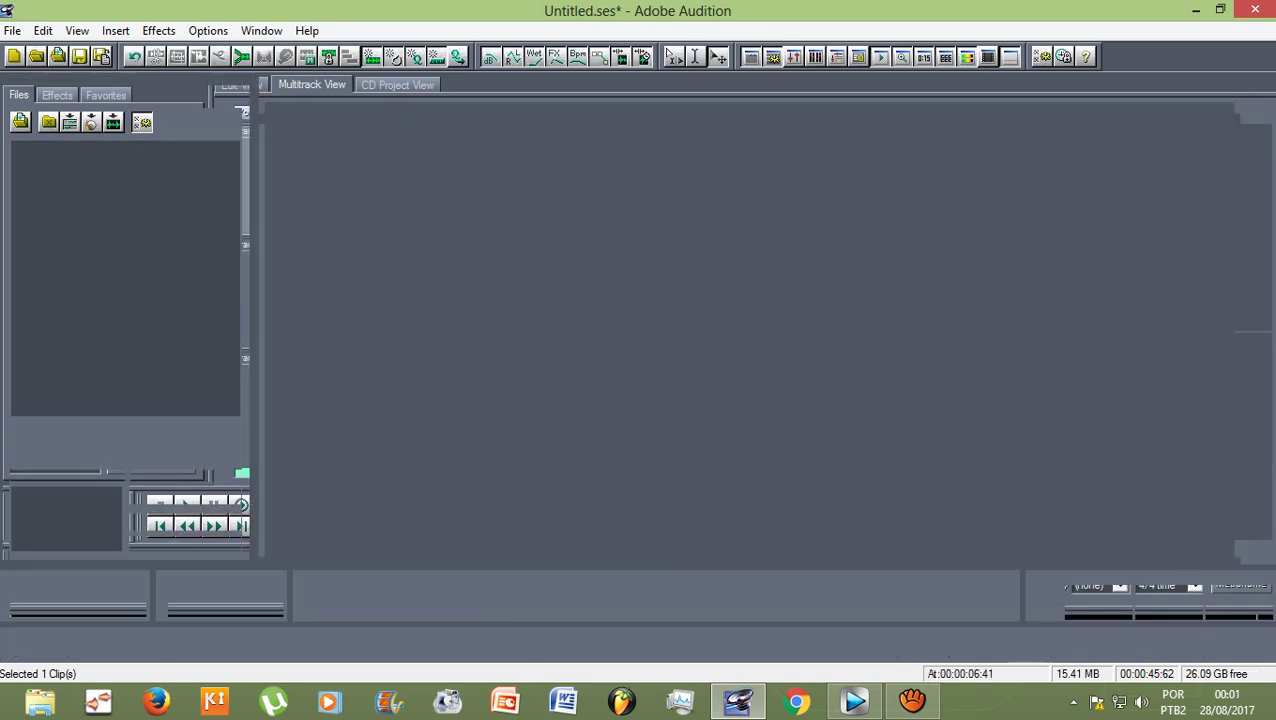
{"action": "left_click", "coordinate": [398, 275]}
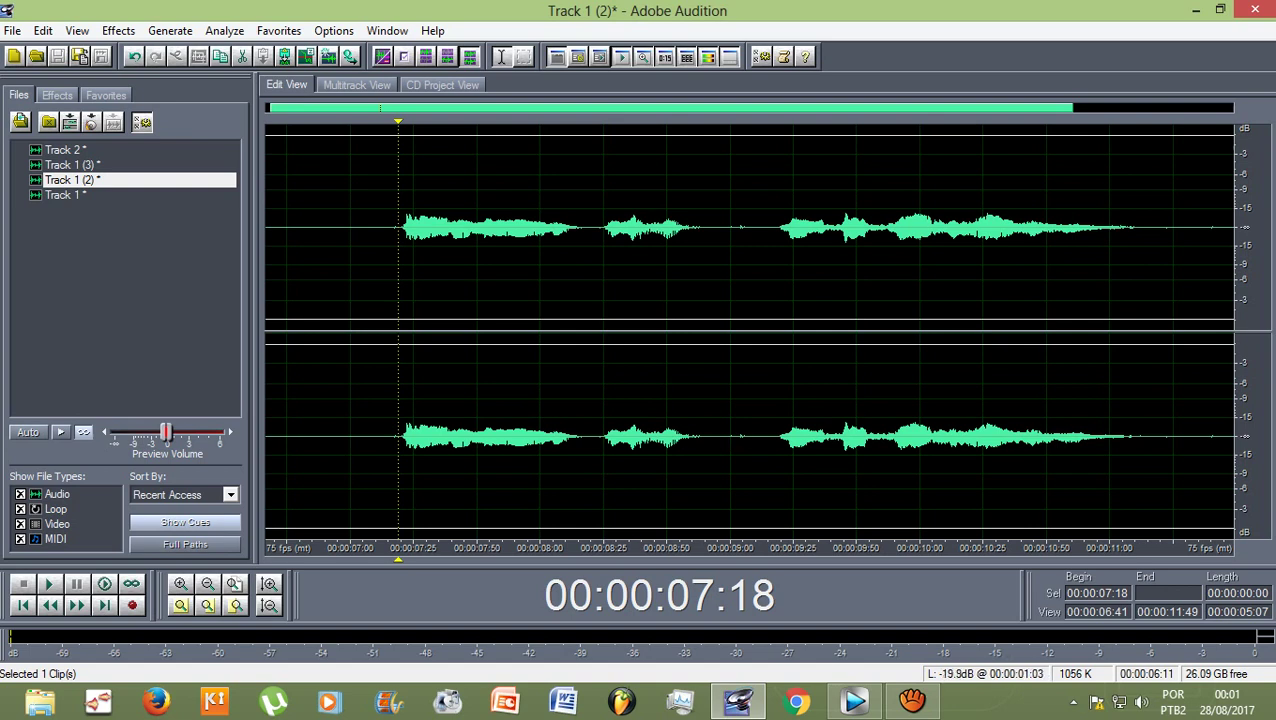
{"action": "left_click", "coordinate": [356, 85]}
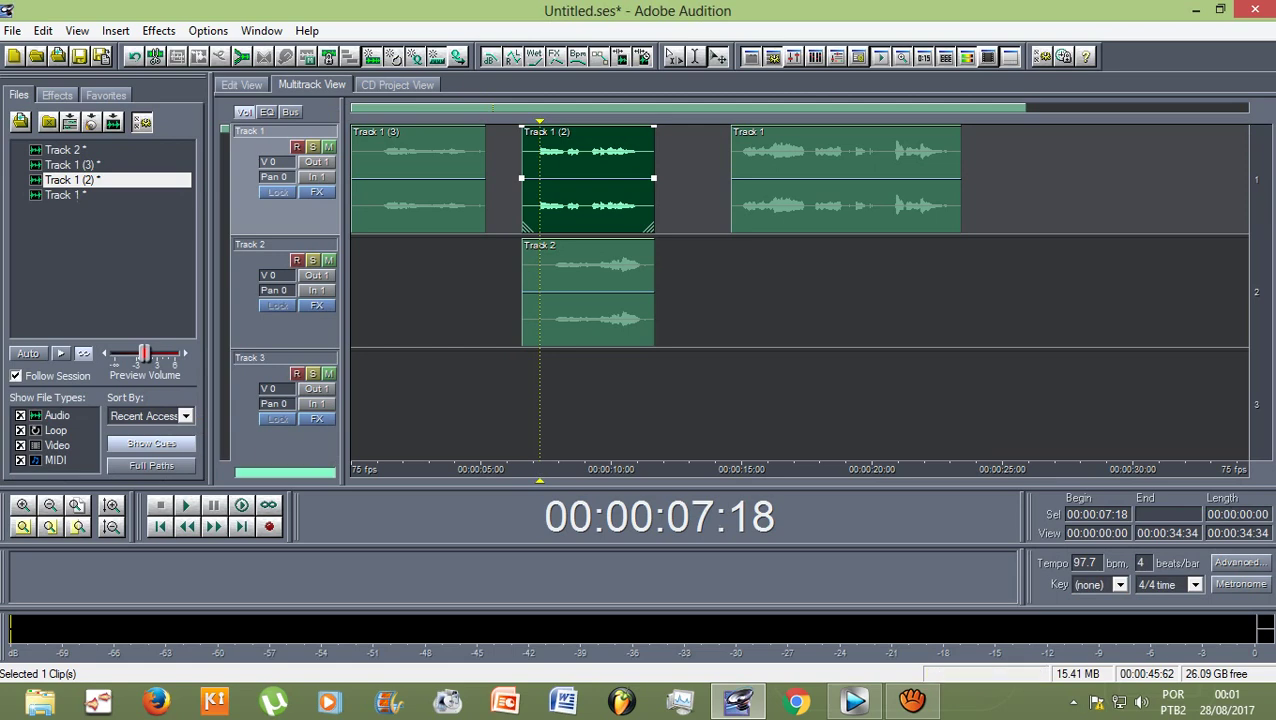
Delete all four clips from Tracks 1 and 2.
{"action": "left_click", "coordinate": [588, 292]}
{"action": "left_click", "coordinate": [588, 180]}
{"action": "key", "text": "Delete"}
{"action": "left_click", "coordinate": [830, 180]}
{"action": "key", "text": "Delete"}
{"action": "left_click", "coordinate": [588, 292]}
{"action": "key", "text": "Delete"}
{"action": "left_click", "coordinate": [420, 180]}
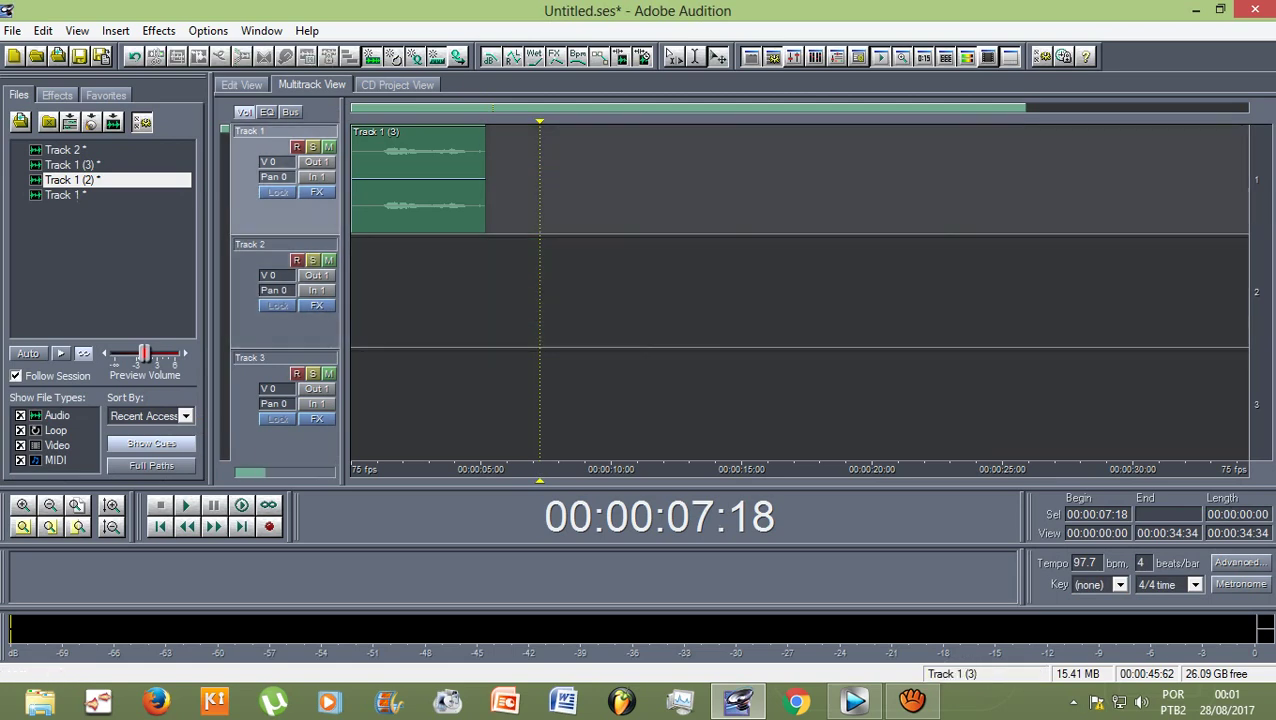
{"action": "key", "text": "Delete"}
Close all four recorded files without saving any of them.
{"action": "left_click_drag", "start_coordinate": [130, 217], "coordinate": [90, 148]}
{"action": "right_click", "coordinate": [82, 152]}
{"action": "left_click", "coordinate": [138, 165]}
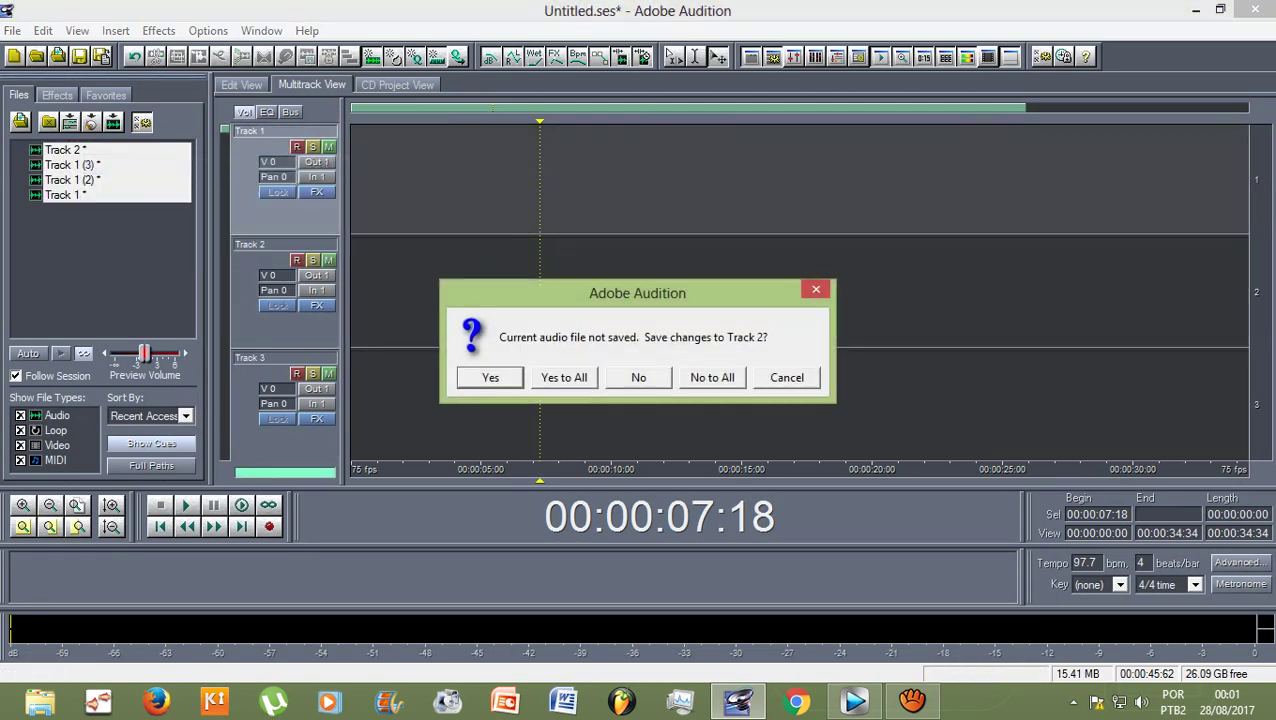
{"action": "left_click", "coordinate": [712, 377]}
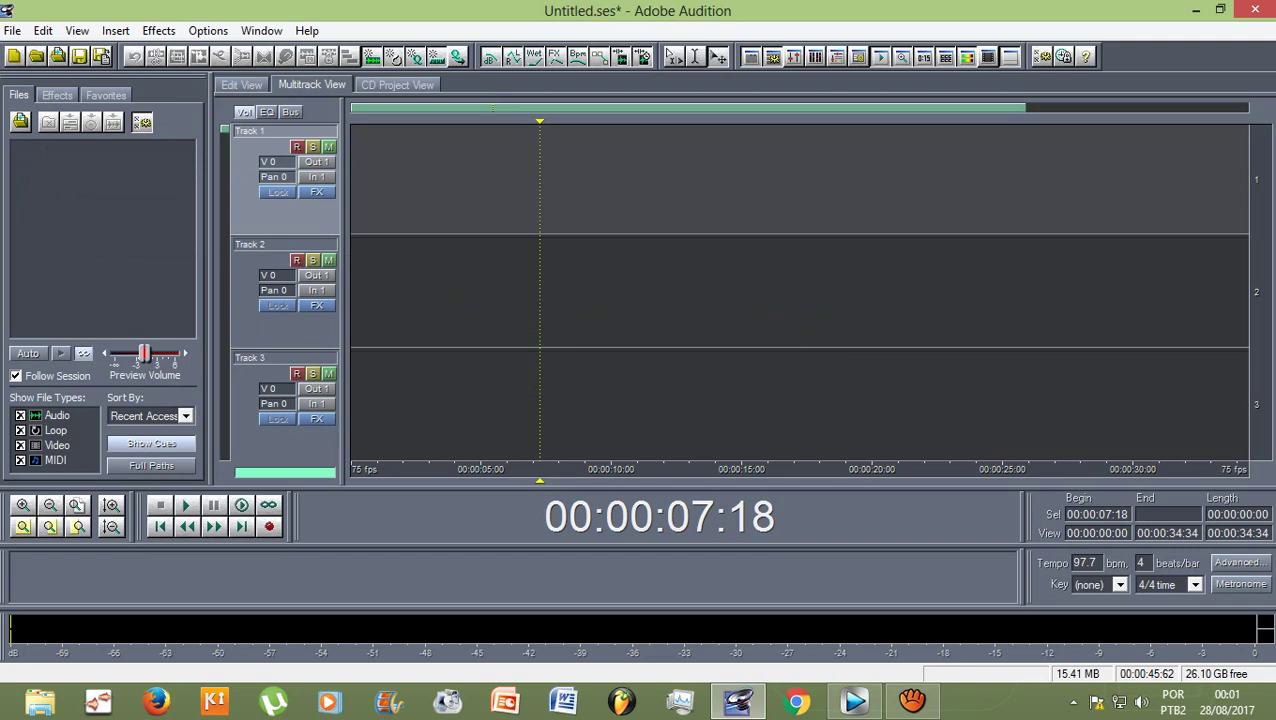
Return the cursor to the session's start, arm Track 1 and record a new take of about 5.5 seconds.
{"action": "left_click", "coordinate": [160, 527]}
{"action": "left_click", "coordinate": [297, 147]}
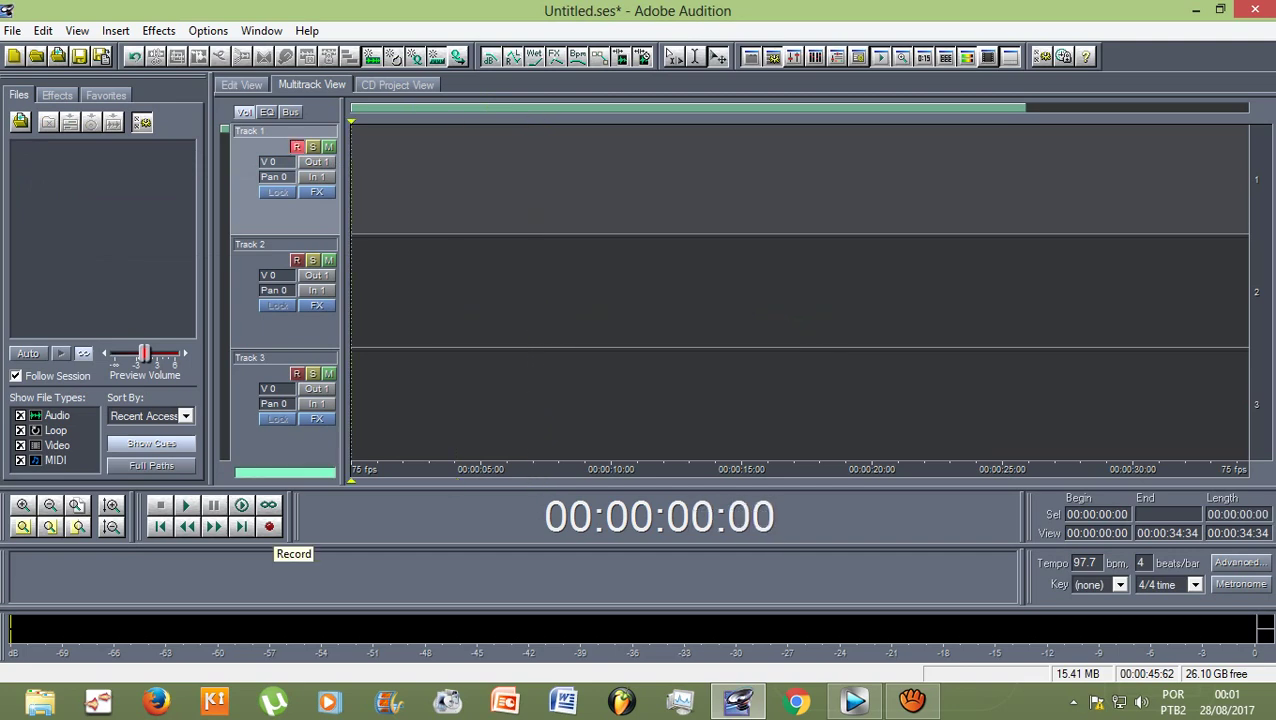
{"action": "left_click", "coordinate": [268, 527]}
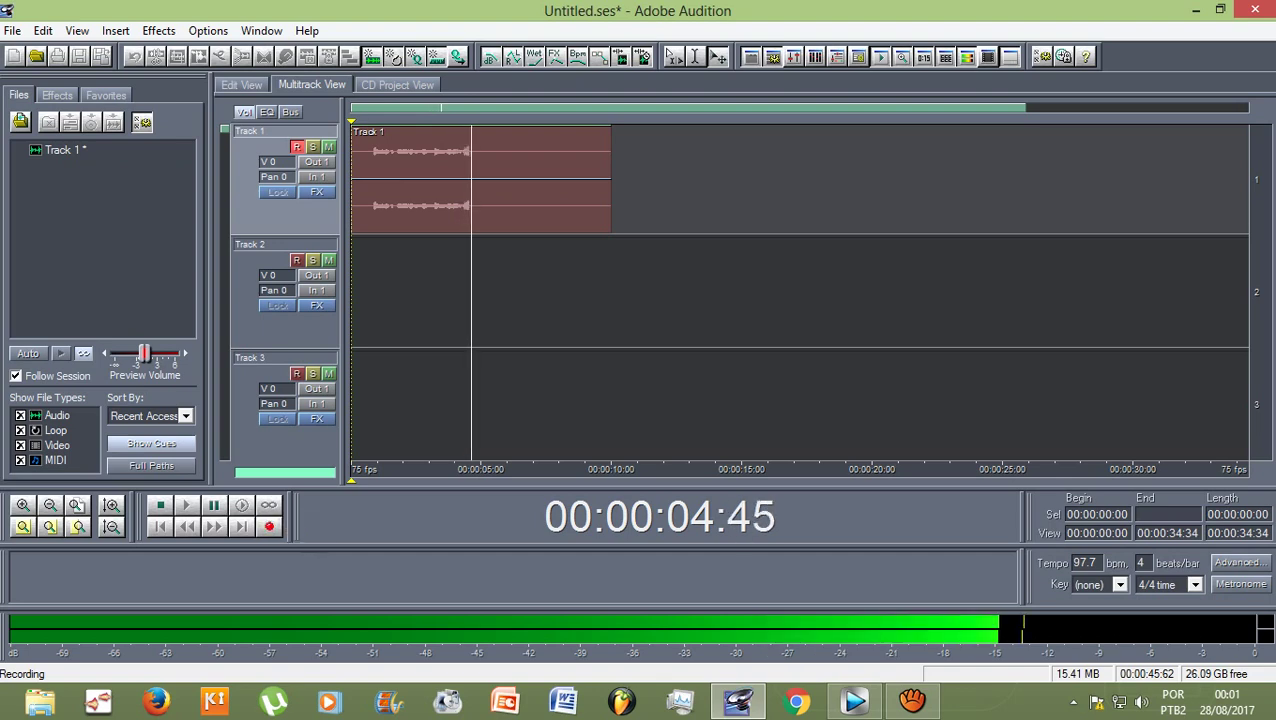
{"action": "key", "text": "space"}
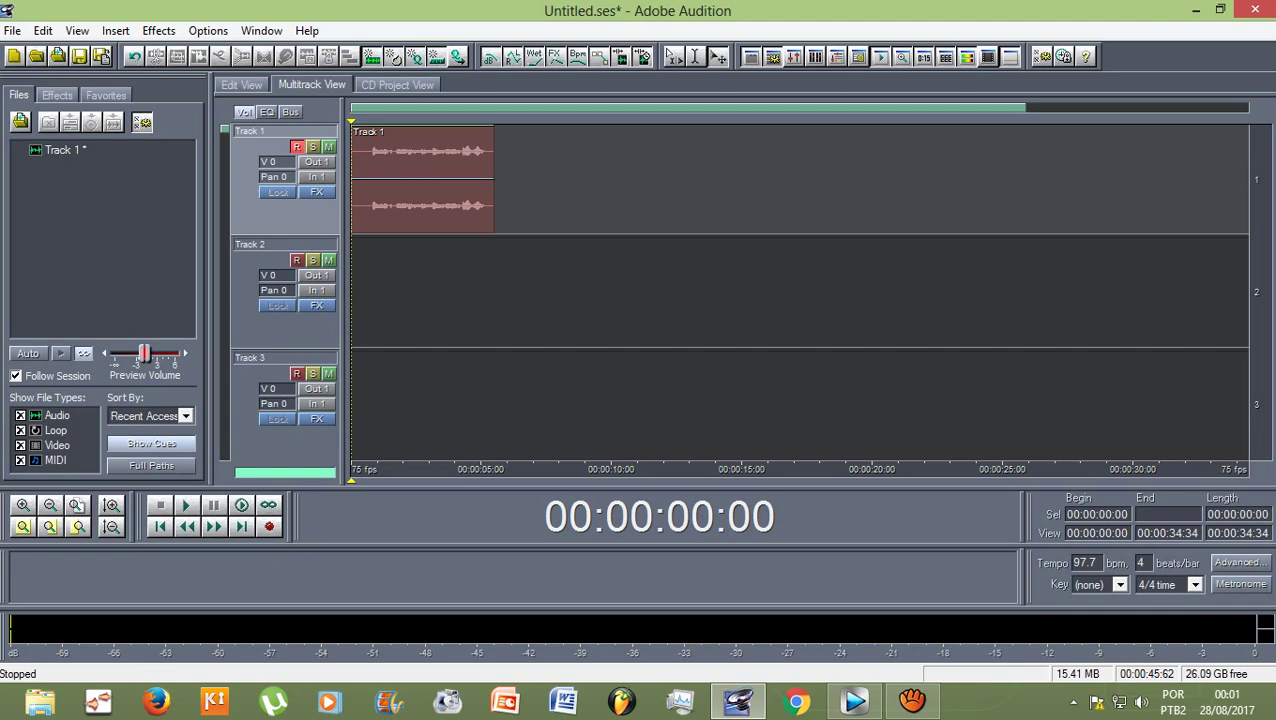
Record a shorter pass over the beginning of the Track 1 clip and play the result.
{"action": "left_click", "coordinate": [268, 526]}
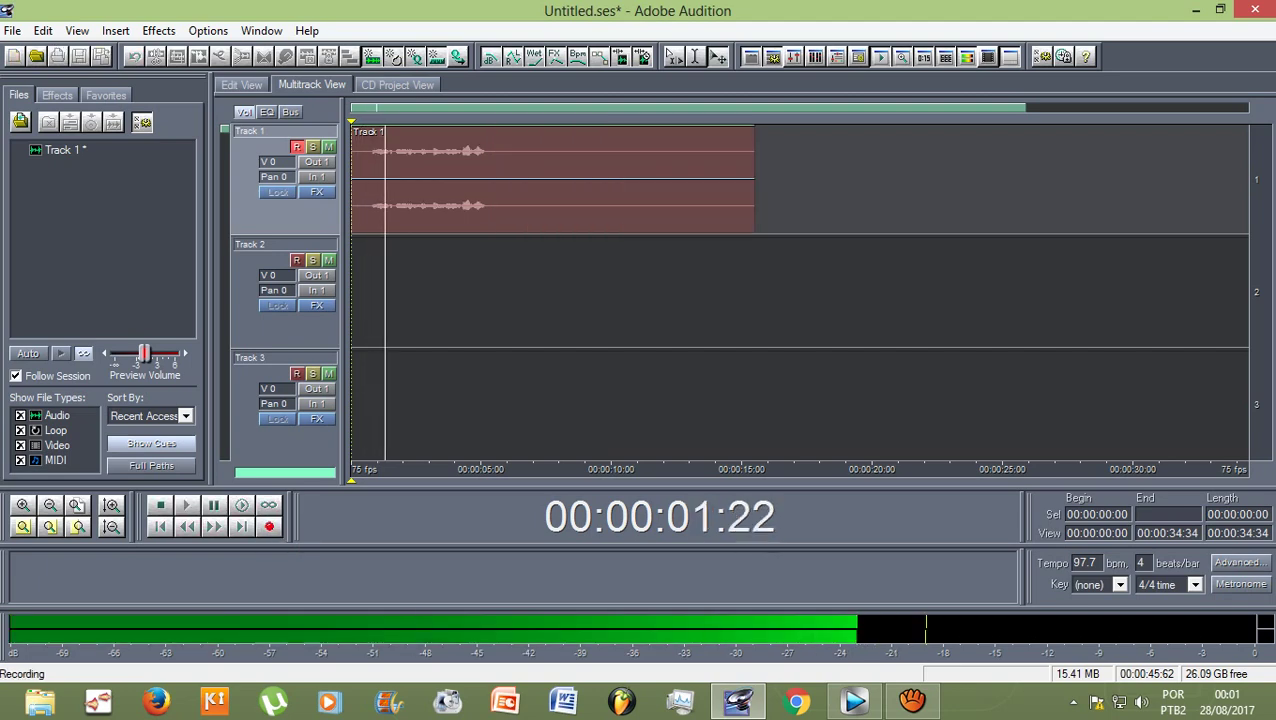
{"action": "key", "text": "space"}
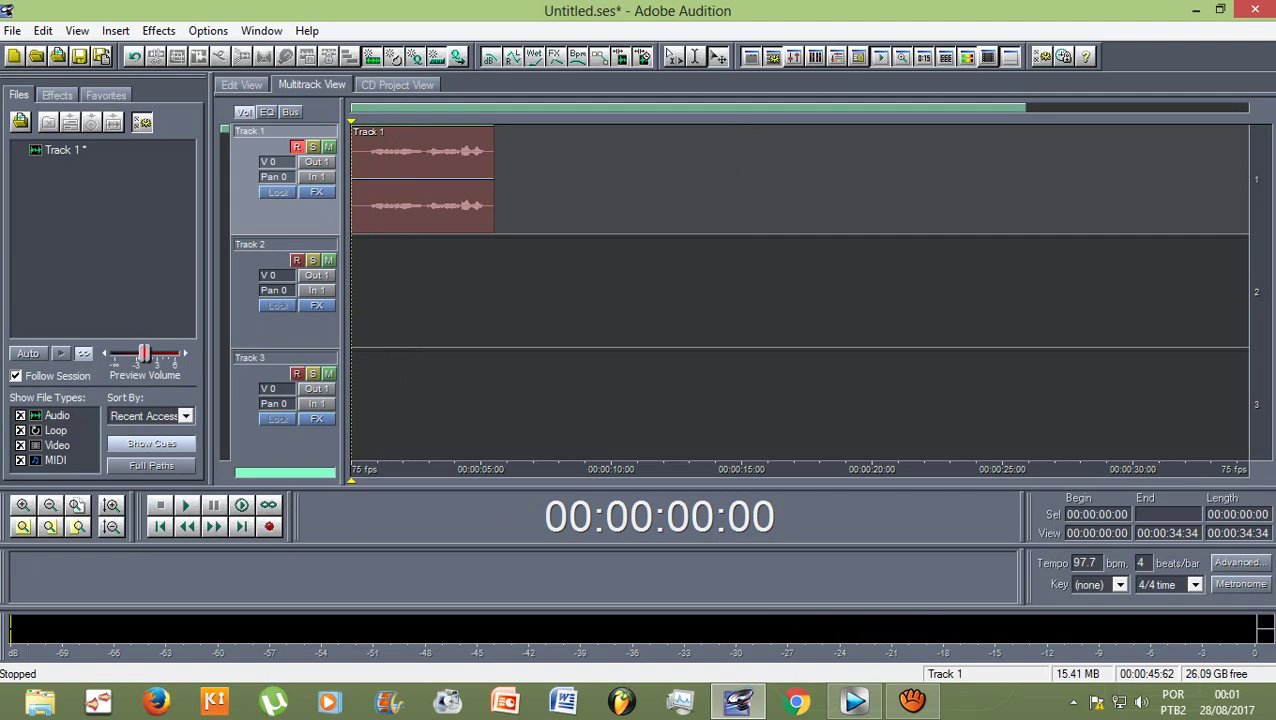
{"action": "key", "text": "space"}
Open the Track 1 clip's waveform, highlight the voice from 0:54 to 5:17, clear the selection and return to the multitrack session.
{"action": "double_click", "coordinate": [410, 180]}
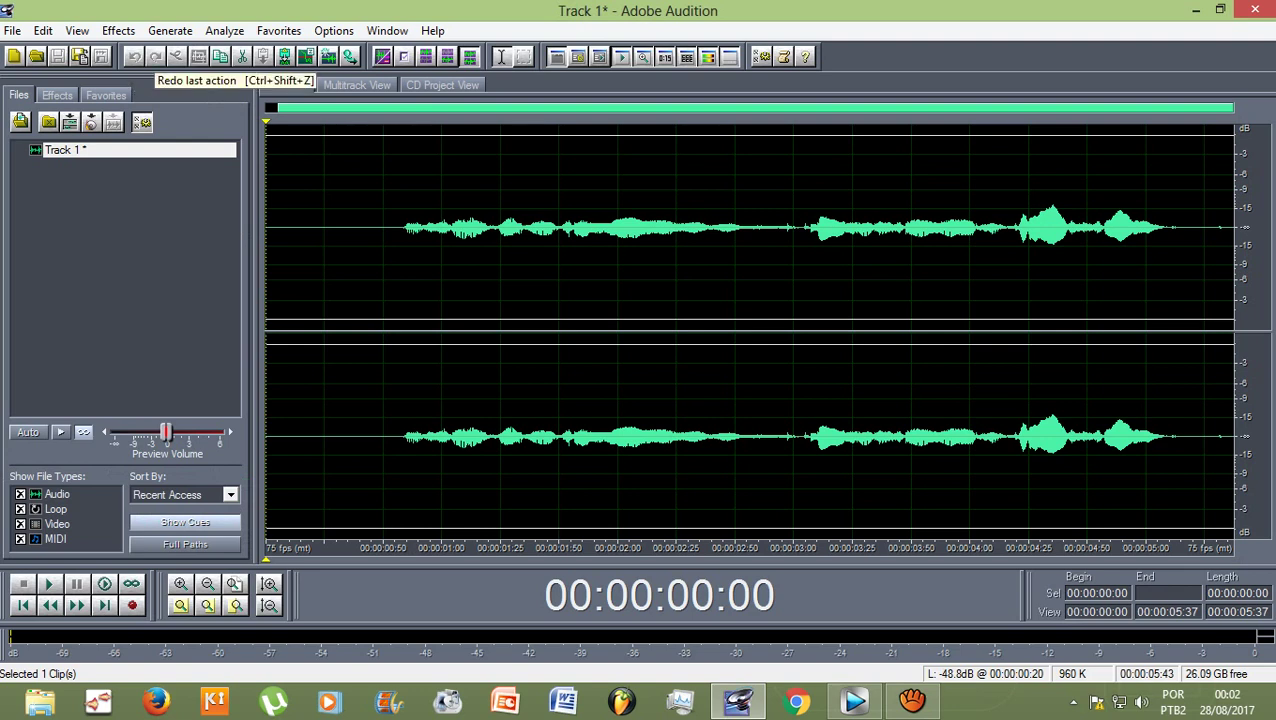
{"action": "left_click_drag", "start_coordinate": [394, 300], "coordinate": [1186, 300]}
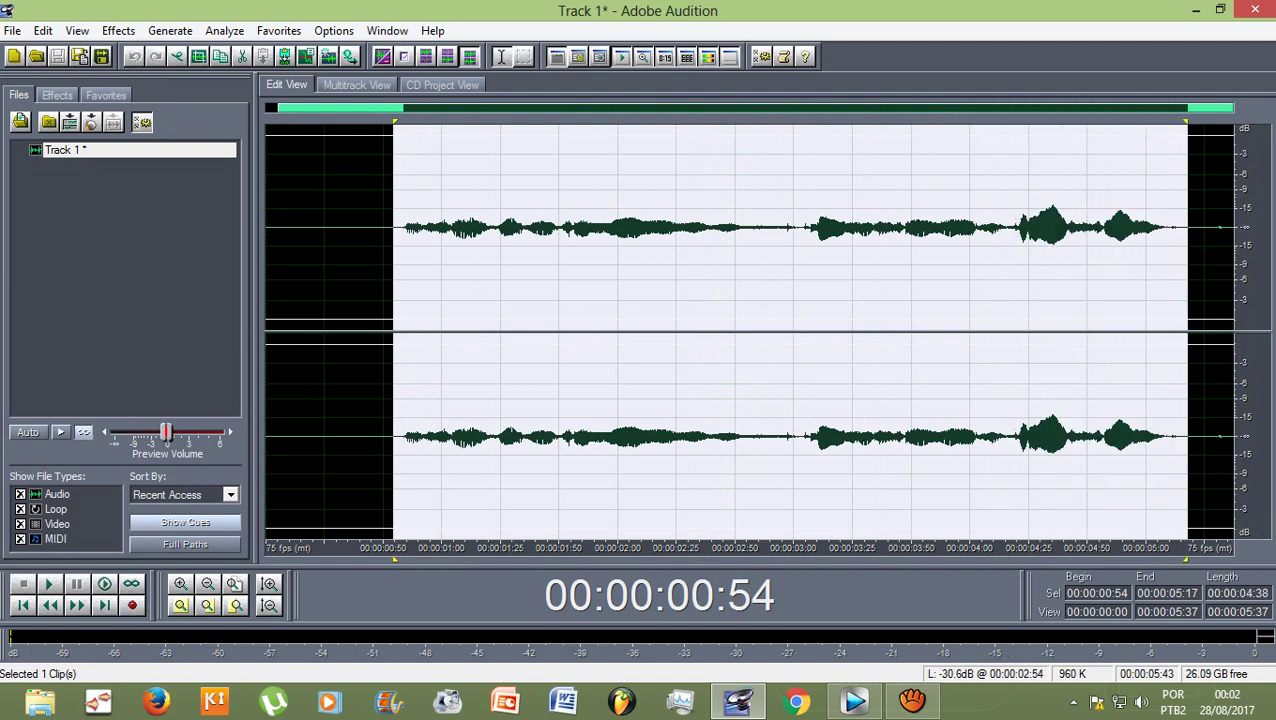
{"action": "left_click", "coordinate": [481, 265]}
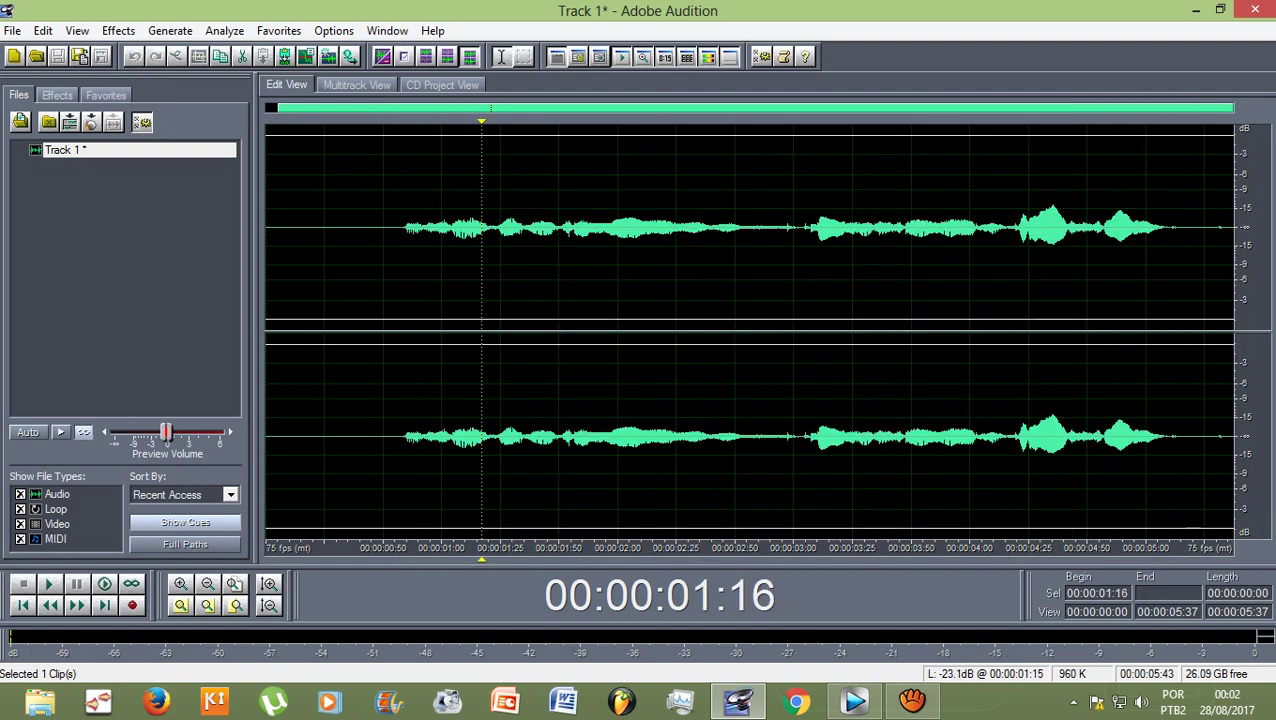
{"action": "left_click", "coordinate": [357, 84]}
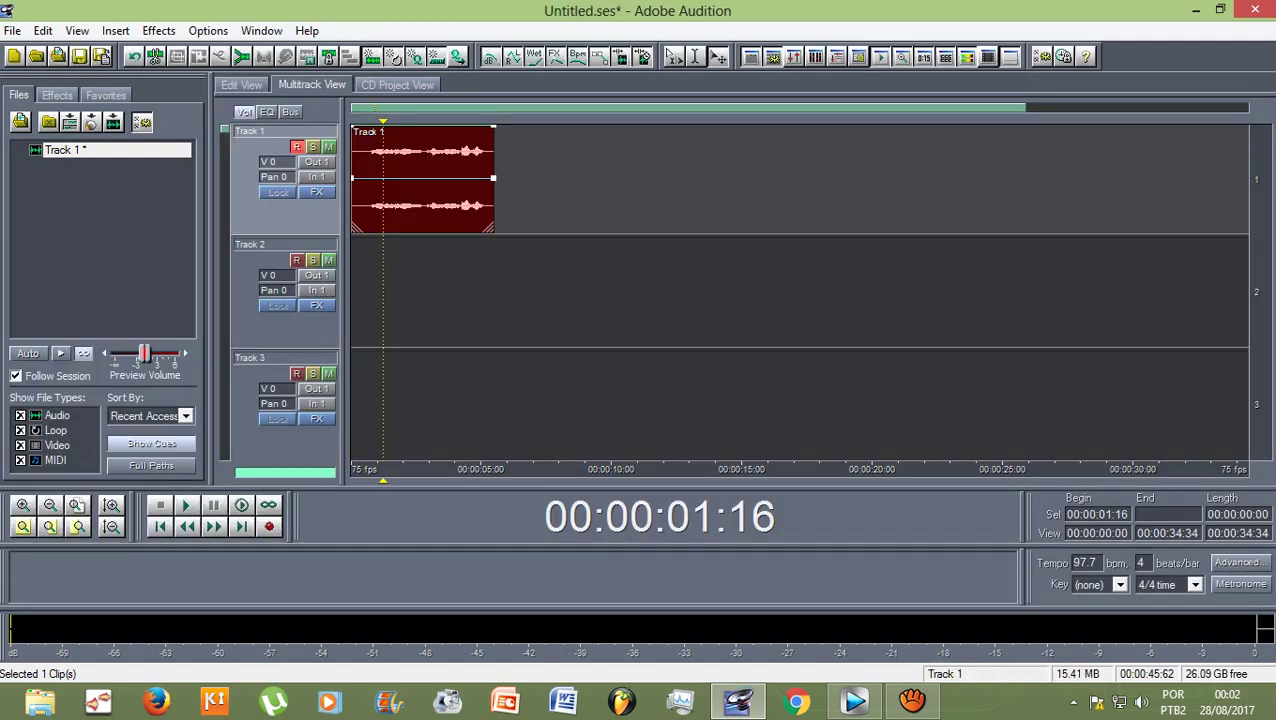
Delete the clip on Track 1 and record a new take of about 5 seconds from the session's start.
{"action": "key", "text": "Home"}
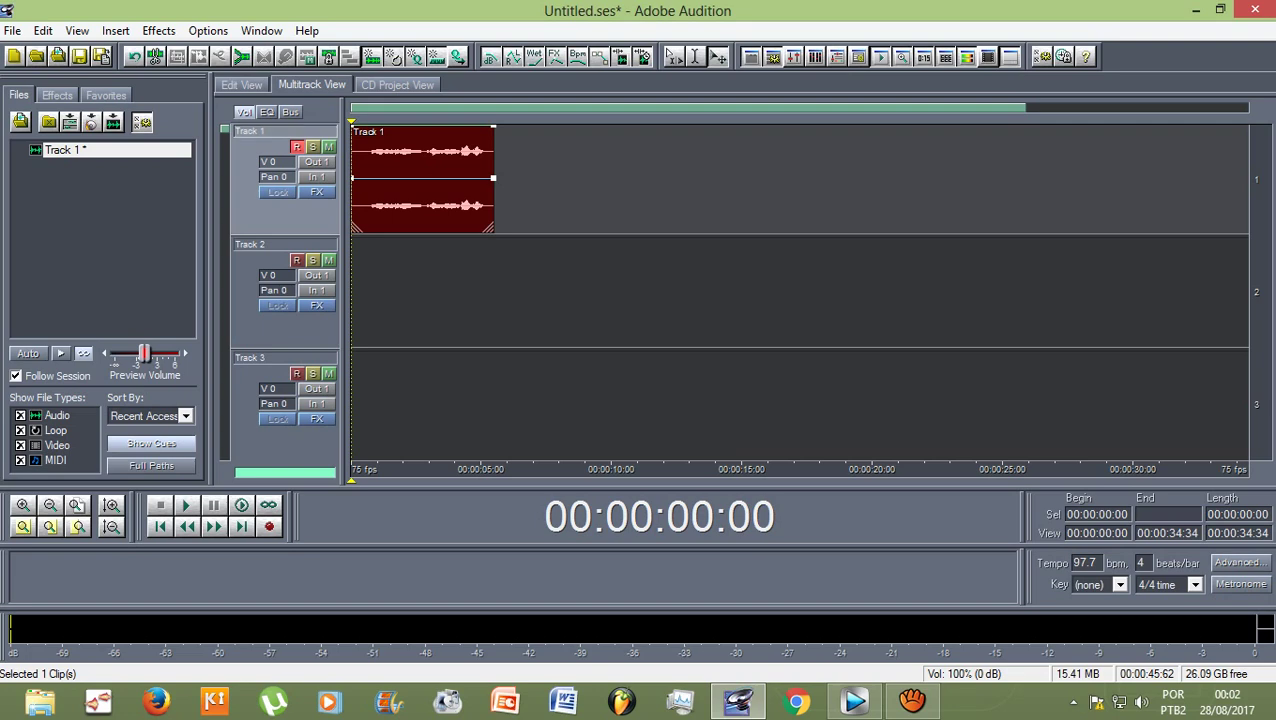
{"action": "key", "text": "Delete"}
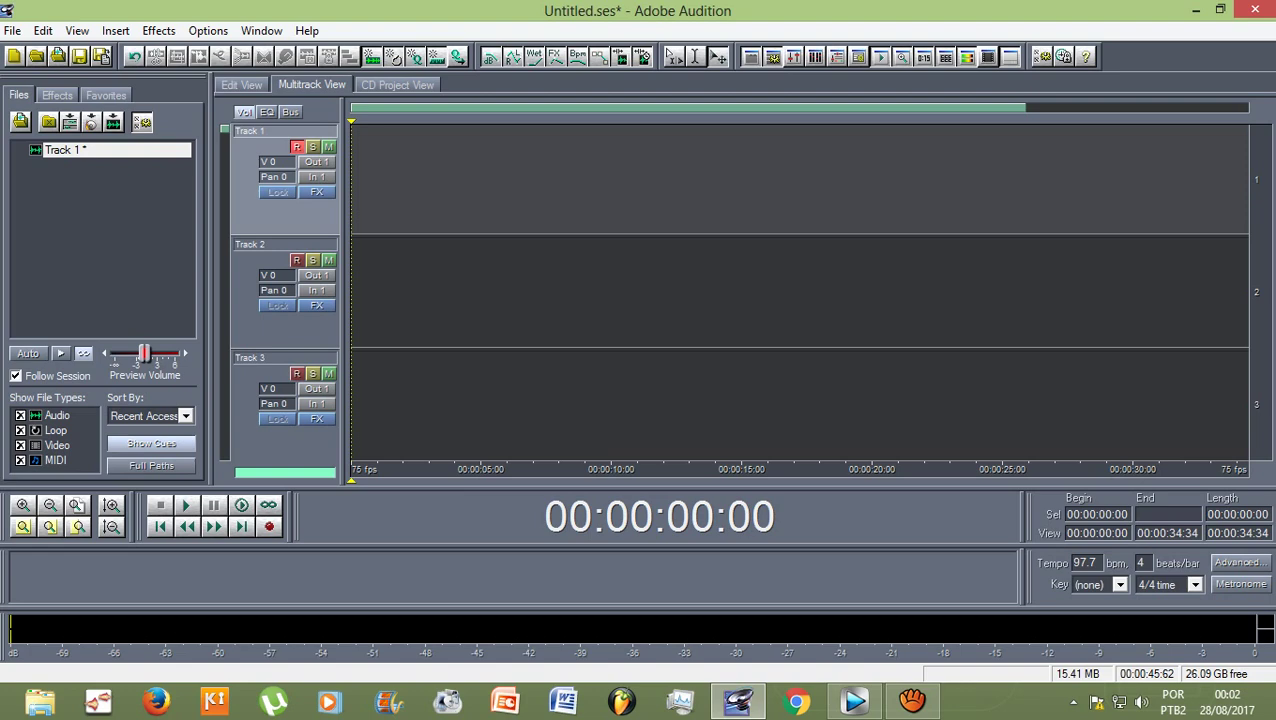
{"action": "left_click", "coordinate": [268, 526]}
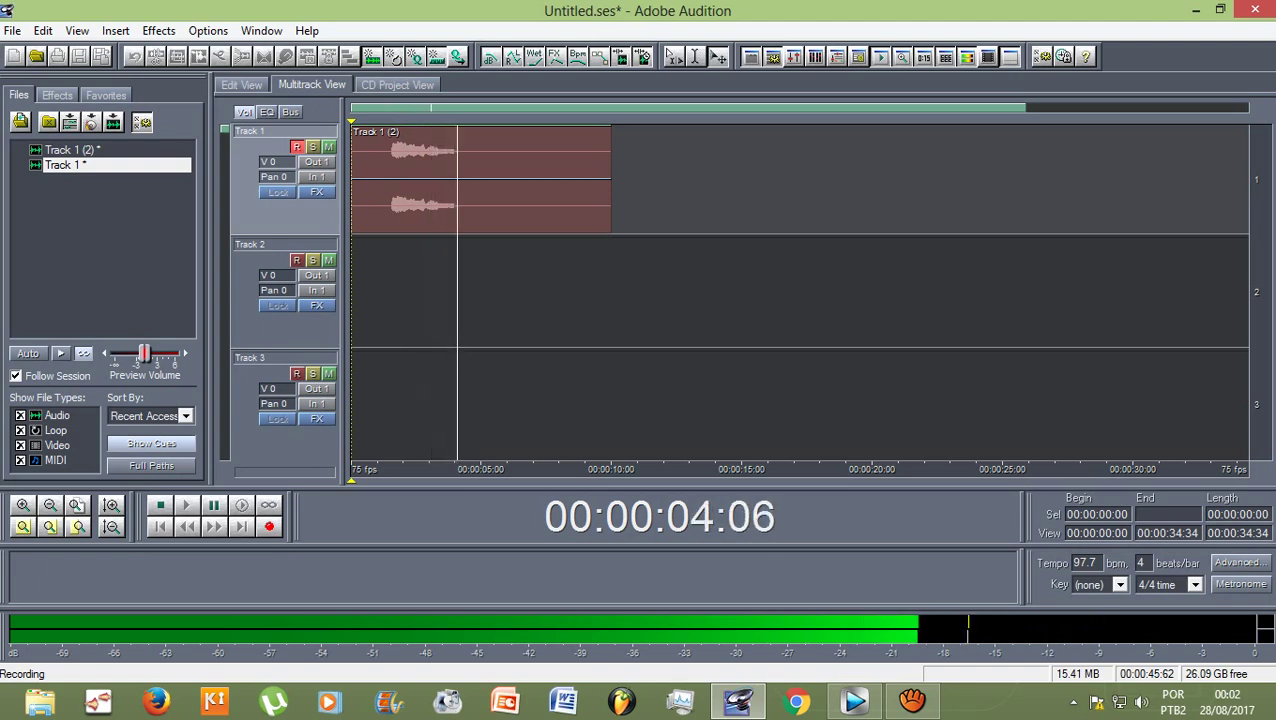
{"action": "key", "text": "space"}
Arm Track 2 in place of Track 1 and record a take of nearly 5 seconds from 00:00:01:00.
{"action": "left_click_drag", "start_coordinate": [351, 121], "coordinate": [377, 121]}
{"action": "left_click", "coordinate": [297, 260]}
{"action": "left_click", "coordinate": [297, 147]}
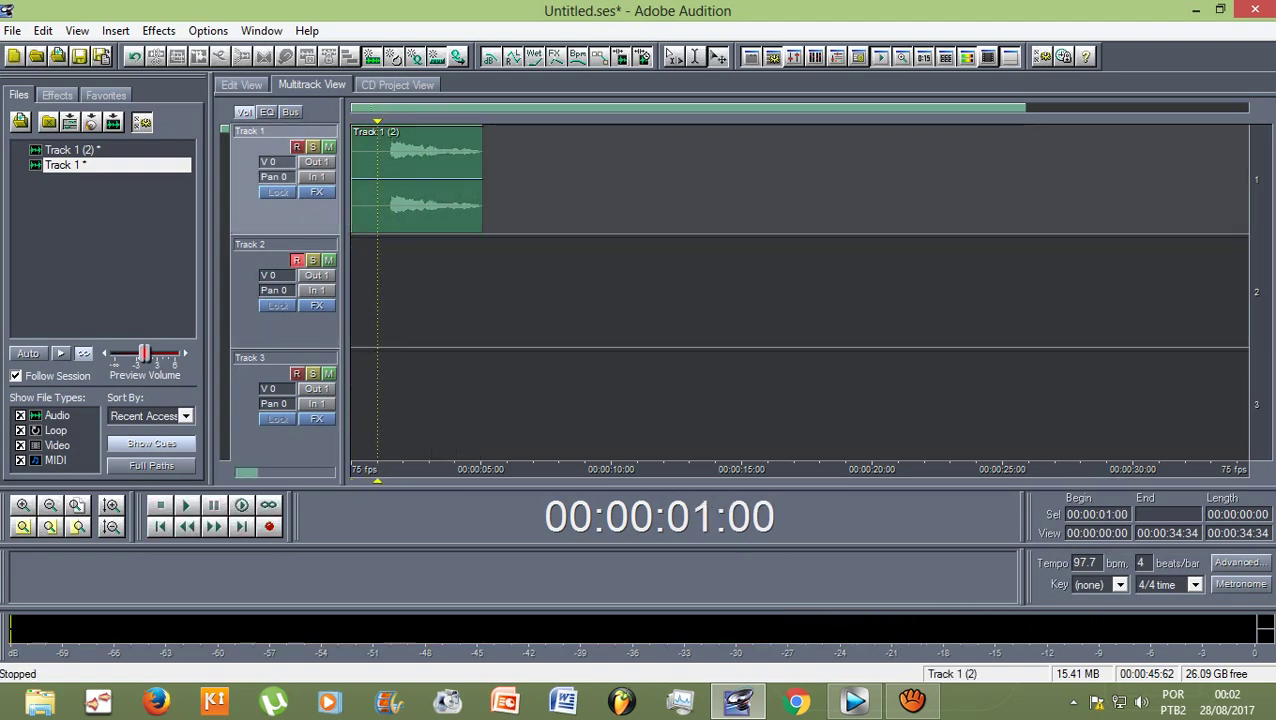
{"action": "key", "text": "ctrl+space"}
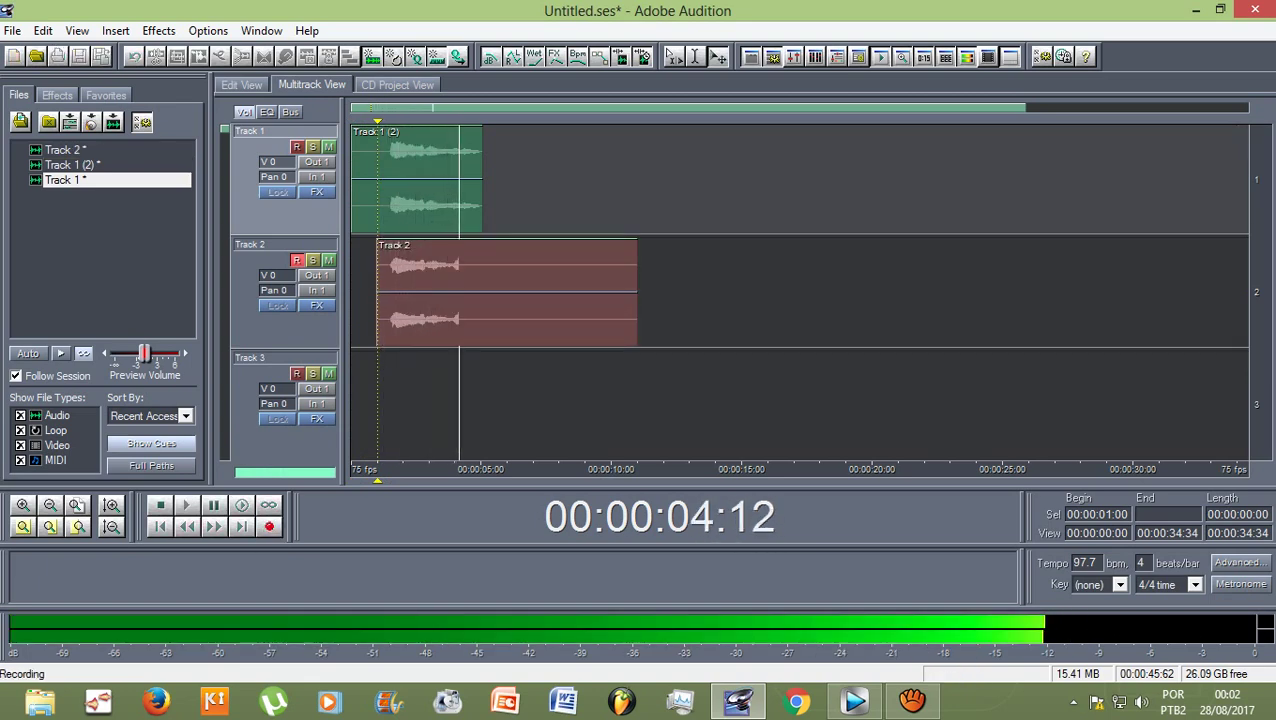
{"action": "key", "text": "space"}
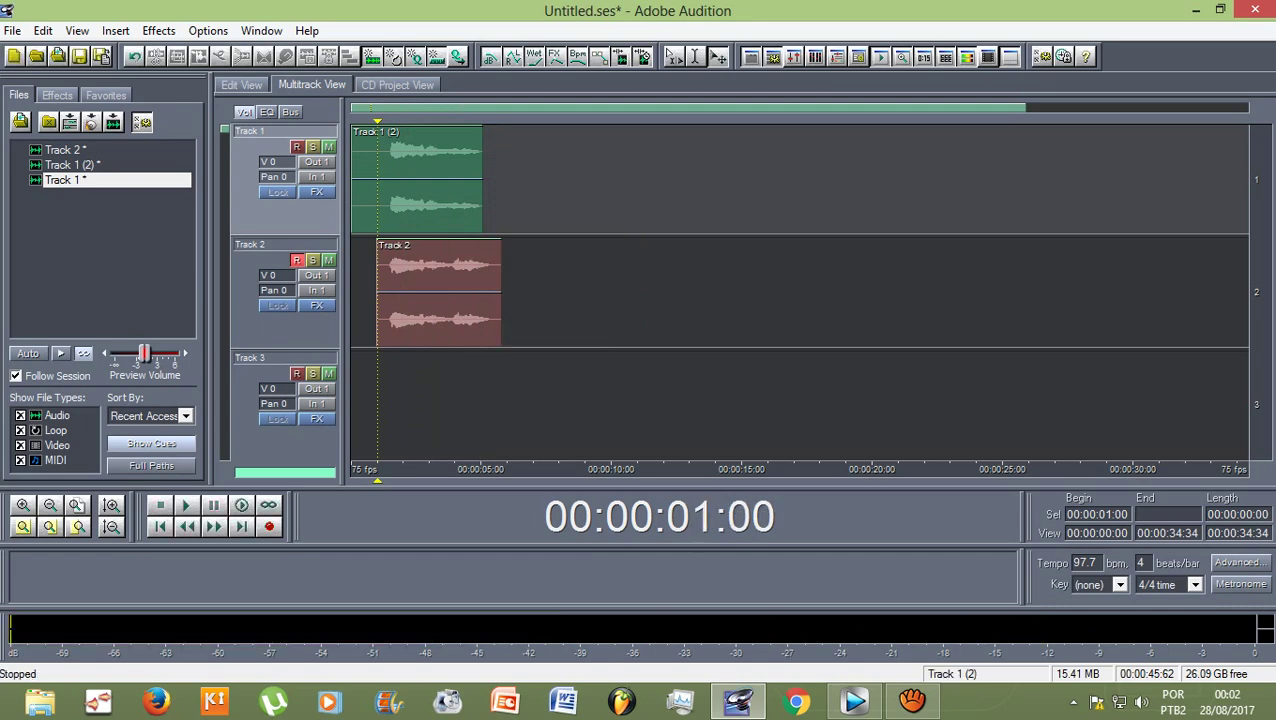
Set the cursor to 00:00:03:31, arm Track 3 instead of Track 2 and trim the Track 2 clip's start to about 00:00:03:53.
{"action": "left_click_drag", "start_coordinate": [377, 122], "coordinate": [440, 122]}
{"action": "left_click", "coordinate": [297, 373]}
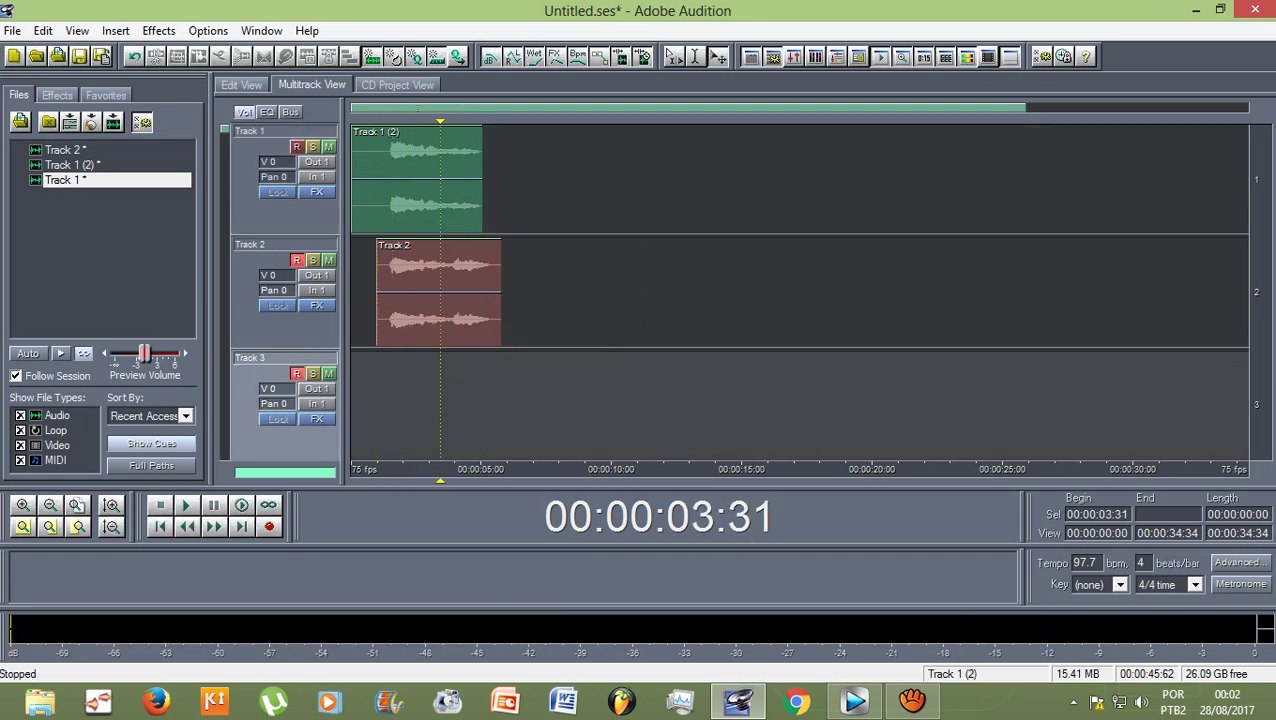
{"action": "left_click", "coordinate": [297, 260]}
{"action": "left_click", "coordinate": [438, 292]}
{"action": "left_click_drag", "start_coordinate": [376, 292], "coordinate": [447, 292]}
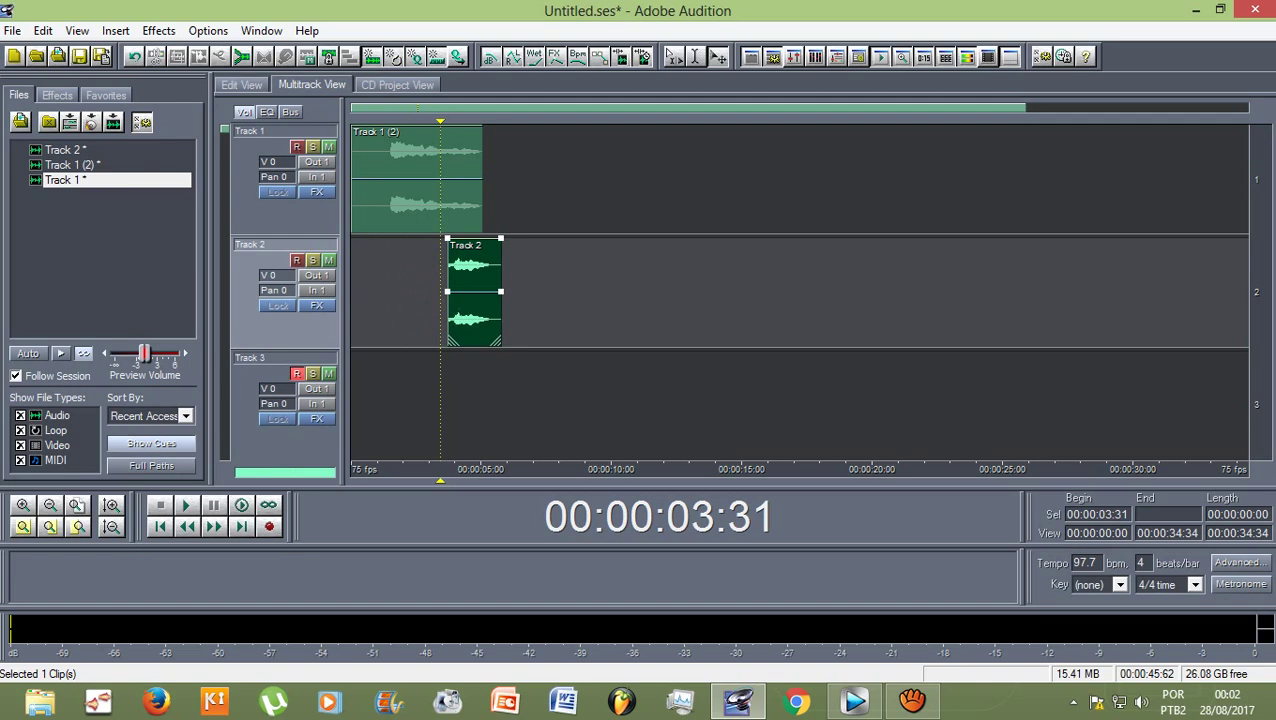
Record a take of about 3 seconds on Track 3 and trim its start to 00:00:05:00.
{"action": "left_click", "coordinate": [268, 526]}
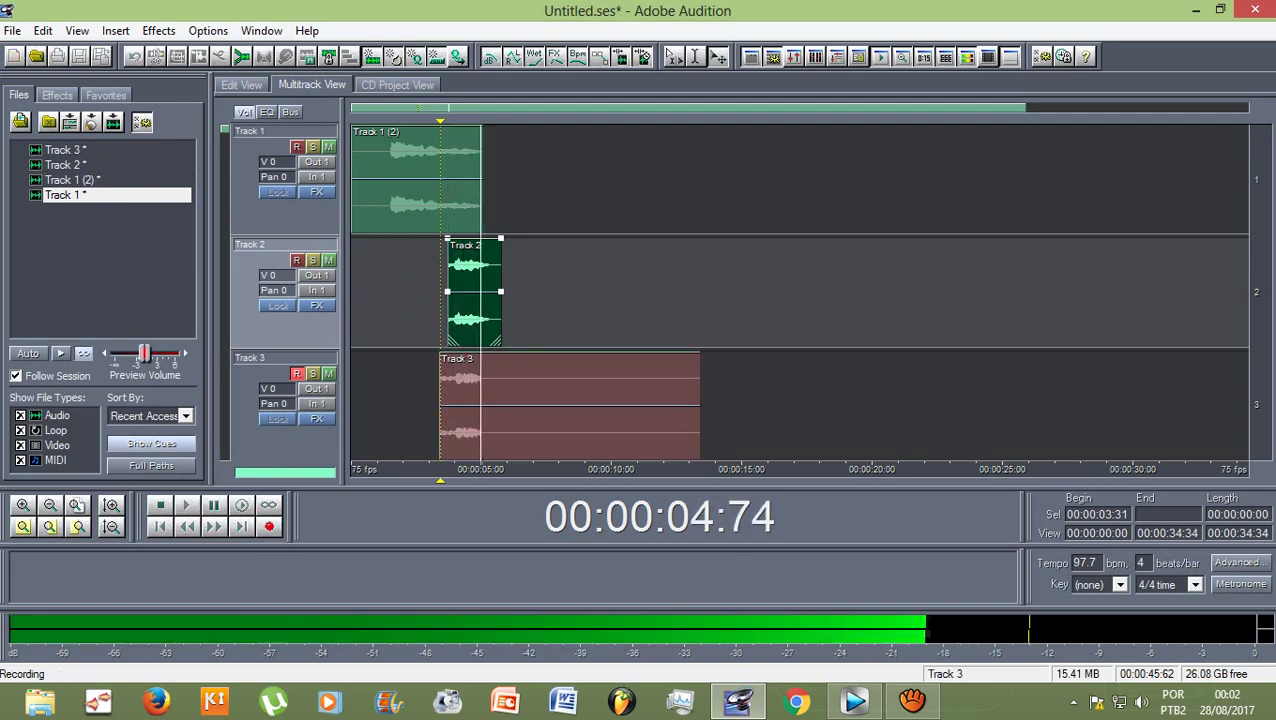
{"action": "key", "text": "space"}
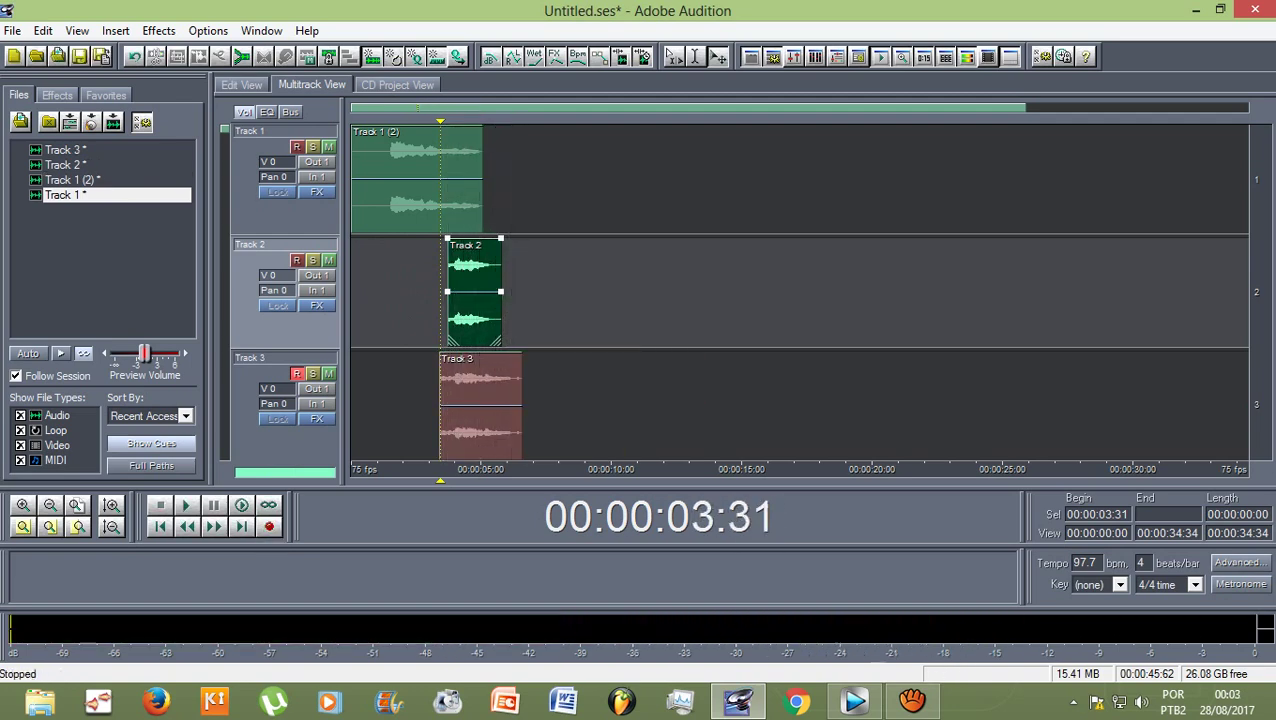
{"action": "left_click", "coordinate": [481, 408]}
{"action": "left_click_drag", "start_coordinate": [439, 405], "coordinate": [480, 405]}
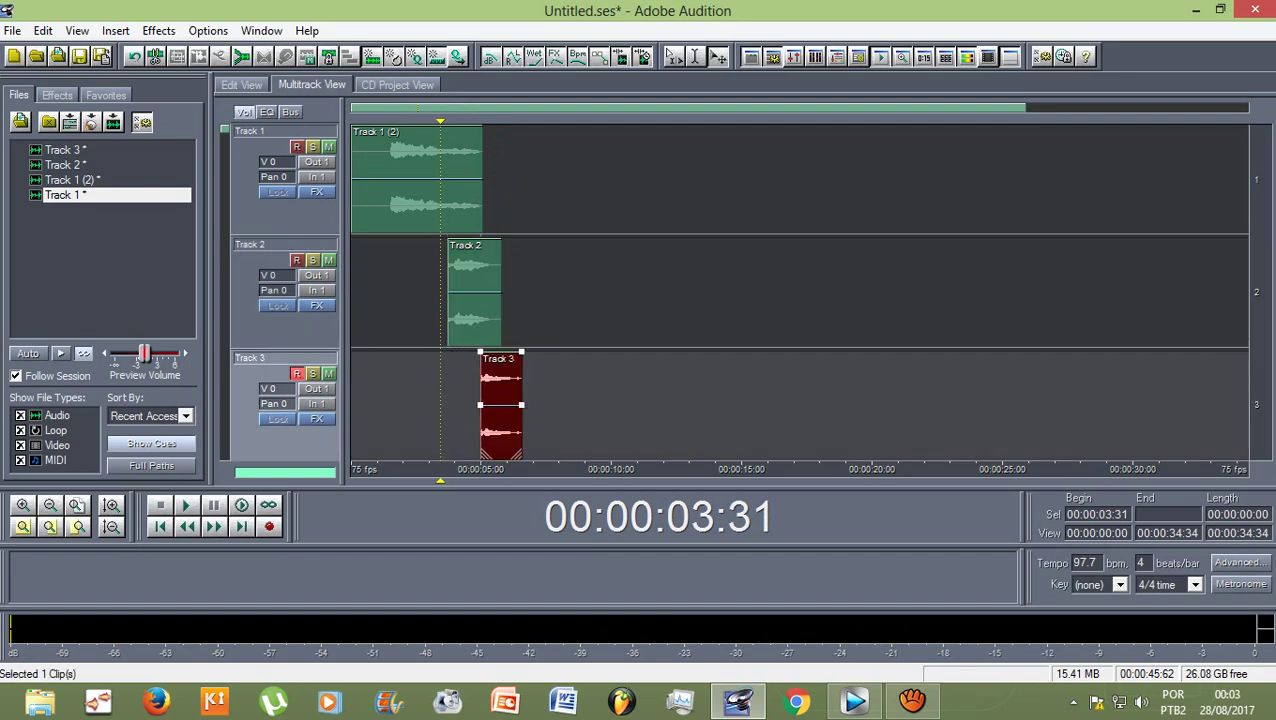
Play the overlapping takes and trim the Track 3 clip's end to about 00:00:06:27, with the cursor returned to 00:00:01:30.
{"action": "key", "text": "space"}
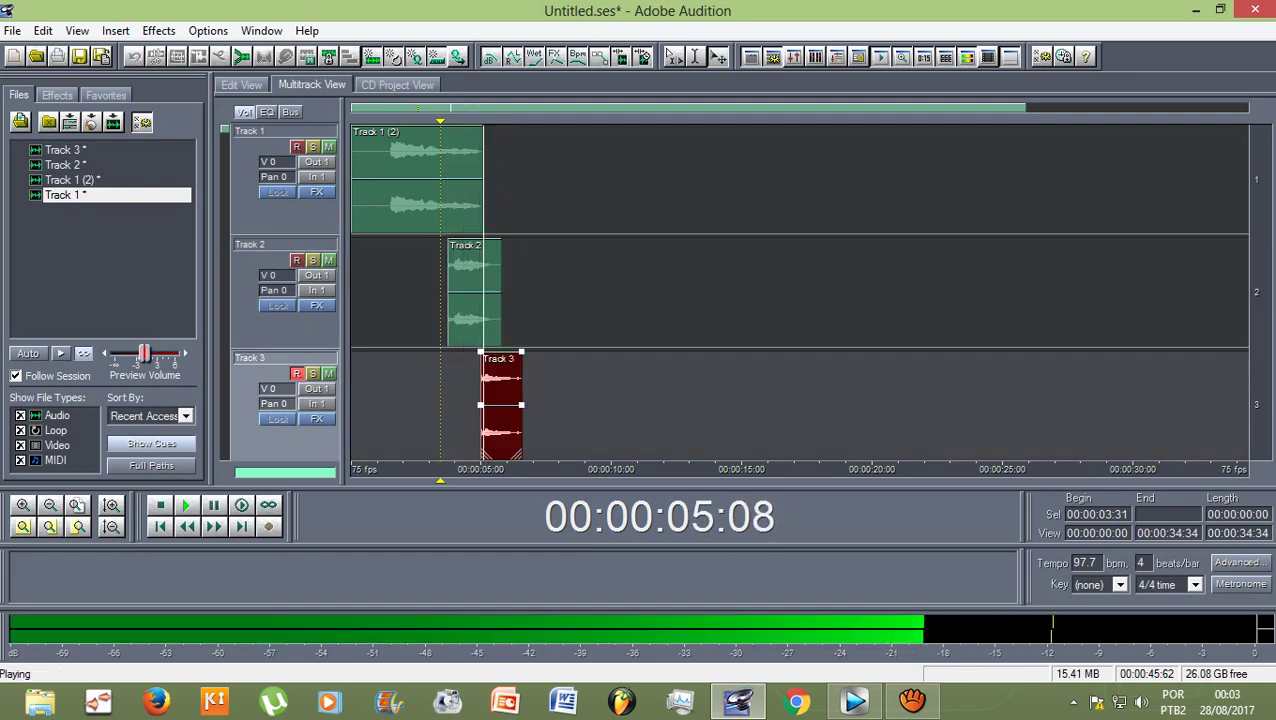
{"action": "key", "text": "space"}
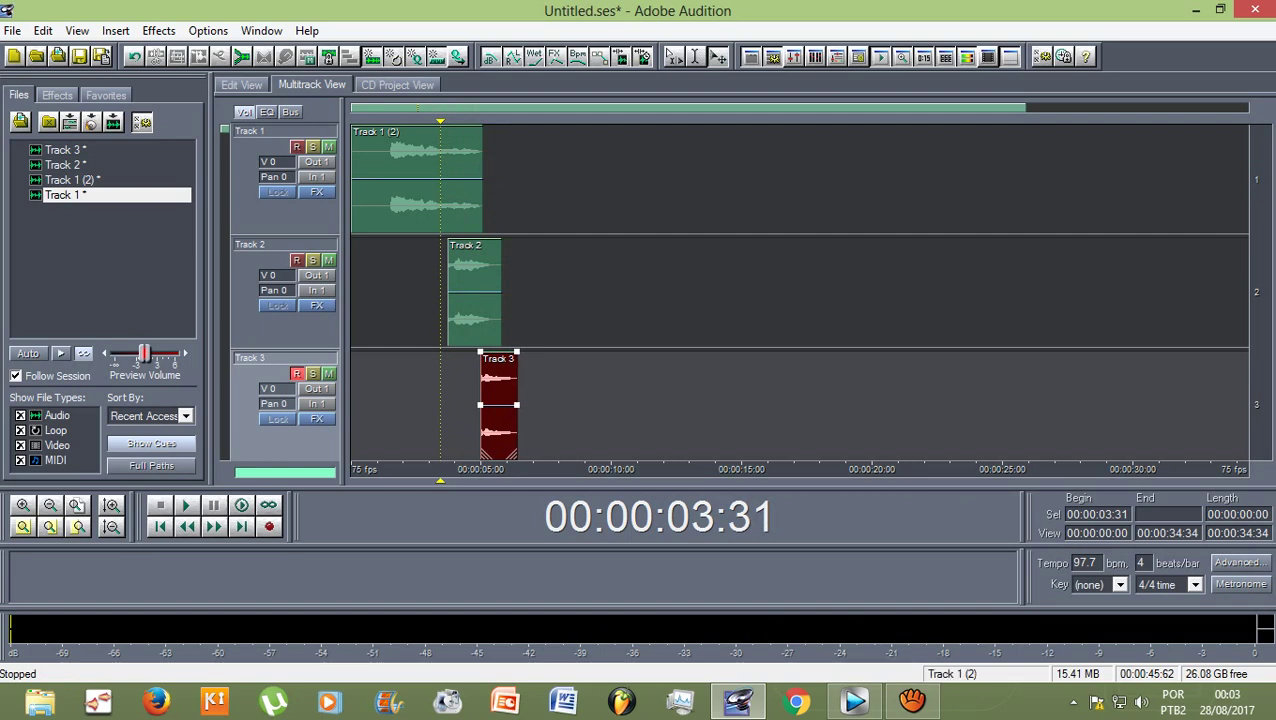
{"action": "left_click_drag", "start_coordinate": [440, 122], "coordinate": [388, 122]}
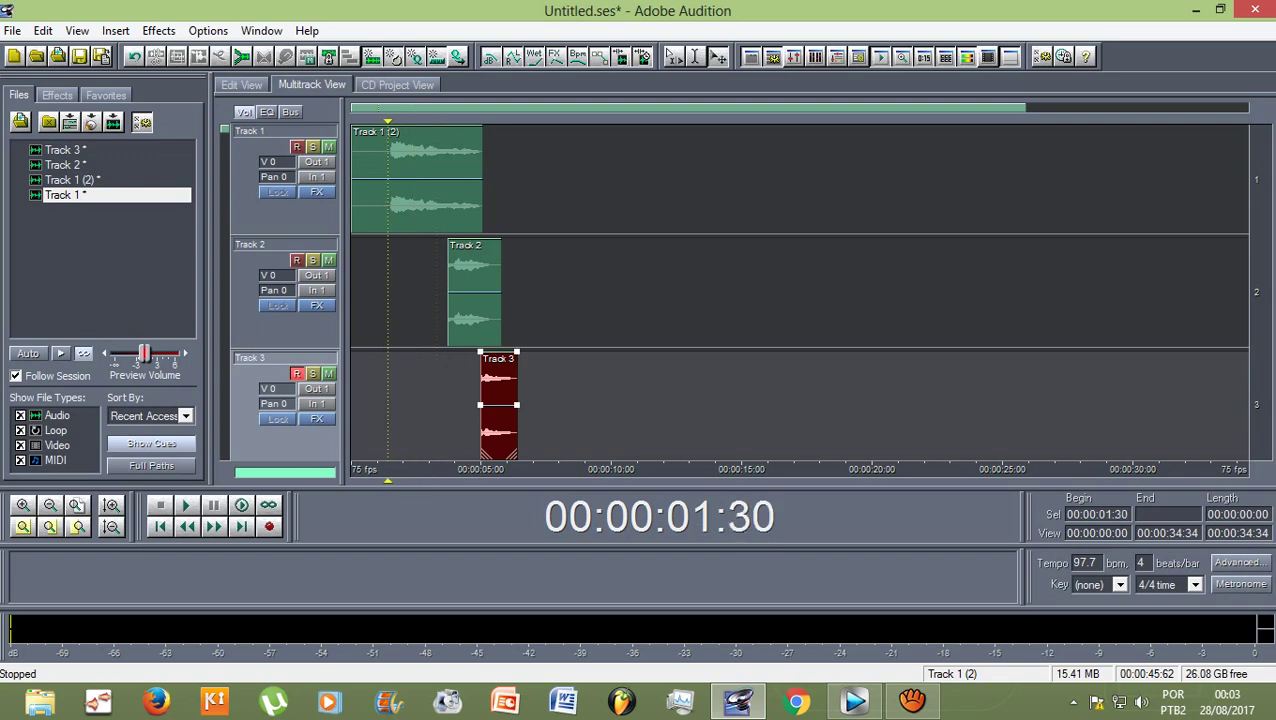
Normalize the voice in the Track 1 clip's waveform from 00:00:01:34 to 00:00:05:05 to 100%.
{"action": "double_click", "coordinate": [440, 180]}
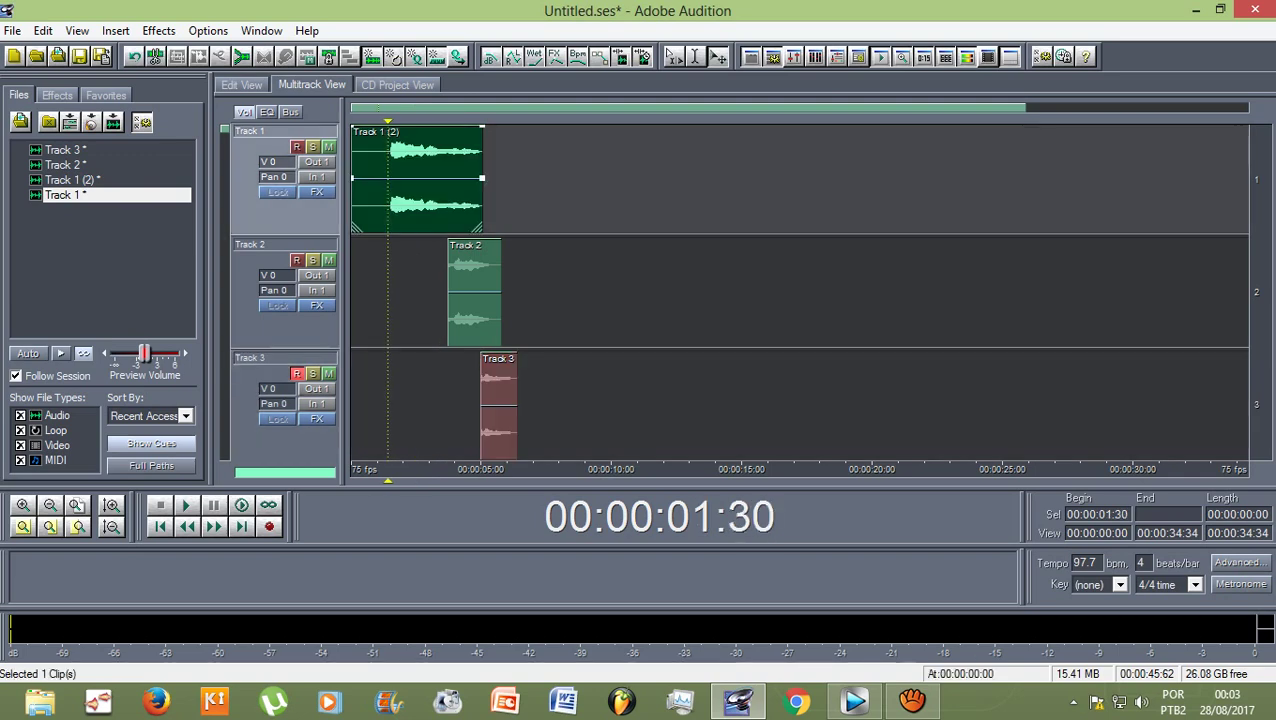
{"action": "left_click_drag", "start_coordinate": [544, 215], "coordinate": [830, 215]}
{"action": "left_click_drag", "start_coordinate": [838, 300], "coordinate": [1234, 355]}
{"action": "left_click", "coordinate": [118, 30]}
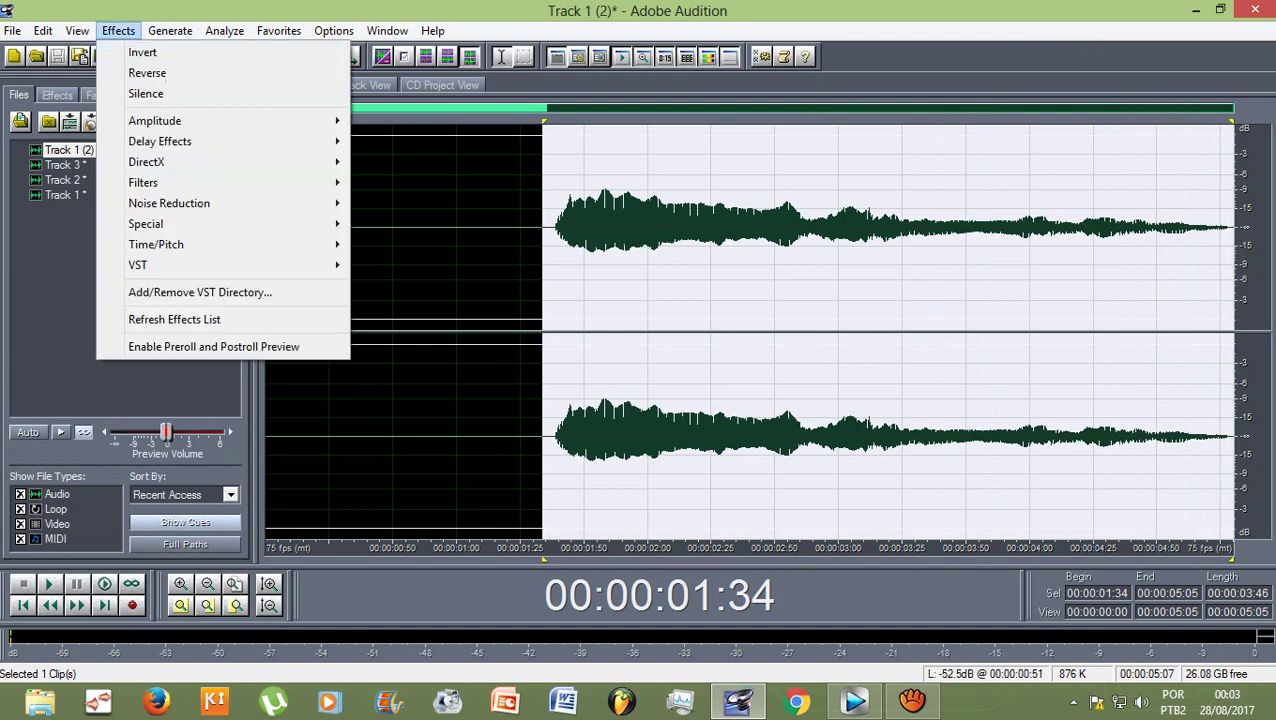
{"action": "mouse_move", "coordinate": [155, 120]}
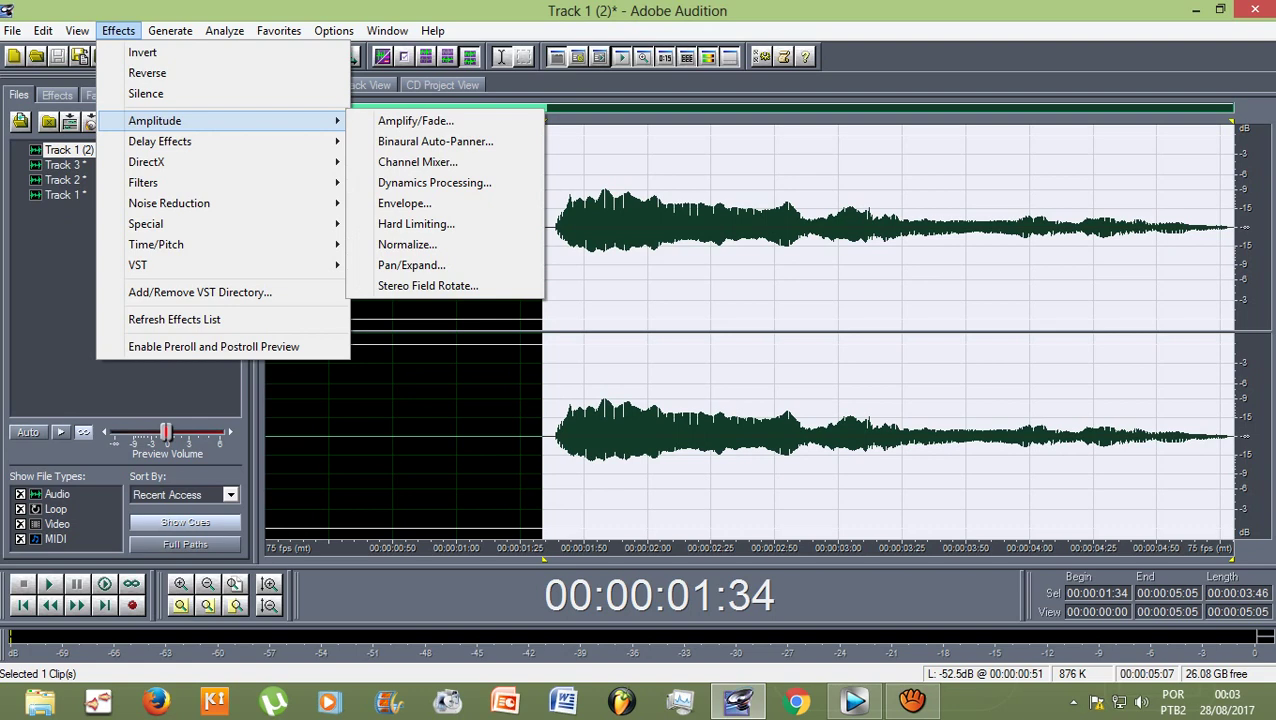
{"action": "left_click", "coordinate": [407, 244]}
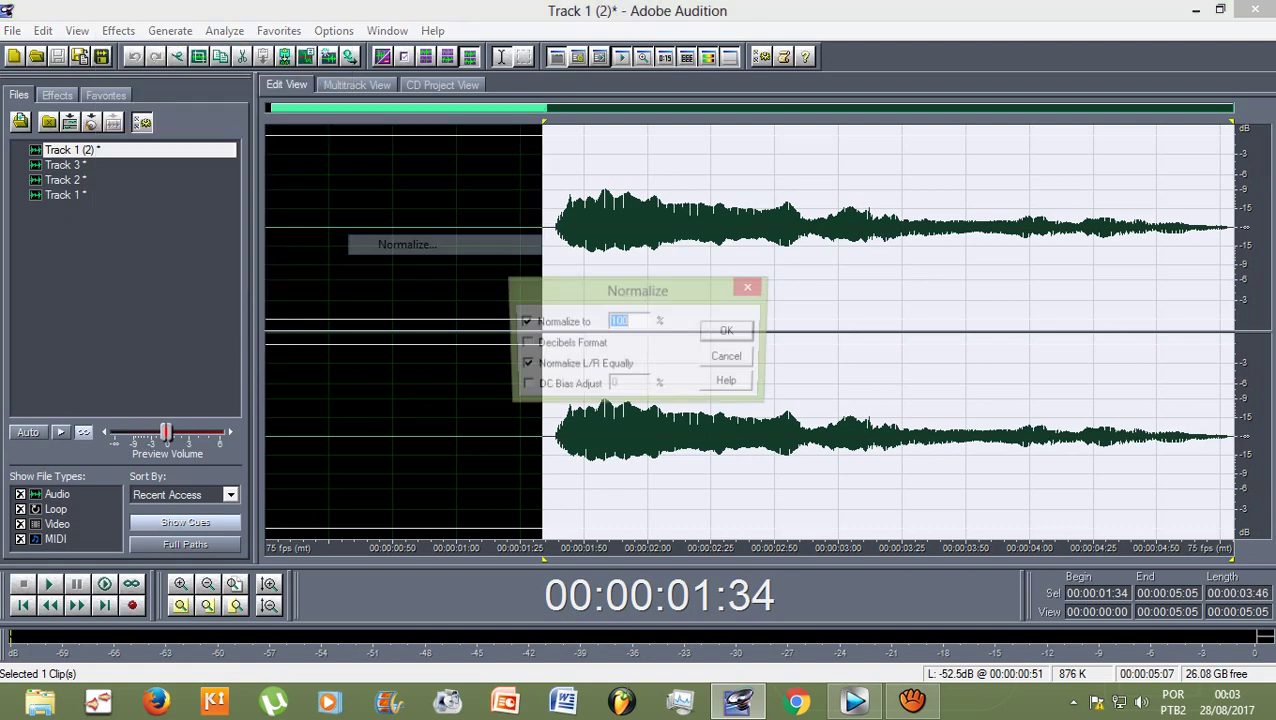
{"action": "left_click", "coordinate": [730, 331]}
Clear the waveform selection and play the multitrack session from 00:00:01:19.
{"action": "left_click", "coordinate": [506, 205]}
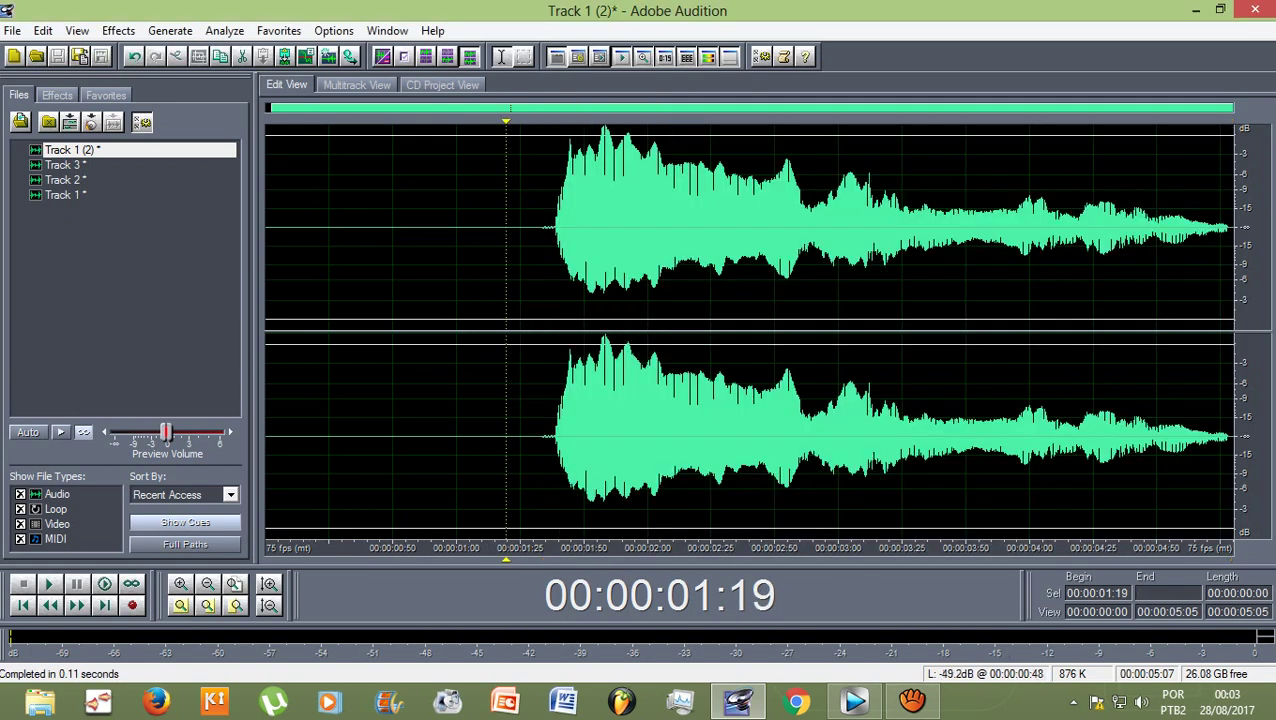
{"action": "left_click", "coordinate": [357, 85]}
{"action": "key", "text": "space"}
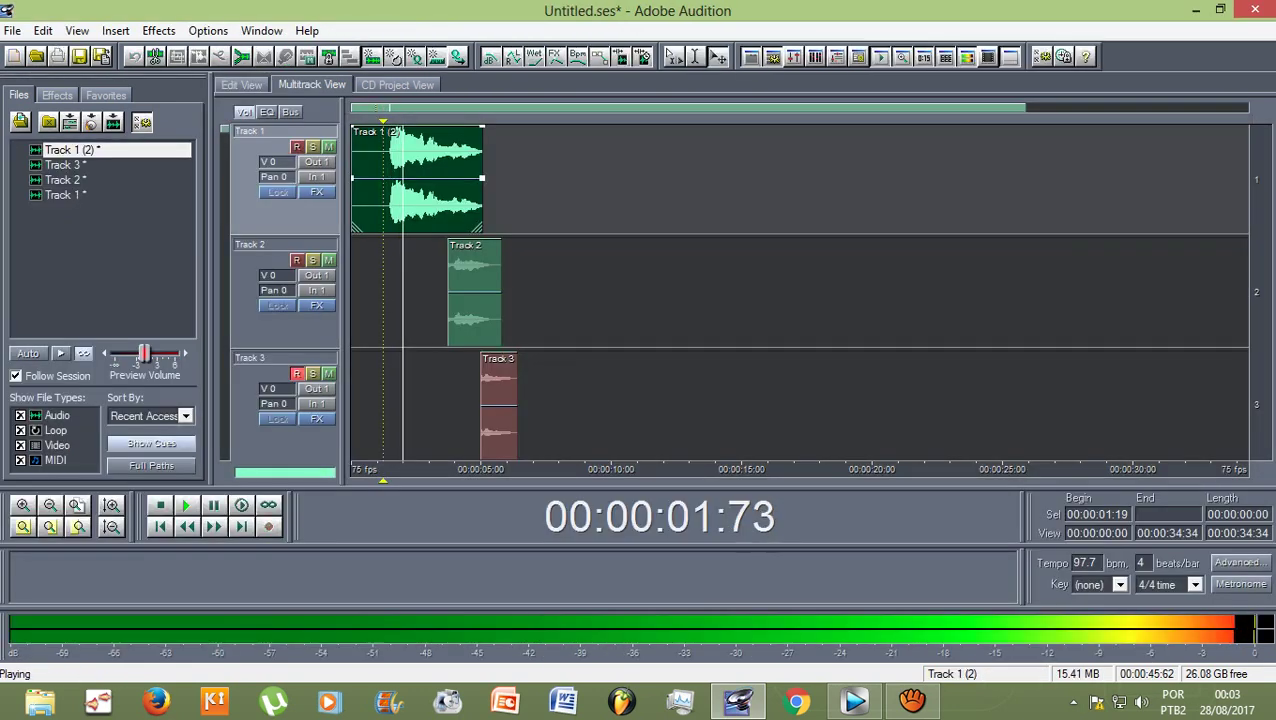
{"action": "key", "text": "space"}
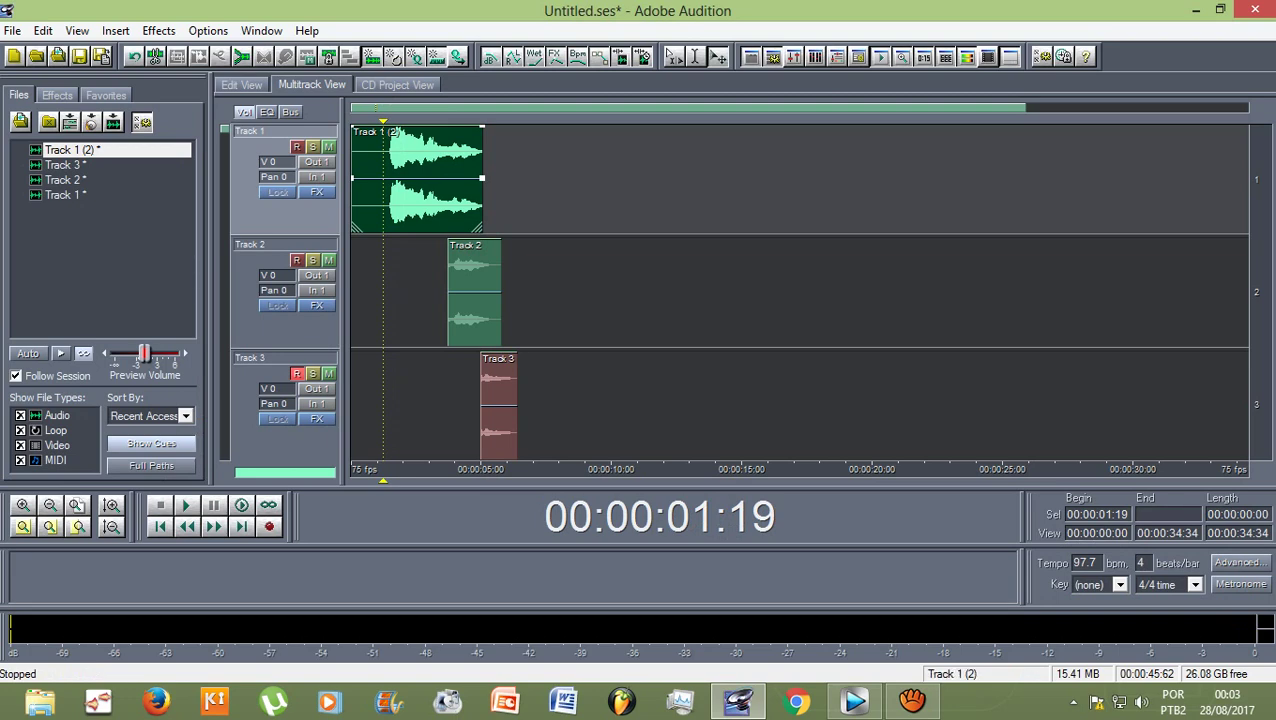
Apply Studio Reverb with the Vocal Reverb (medium) preset to the Track 2 clip and return to the multitrack session.
{"action": "double_click", "coordinate": [474, 290]}
{"action": "left_click", "coordinate": [118, 30]}
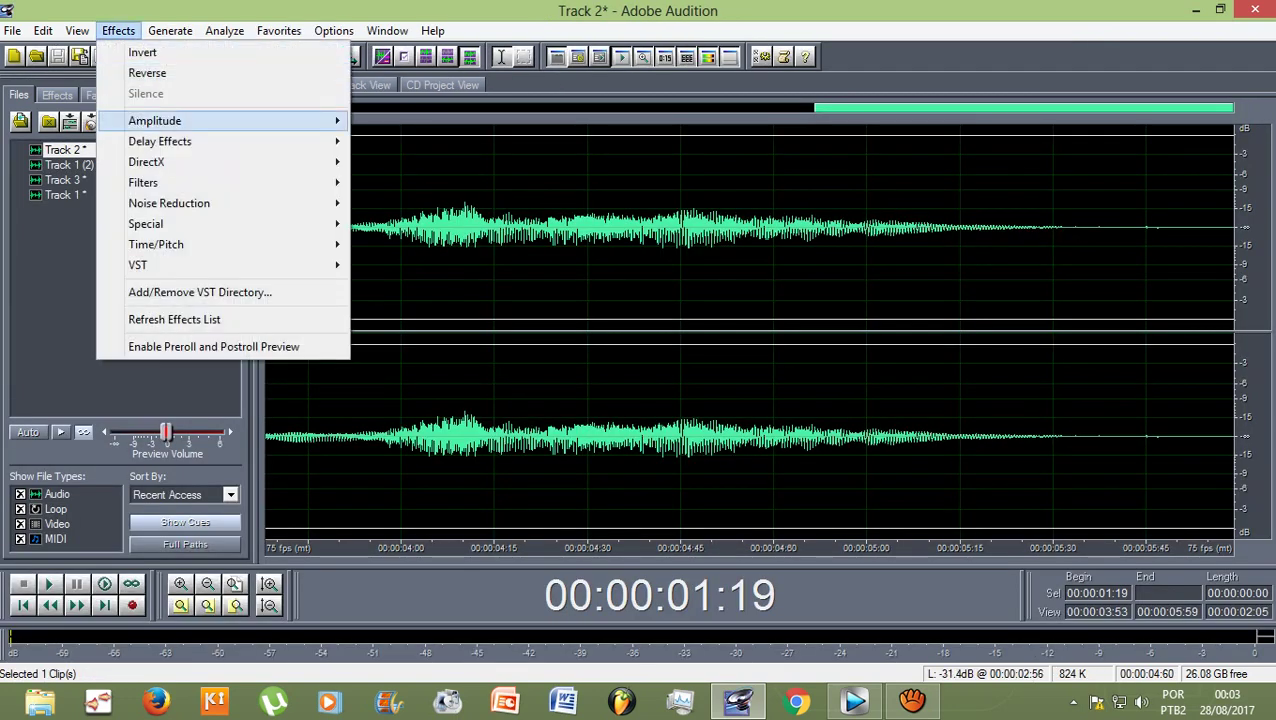
{"action": "left_click", "coordinate": [420, 347]}
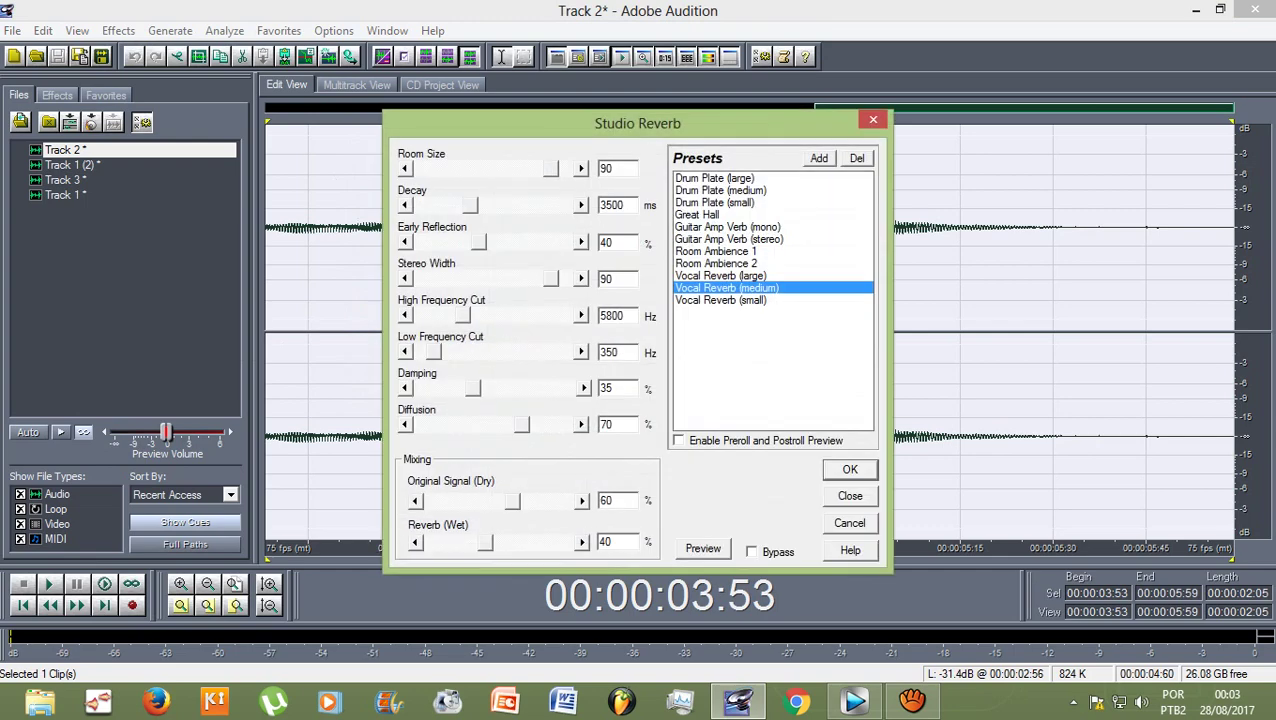
{"action": "left_click", "coordinate": [850, 470]}
{"action": "left_click", "coordinate": [322, 205]}
{"action": "left_click", "coordinate": [356, 85]}
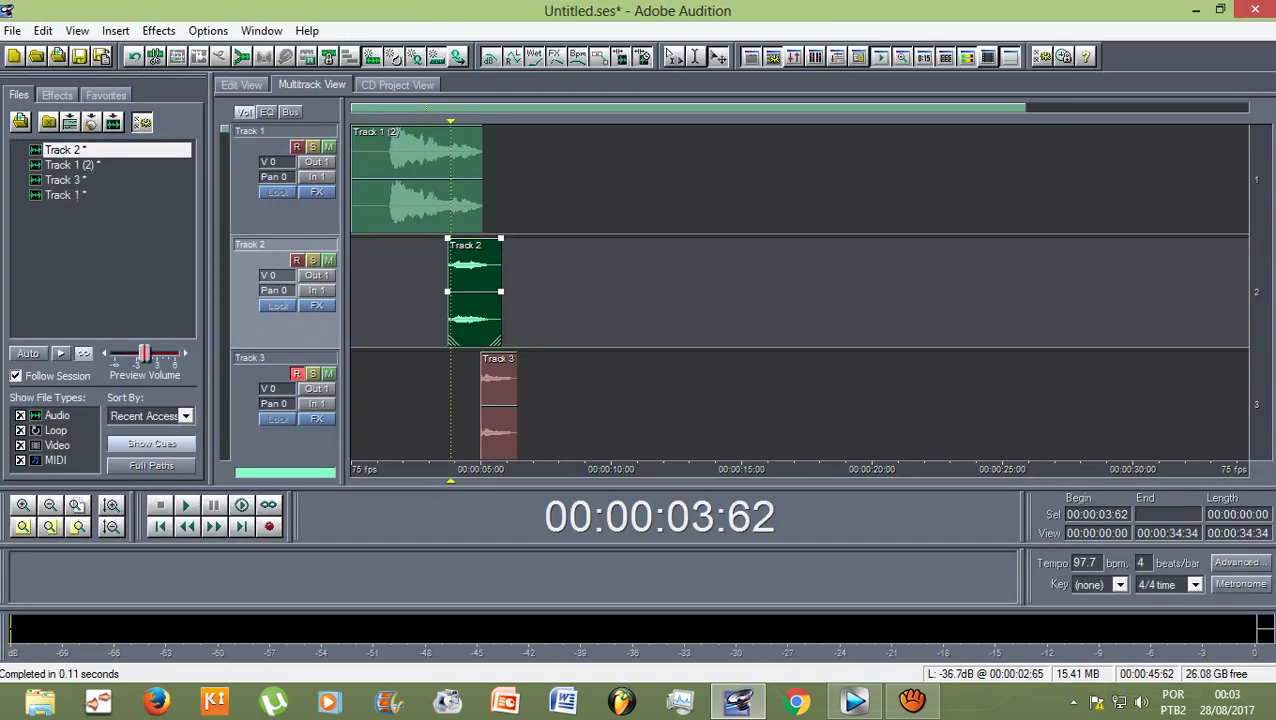
Apply the Delay effect with the Spatial Right 2 preset to the Track 3 clip and return to the multitrack session.
{"action": "double_click", "coordinate": [498, 405]}
{"action": "left_click", "coordinate": [118, 30]}
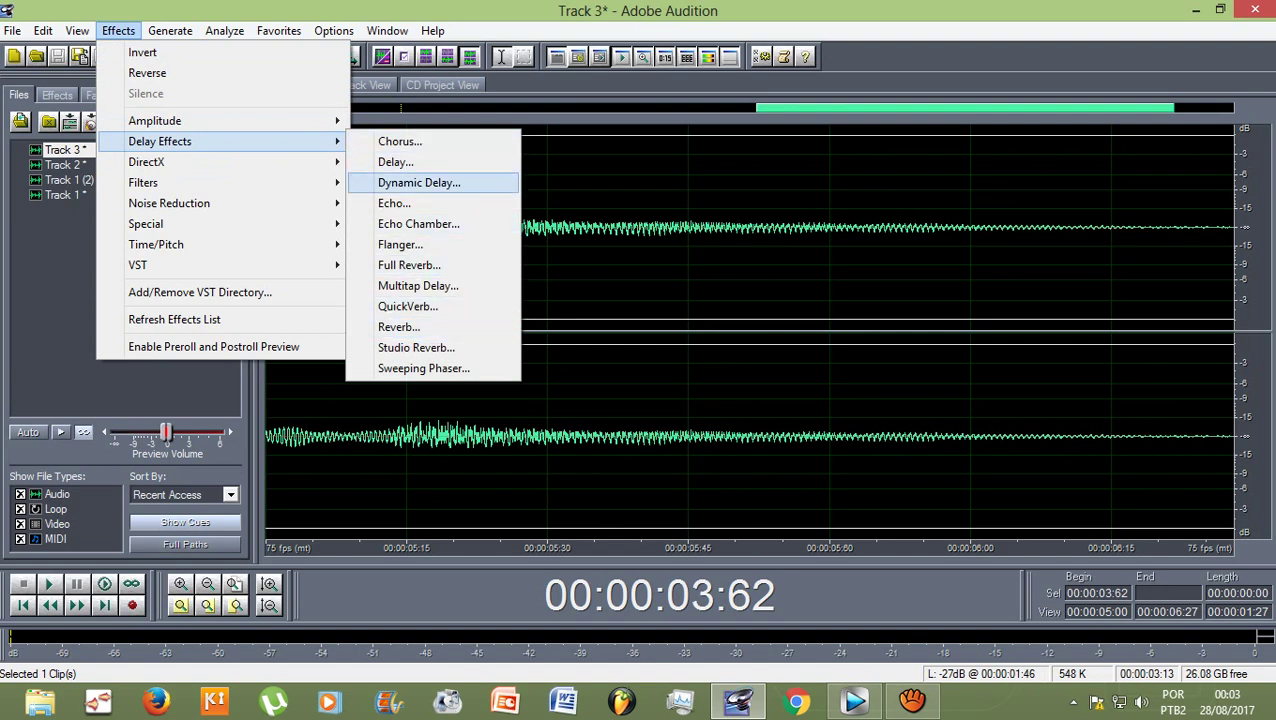
{"action": "left_click", "coordinate": [395, 161]}
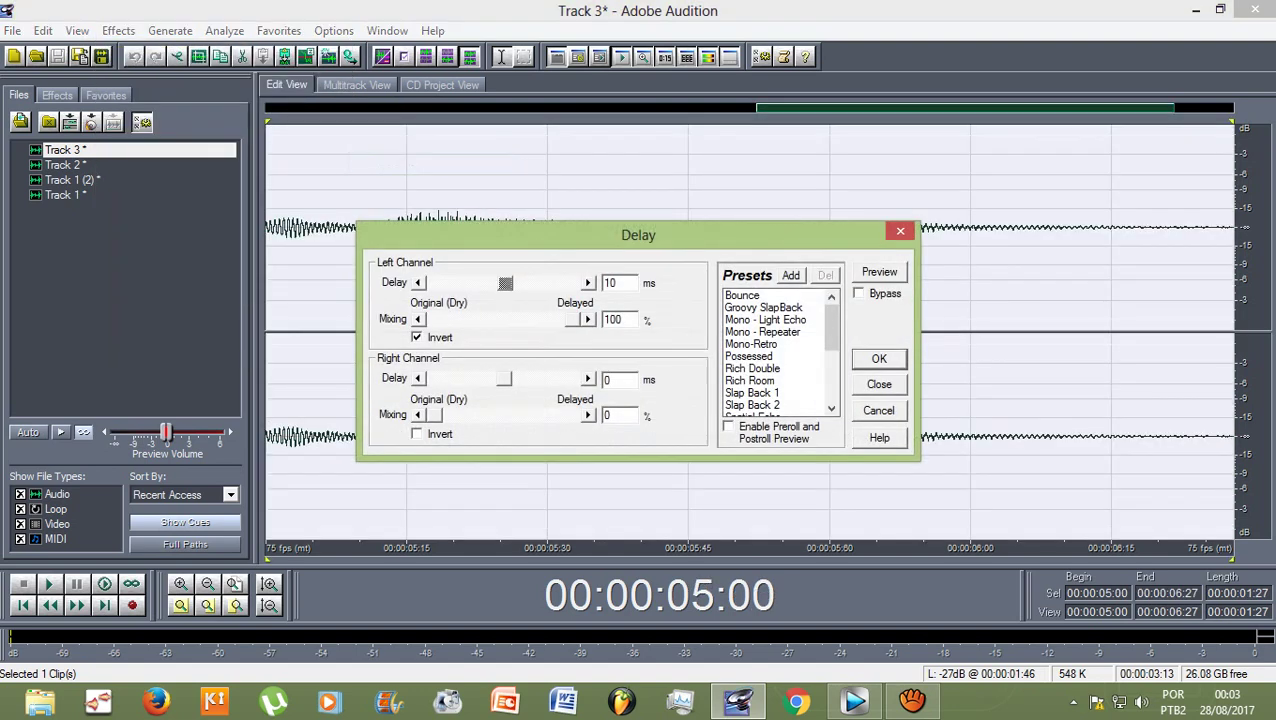
{"action": "left_click_drag", "start_coordinate": [831, 328], "coordinate": [831, 369]}
{"action": "left_click", "coordinate": [758, 356]}
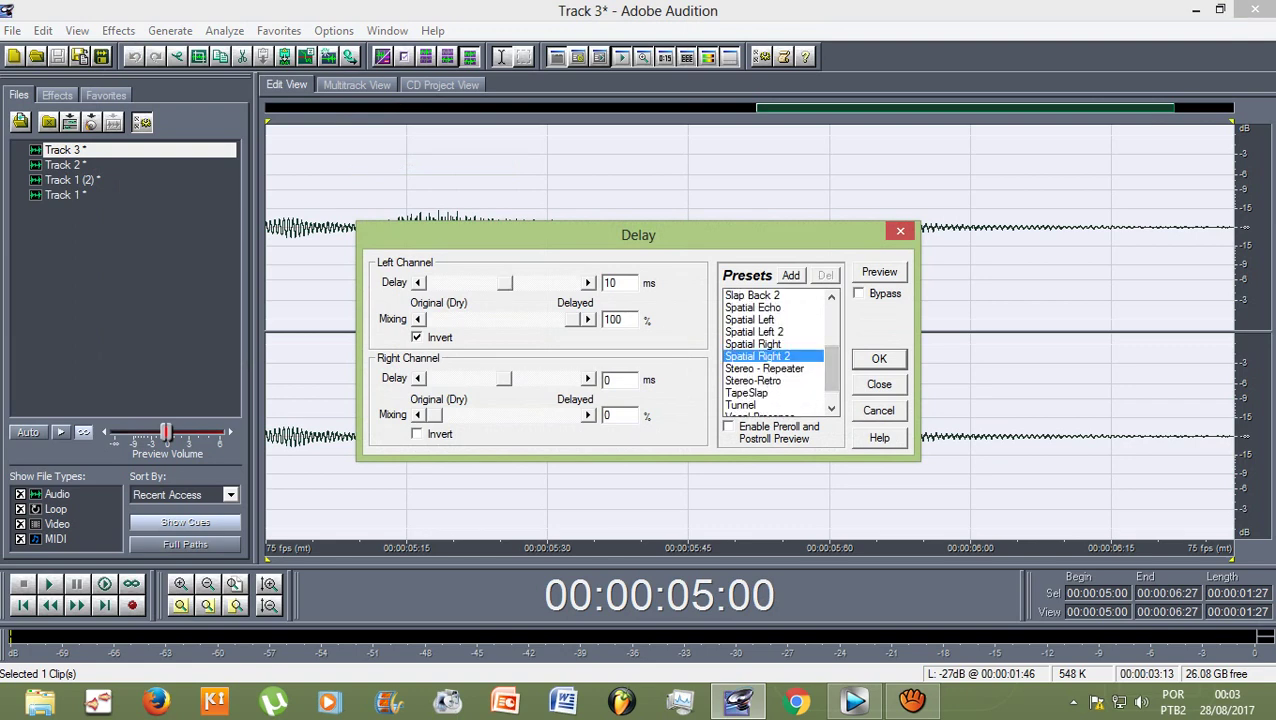
{"action": "left_click", "coordinate": [879, 358]}
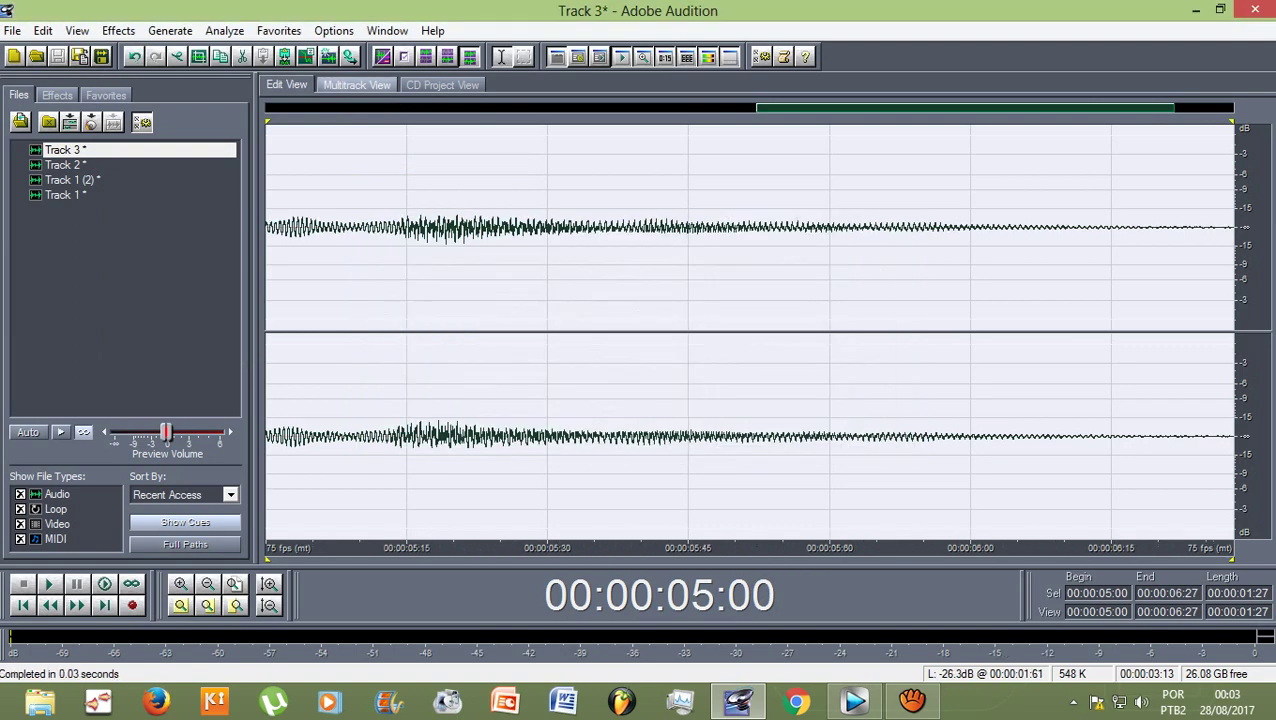
{"action": "left_click", "coordinate": [356, 84]}
Move the cursor to 00:00:01:36 and lower the Track 1 volume to -9 dB.
{"action": "left_click_drag", "start_coordinate": [482, 121], "coordinate": [390, 121]}
{"action": "right_click", "coordinate": [276, 162]}
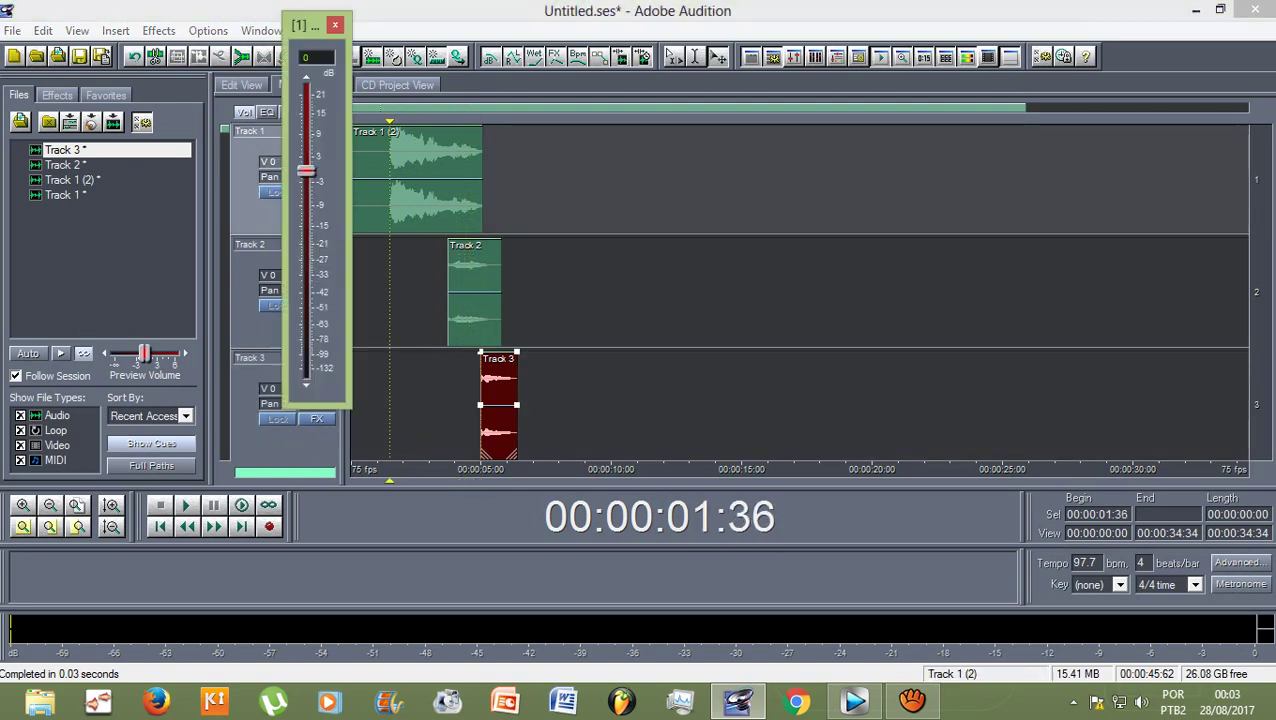
{"action": "left_click_drag", "start_coordinate": [306, 170], "coordinate": [307, 206]}
{"action": "left_click", "coordinate": [435, 190]}
Select each of the three clips in turn and play the session from 00:00:01:06.
{"action": "left_click", "coordinate": [474, 295]}
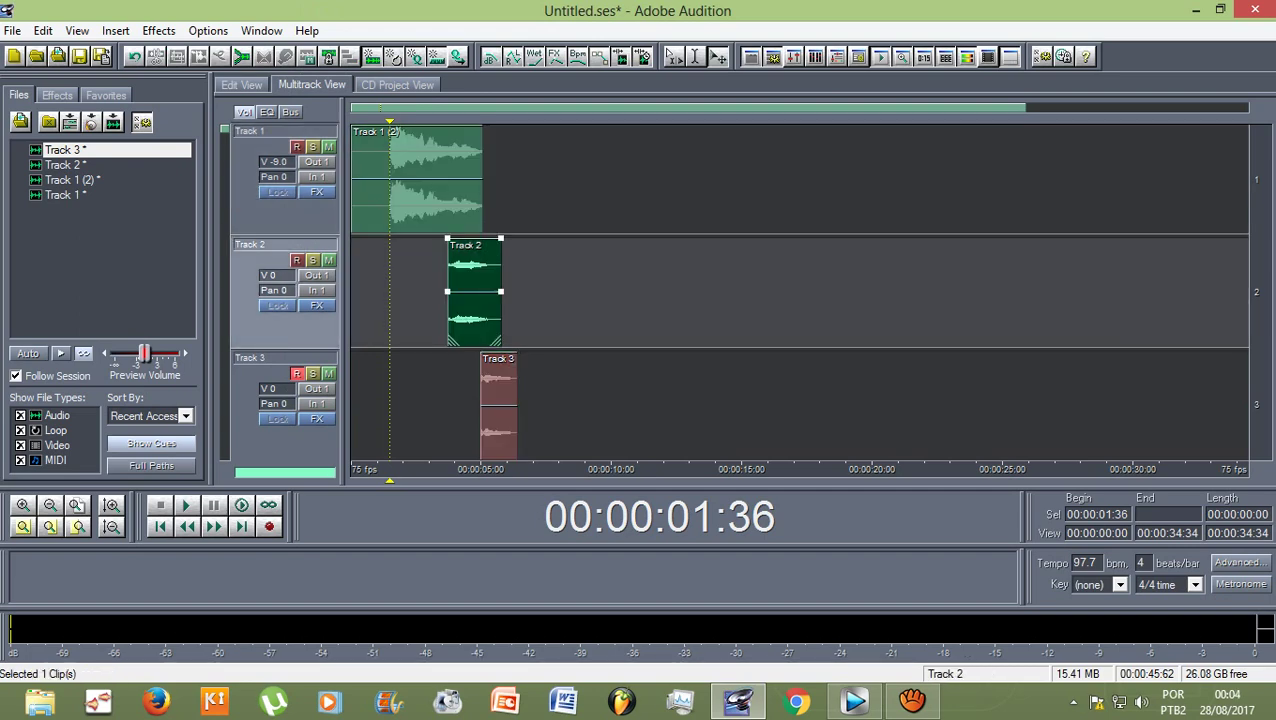
{"action": "left_click", "coordinate": [499, 408]}
{"action": "left_click", "coordinate": [474, 295]}
{"action": "left_click", "coordinate": [435, 190]}
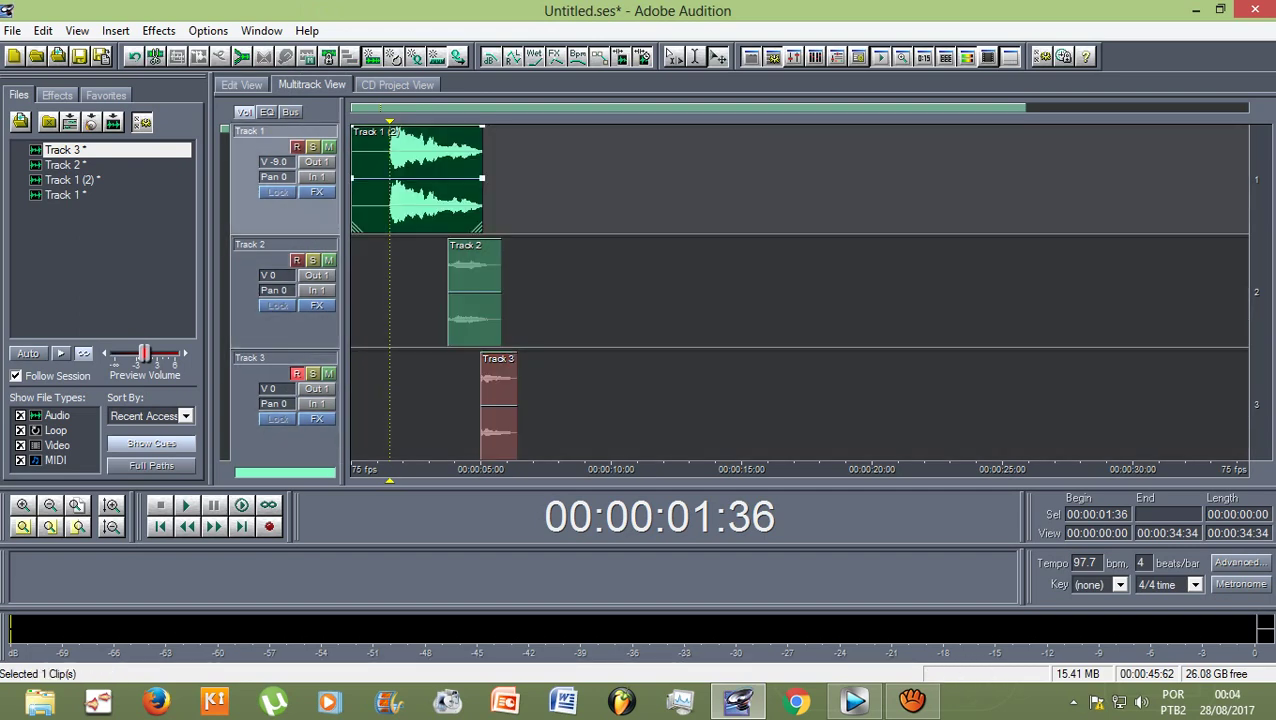
{"action": "left_click", "coordinate": [379, 140]}
{"action": "key", "text": "space"}
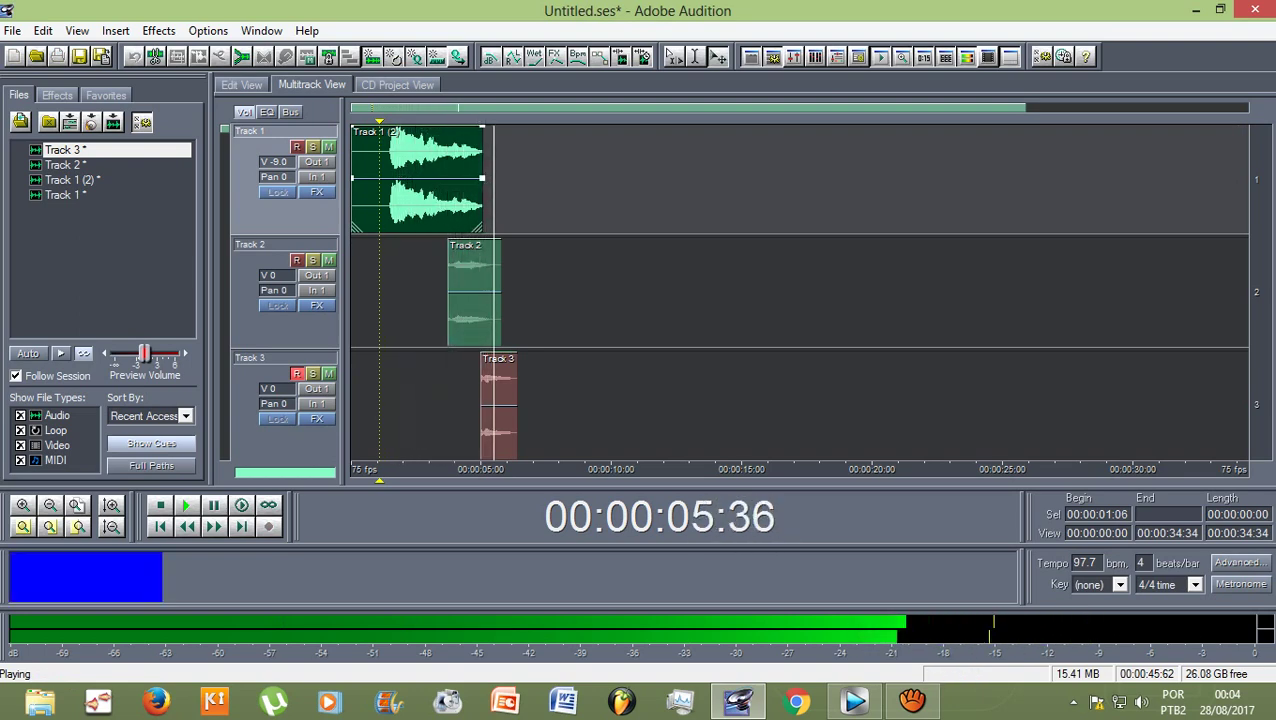
{"action": "key", "text": "space"}
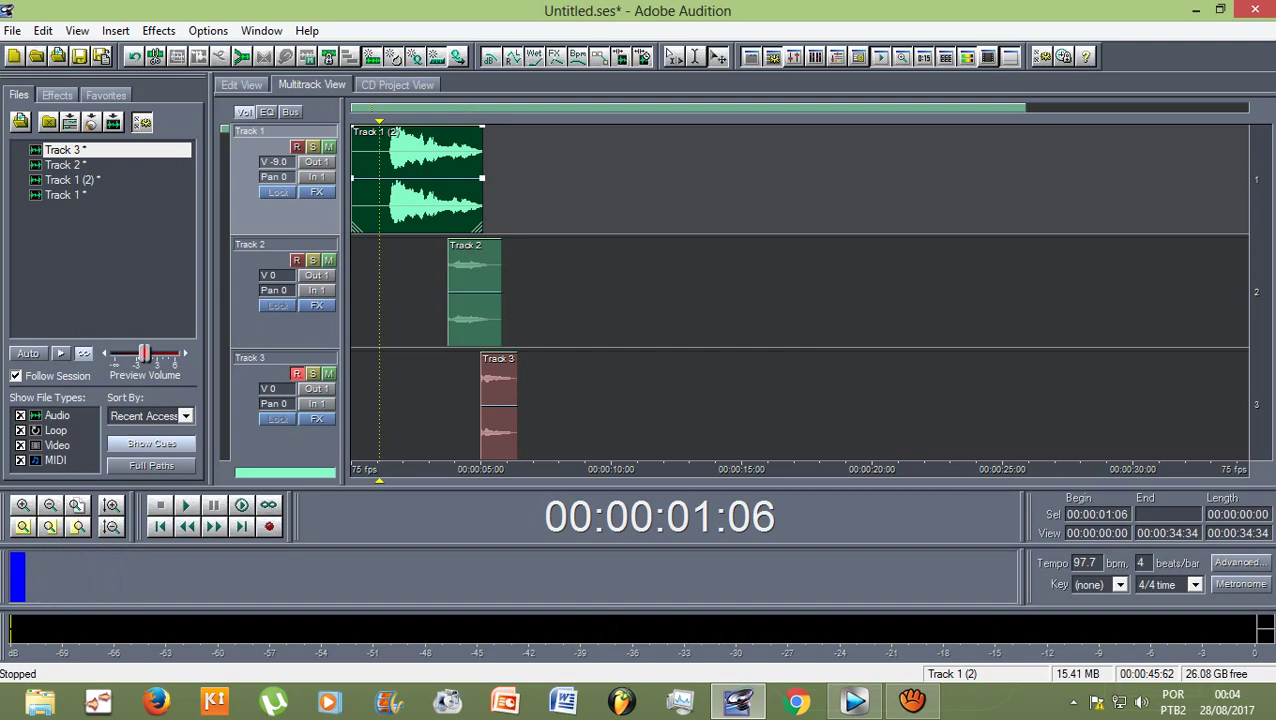
Open the Track 1 (2) clip's waveform for inspection, place the cursor at 00:00:01:37 and return to the multitrack session.
{"action": "double_click", "coordinate": [418, 166]}
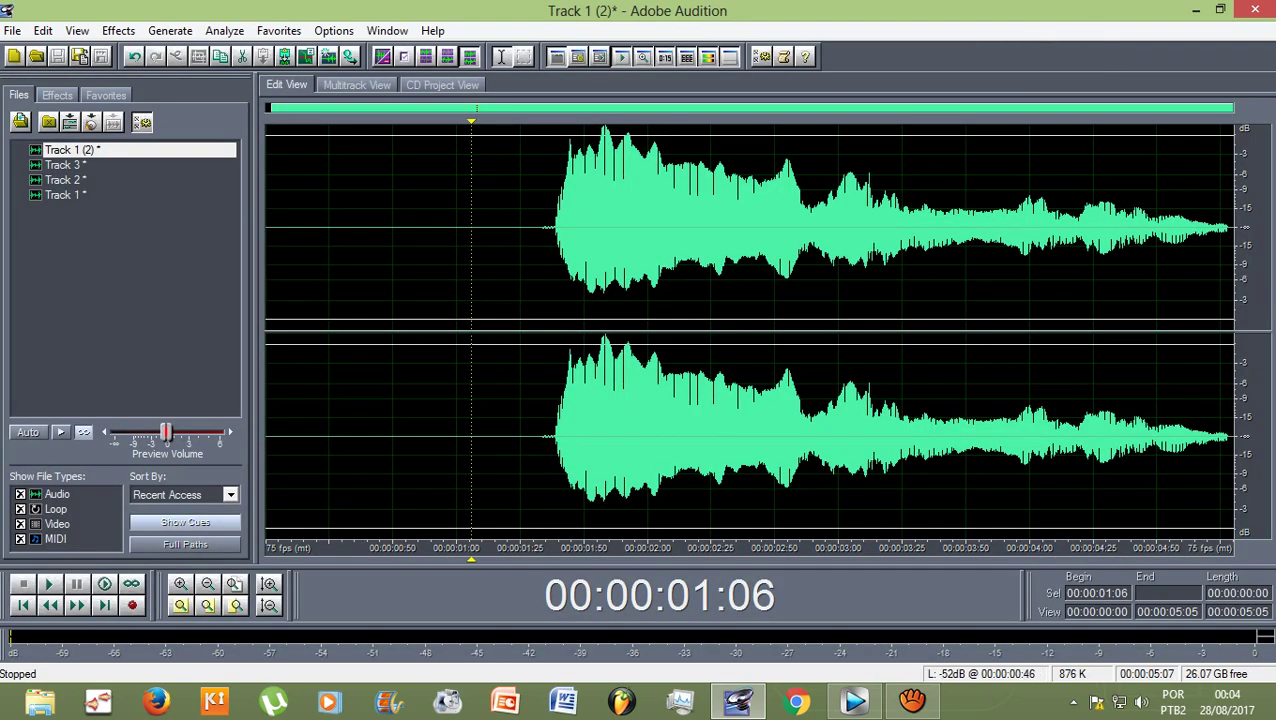
{"action": "left_click", "coordinate": [135, 58]}
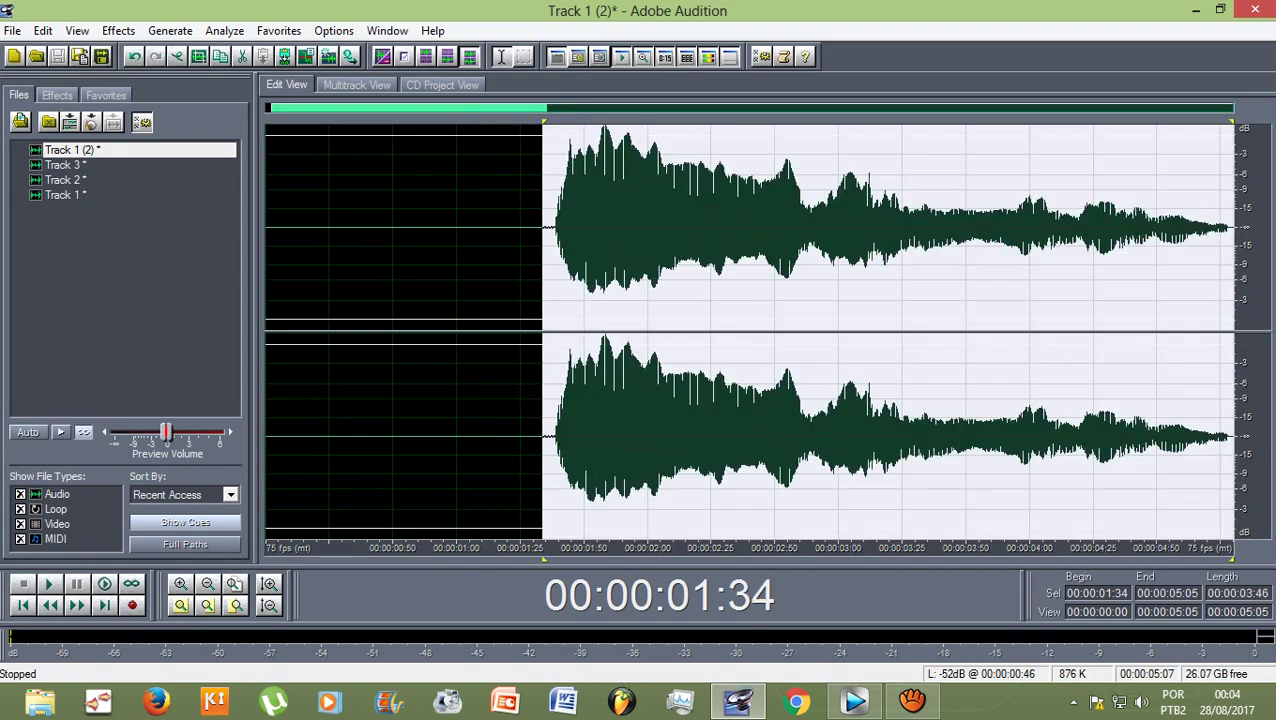
{"action": "left_click", "coordinate": [553, 230]}
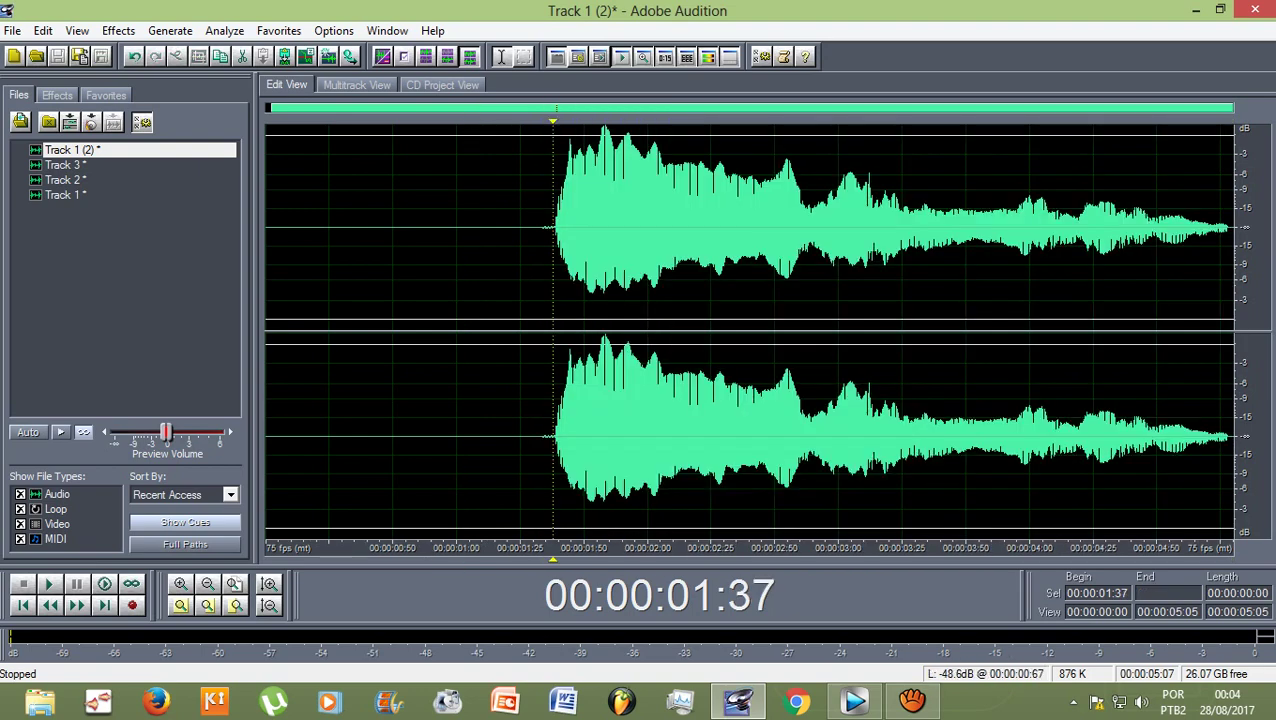
{"action": "left_click", "coordinate": [357, 85]}
Open the Track 2 clip's waveform for inspection, place the cursor at 00:00:03:70 and return to the multitrack session.
{"action": "double_click", "coordinate": [477, 290]}
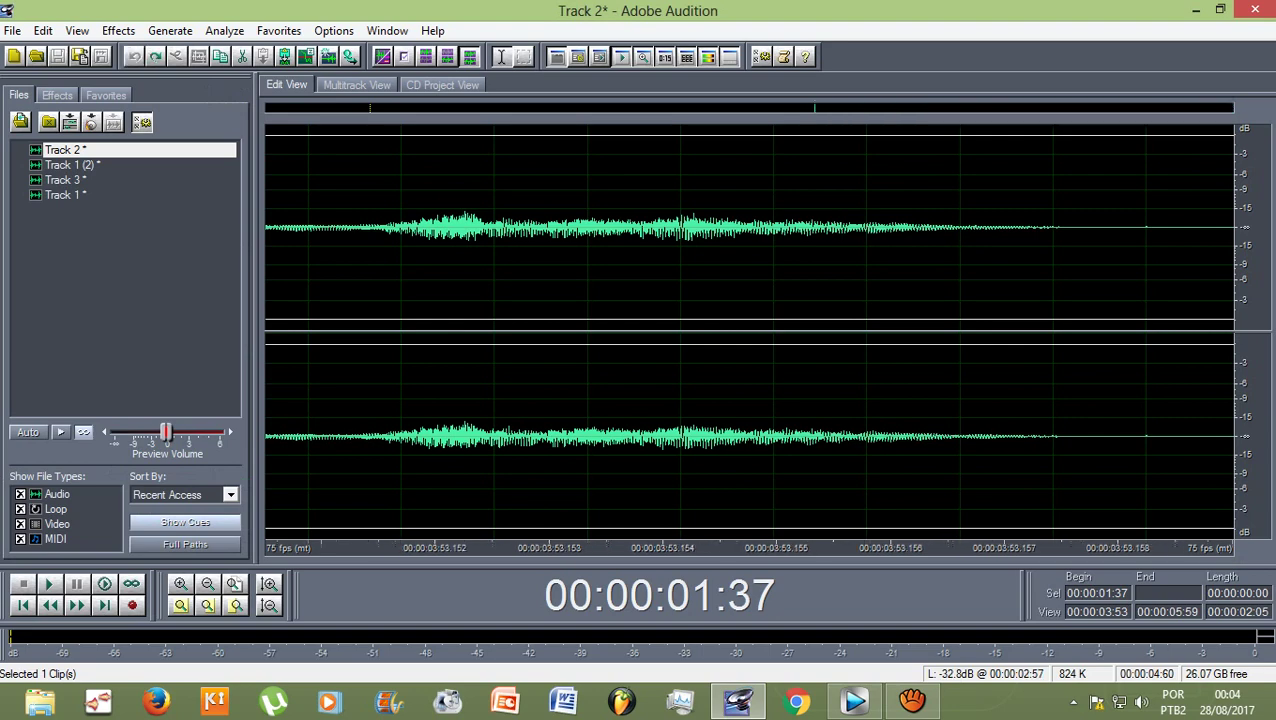
{"action": "double_click", "coordinate": [288, 240]}
{"action": "left_click", "coordinate": [372, 210]}
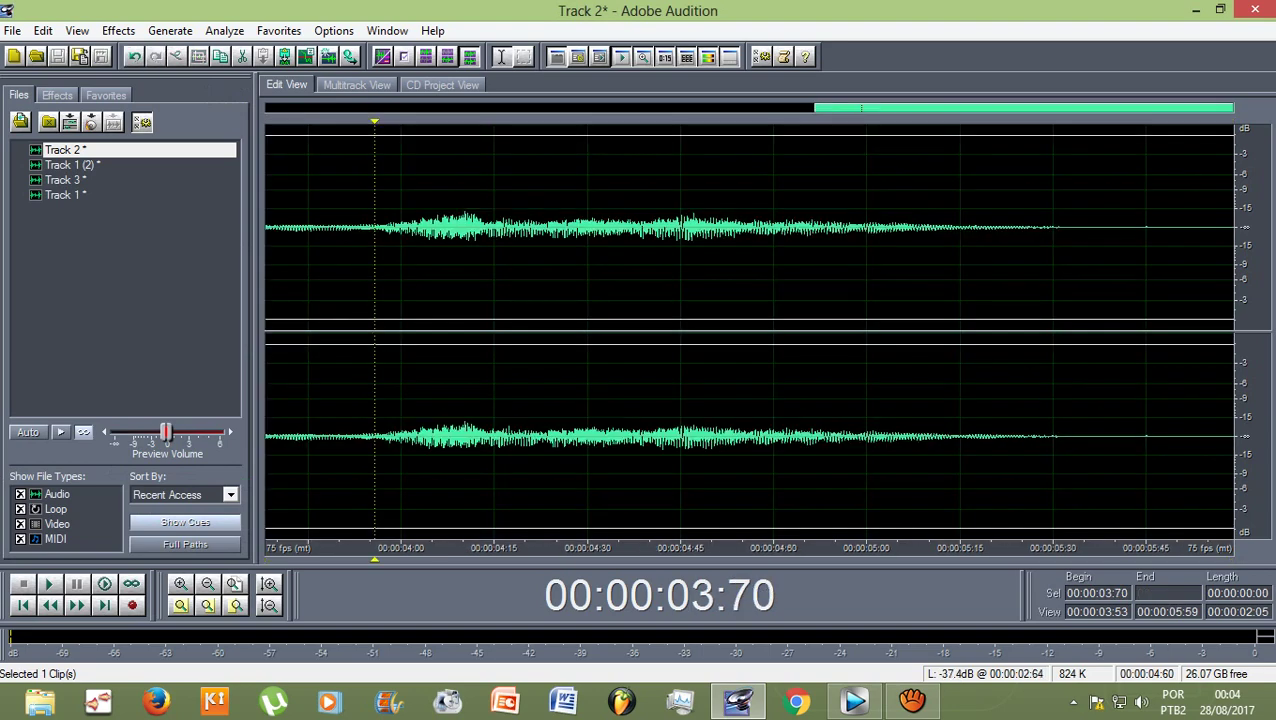
{"action": "left_click", "coordinate": [357, 85]}
Open the Track 3 clip's waveform, select its full range from 00:00:05:00 to 00:00:06:27 and return to the multitrack session.
{"action": "left_click", "coordinate": [498, 390]}
{"action": "double_click", "coordinate": [498, 390]}
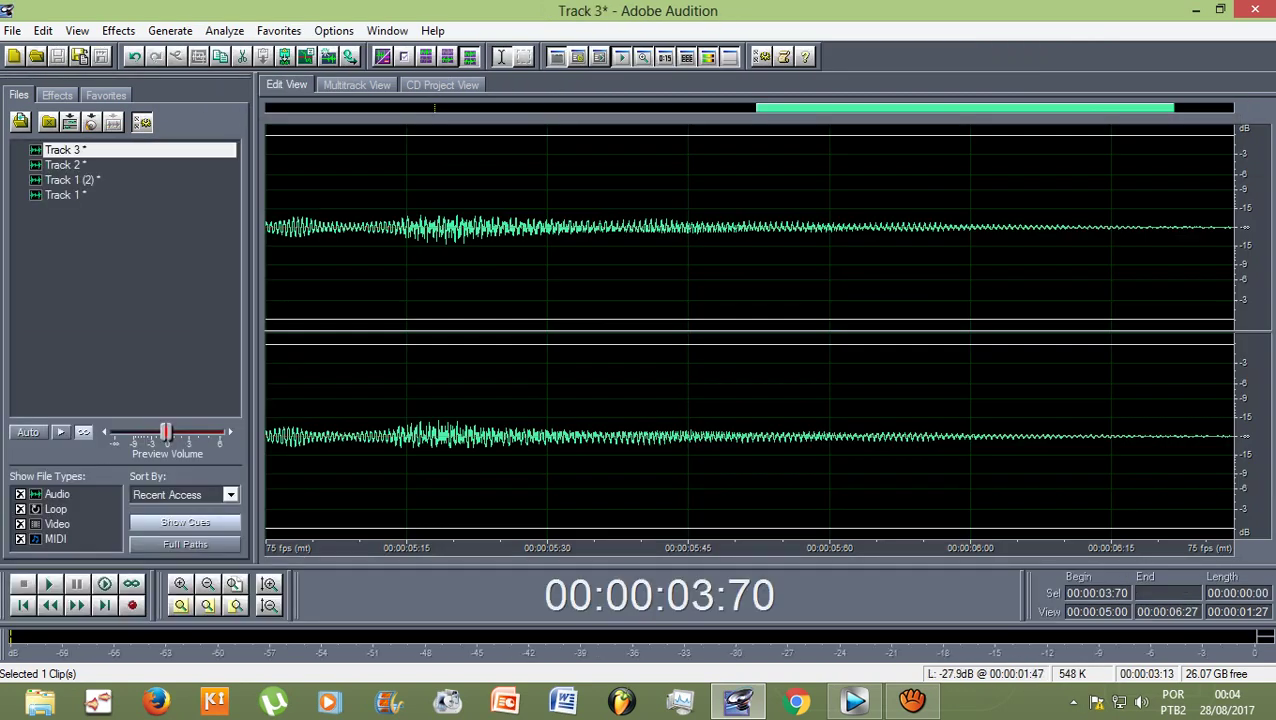
{"action": "key", "text": "ctrl+a"}
{"action": "left_click", "coordinate": [155, 57]}
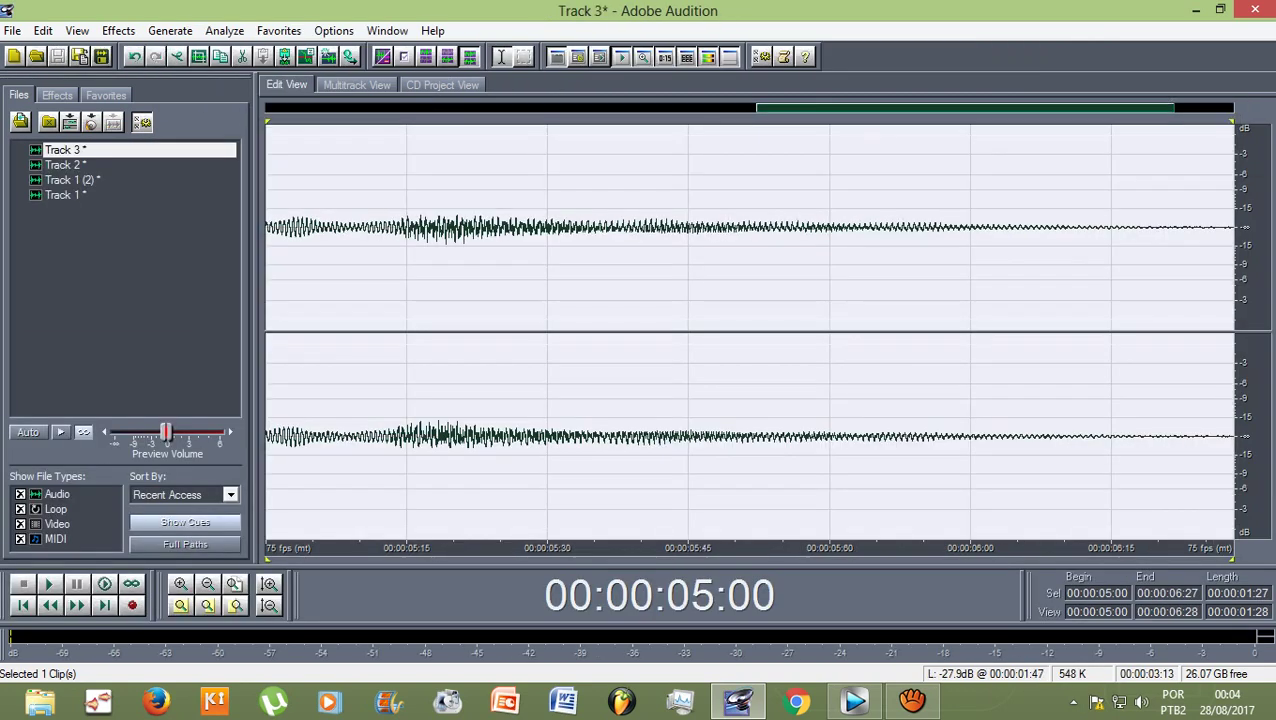
{"action": "key", "text": "F12"}
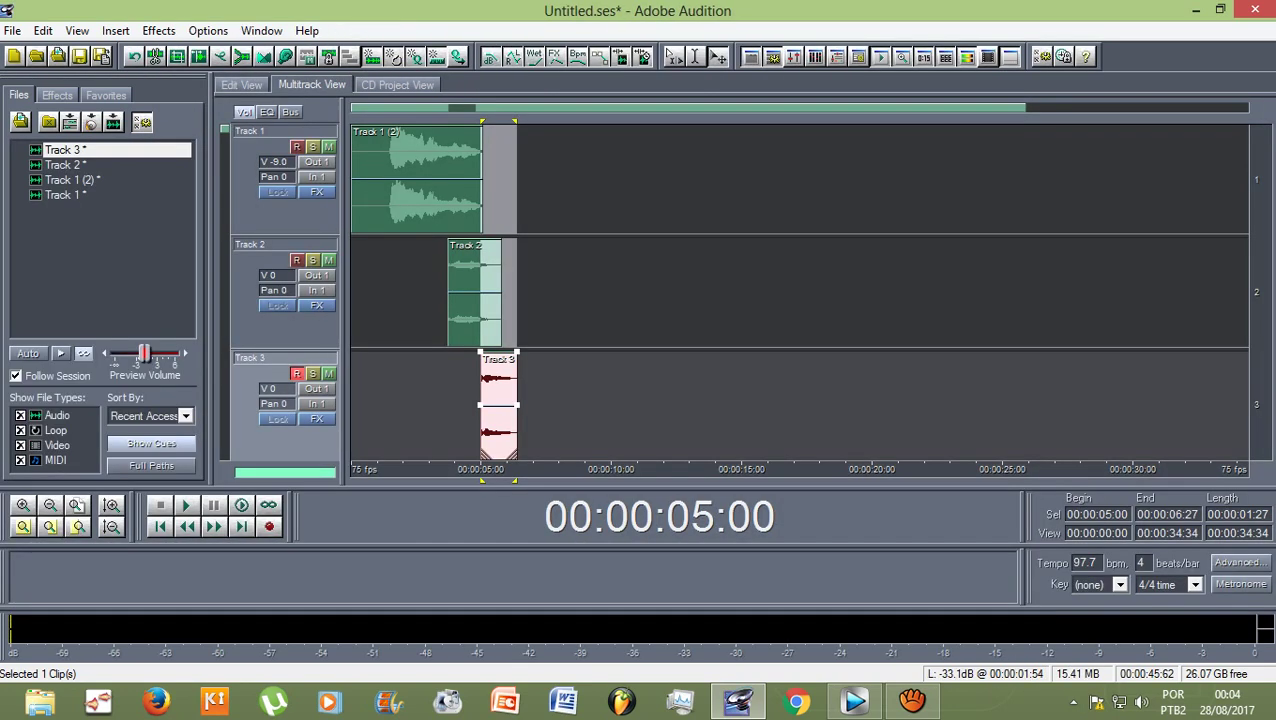
Clear the time selection and move the session cursor back to 00:00:01:16.
{"action": "key", "text": "Left"}
{"action": "key", "text": "Left"}
{"action": "key", "text": "Left"}
{"action": "key", "text": "Left"}
{"action": "key", "text": "Left"}
{"action": "key", "text": "Left"}
{"action": "key", "text": "Left"}
{"action": "key", "text": "Left"}
{"action": "key", "text": "Left"}
{"action": "key", "text": "Left"}
{"action": "key", "text": "Left"}
{"action": "key", "text": "Left"}
{"action": "key", "text": "Left"}
{"action": "key", "text": "Left"}
{"action": "key", "text": "Left"}
{"action": "key", "text": "Left"}
{"action": "key", "text": "Left"}
{"action": "key", "text": "Left"}
{"action": "key", "text": "Left"}
{"action": "key", "text": "Left"}
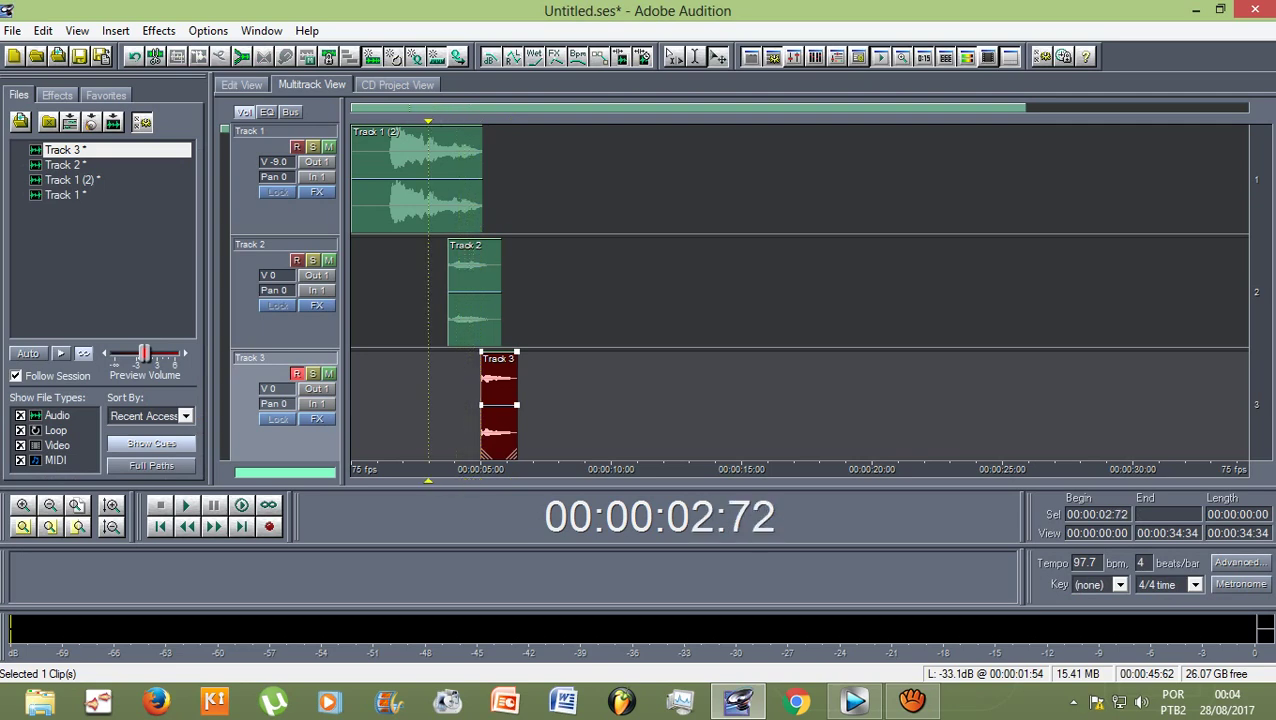
{"action": "key", "text": "Left"}
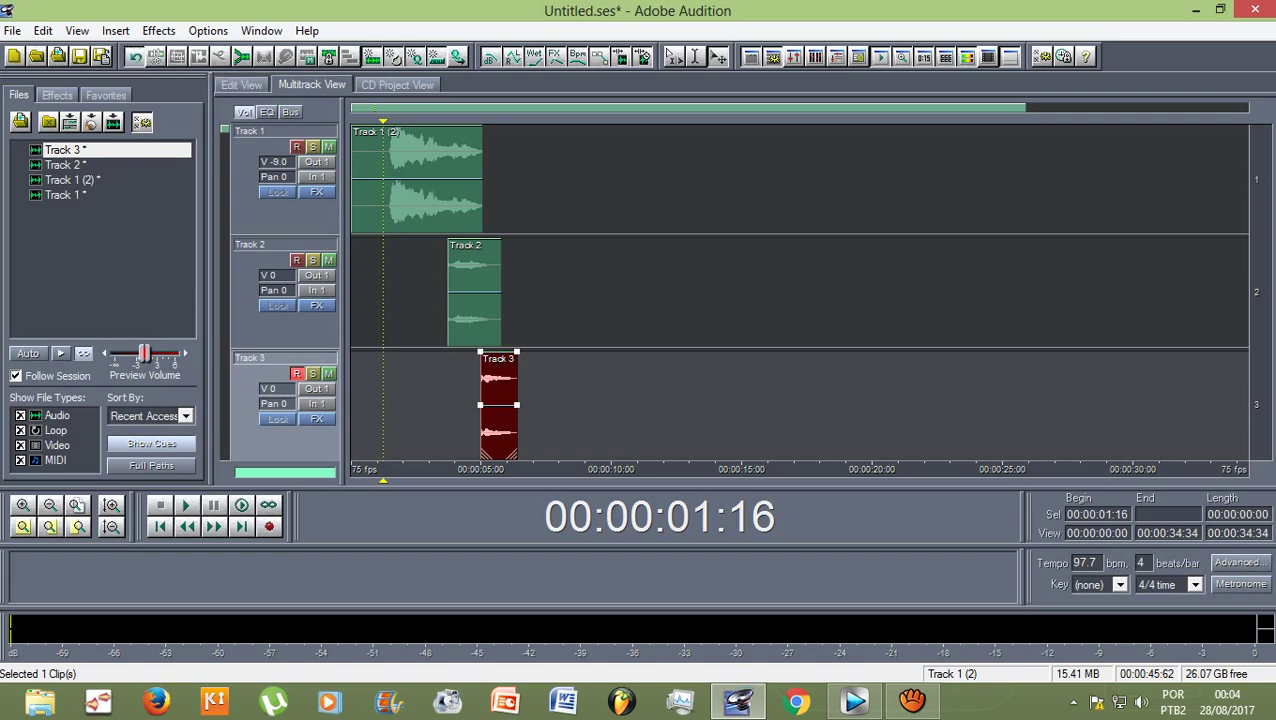
Undo the multitrack volume, trimming and take changes until the original untrimmed Track 1, Track 2 and Track 3 clips are back.
{"action": "left_click", "coordinate": [134, 56]}
{"action": "left_click", "coordinate": [134, 56]}
{"action": "left_click", "coordinate": [134, 56]}
{"action": "left_click", "coordinate": [134, 56]}
{"action": "left_click", "coordinate": [134, 56]}
{"action": "left_click", "coordinate": [134, 56]}
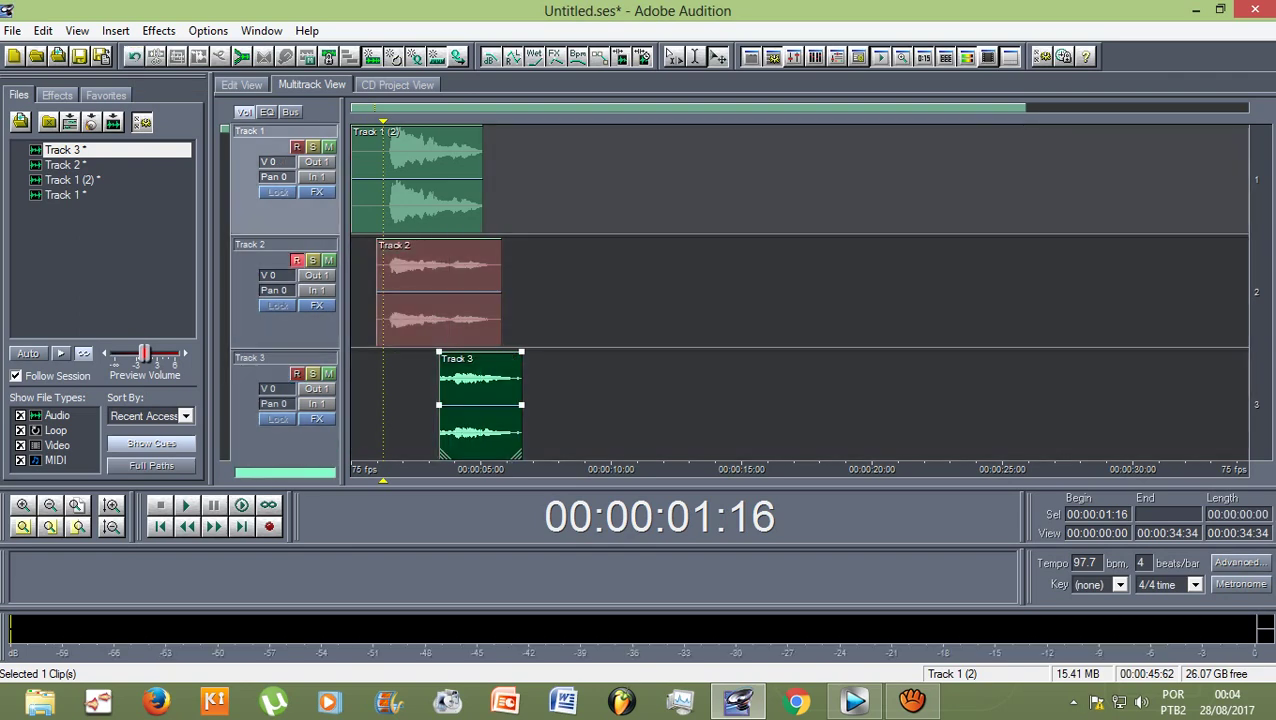
{"action": "left_click", "coordinate": [134, 56]}
{"action": "left_click", "coordinate": [134, 56]}
{"action": "left_click", "coordinate": [134, 56]}
{"action": "left_click", "coordinate": [134, 56]}
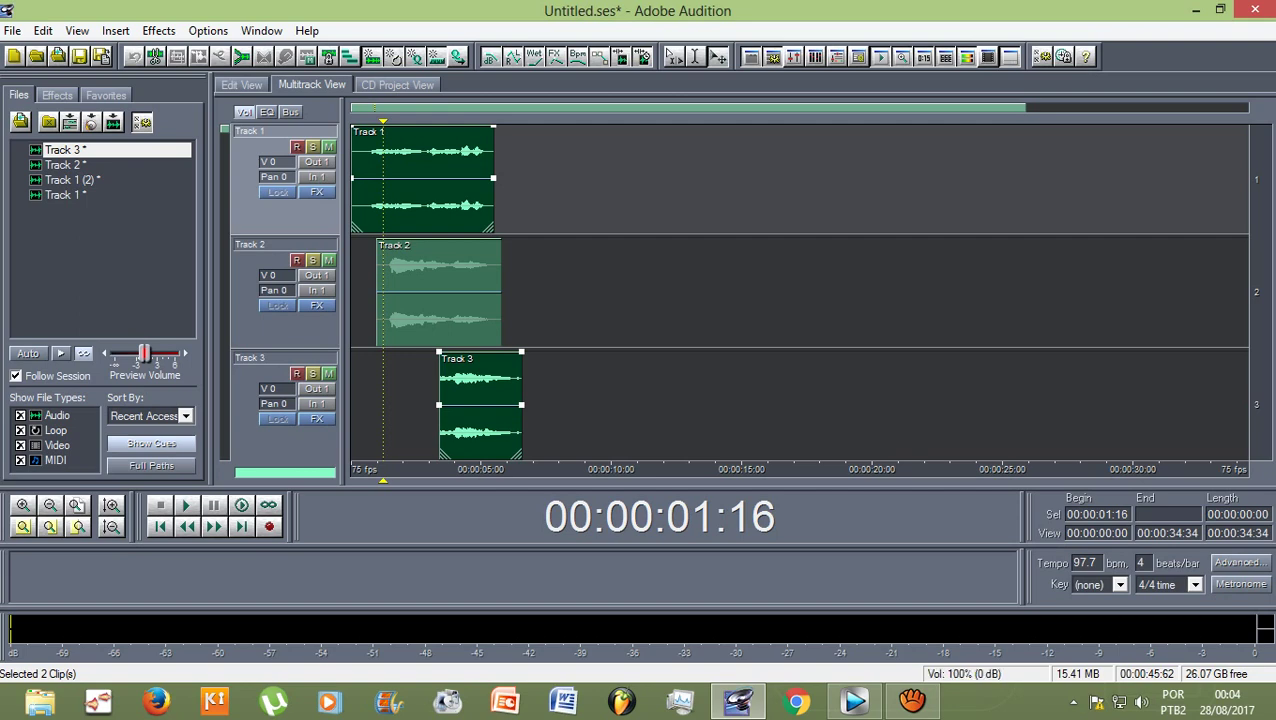
Play the three restored tracks together from the session start at 00:00:00:00 and stop playback.
{"action": "left_click", "coordinate": [352, 127]}
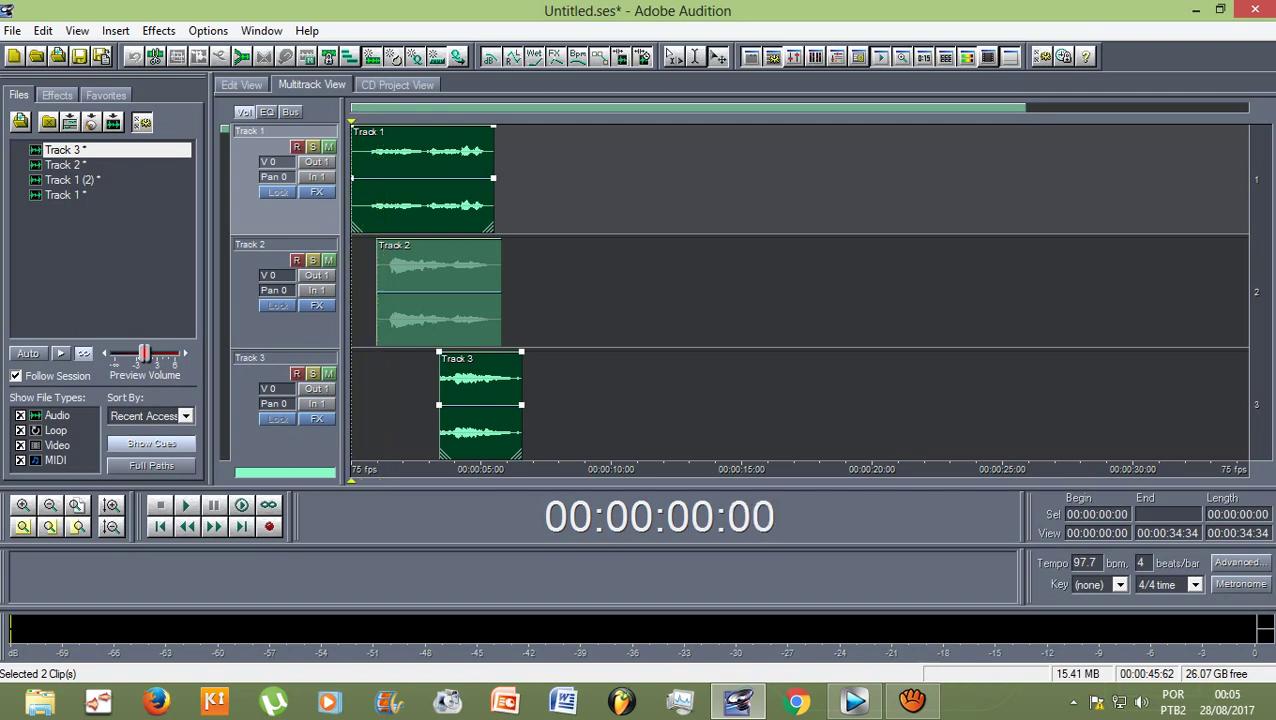
{"action": "key", "text": "space"}
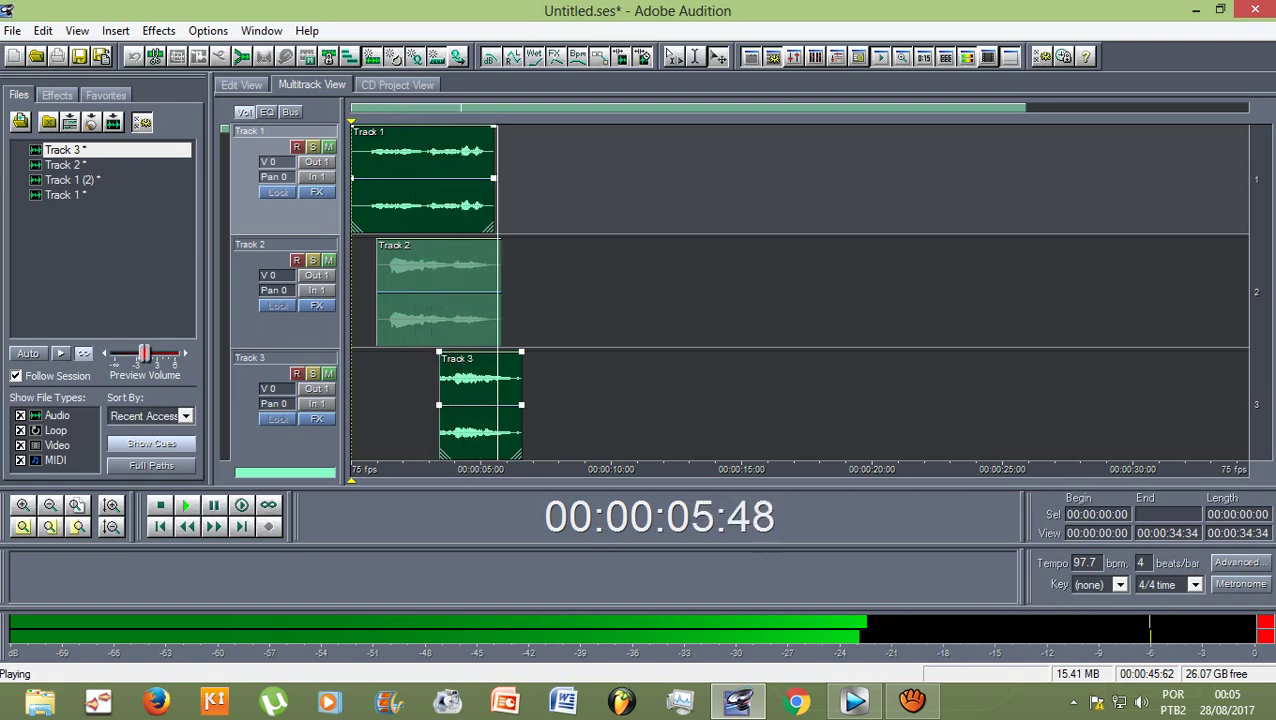
{"action": "key", "text": "space"}
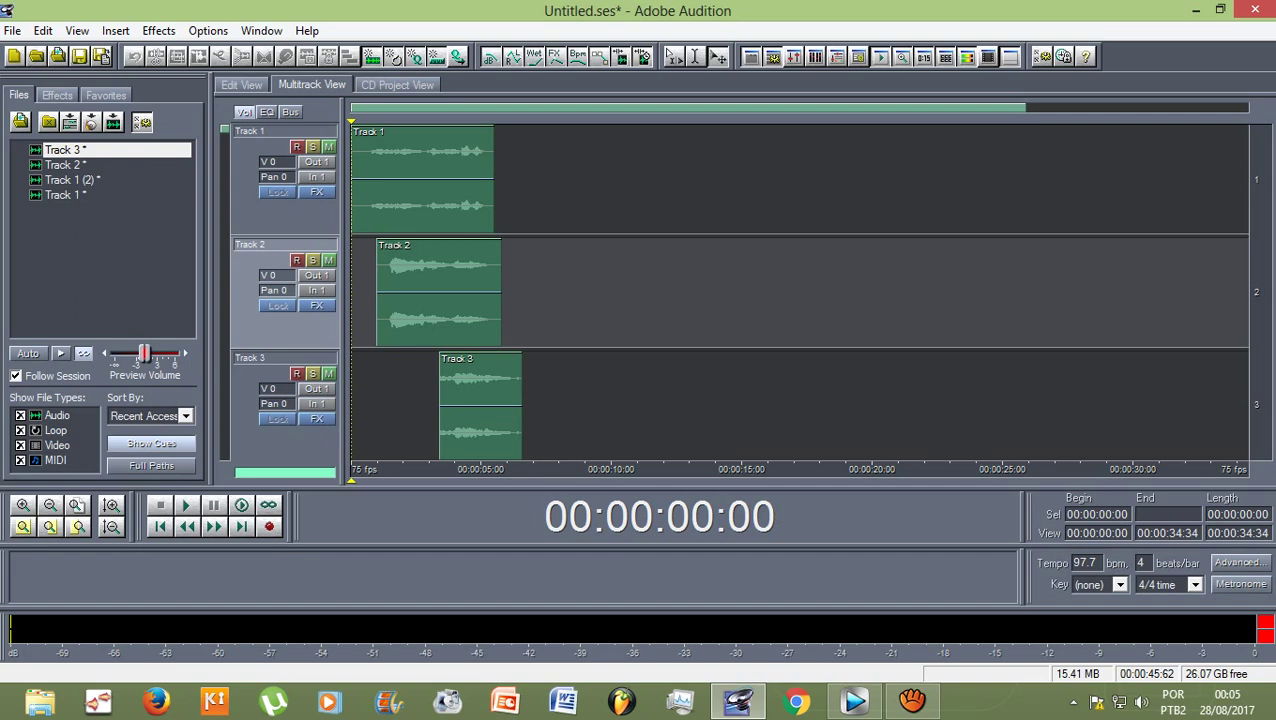
{"action": "left_click", "coordinate": [911, 700]}
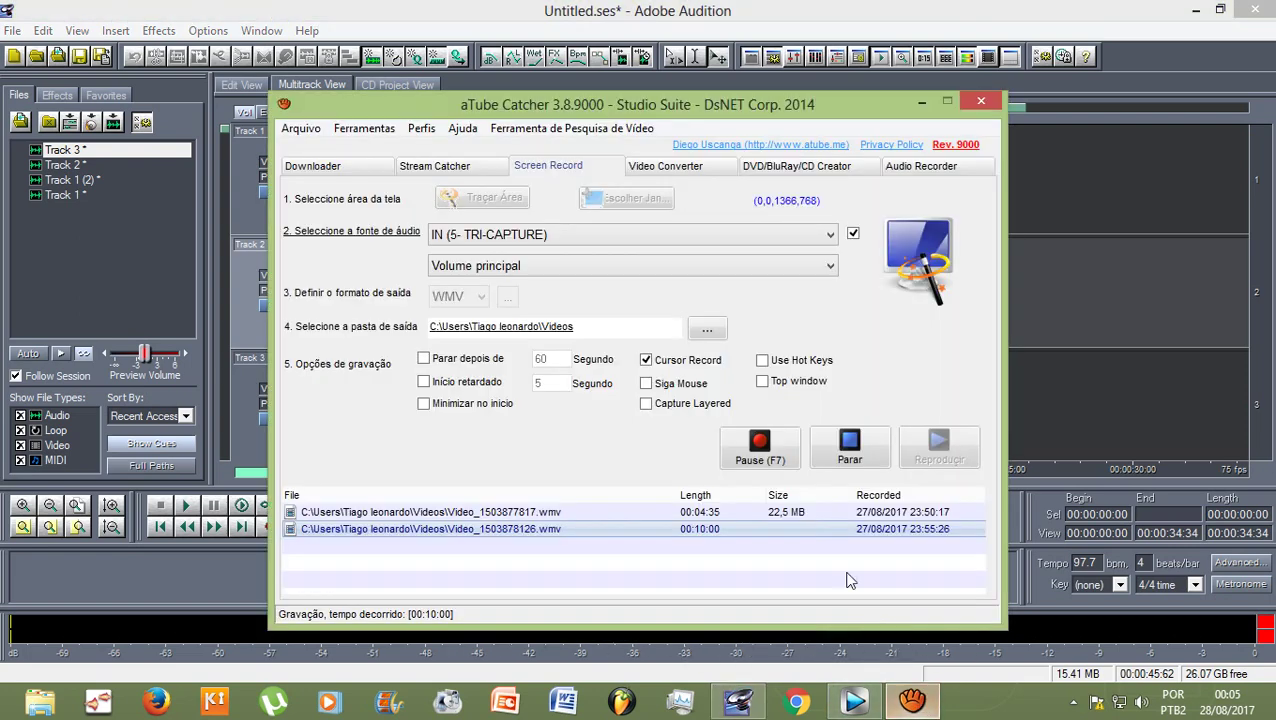